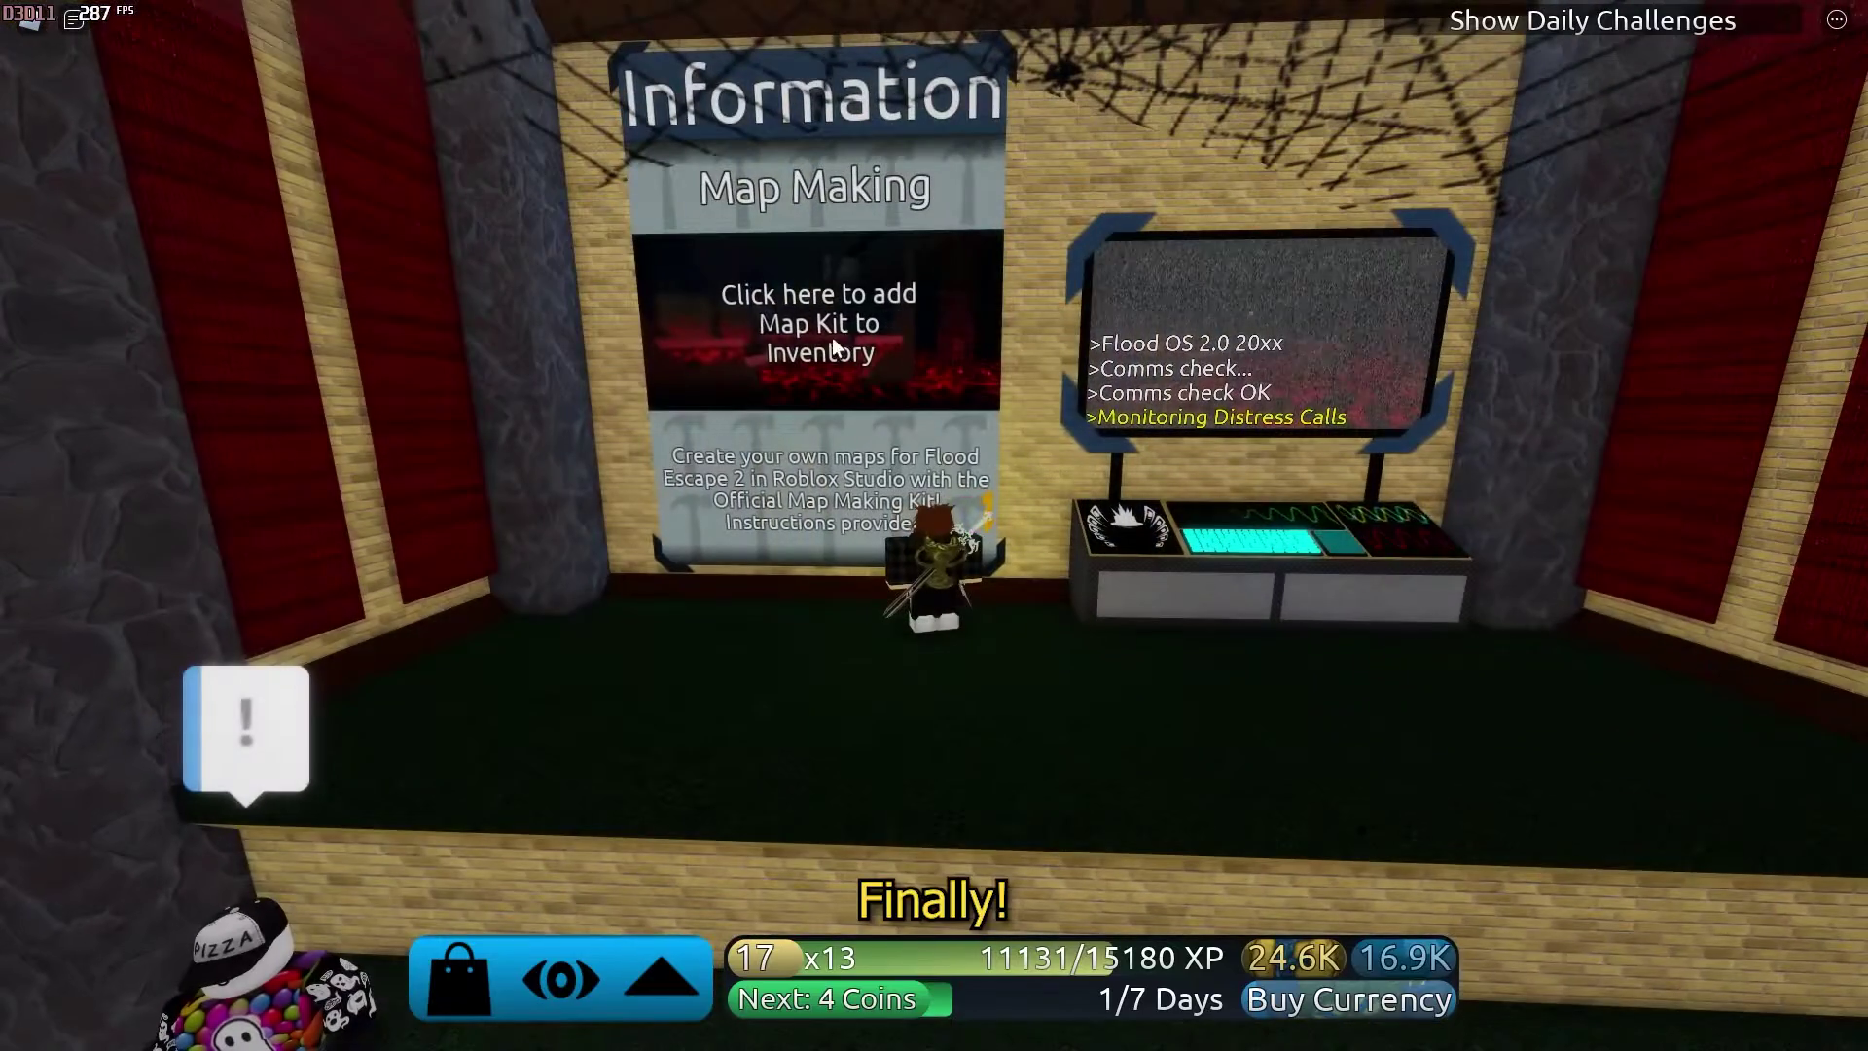
Claim the Map Making Kit from the lobby poster and dismiss the 'already own this item' notice.
left_click(844, 323)
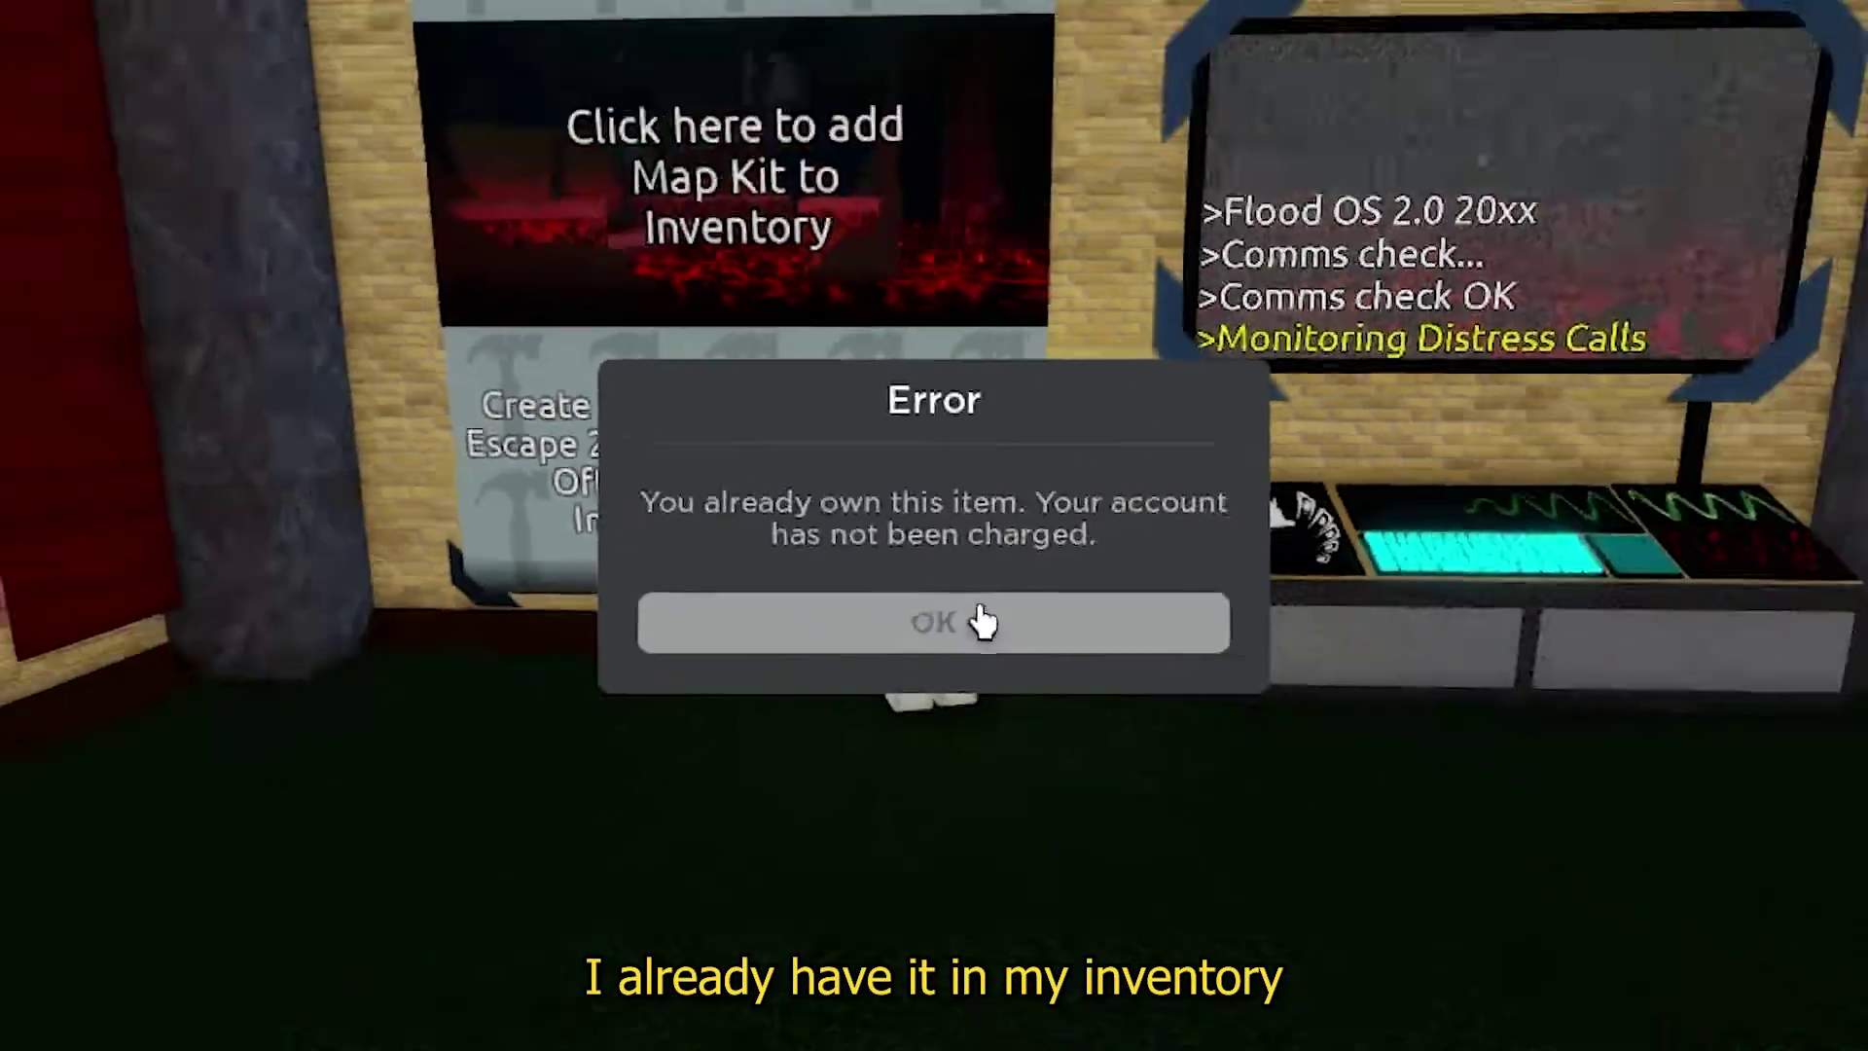
left_click(1011, 695)
Search My Models for FE2, drag the FE2CM Kit into the viewport, and accept the scripts warning.
key("s")
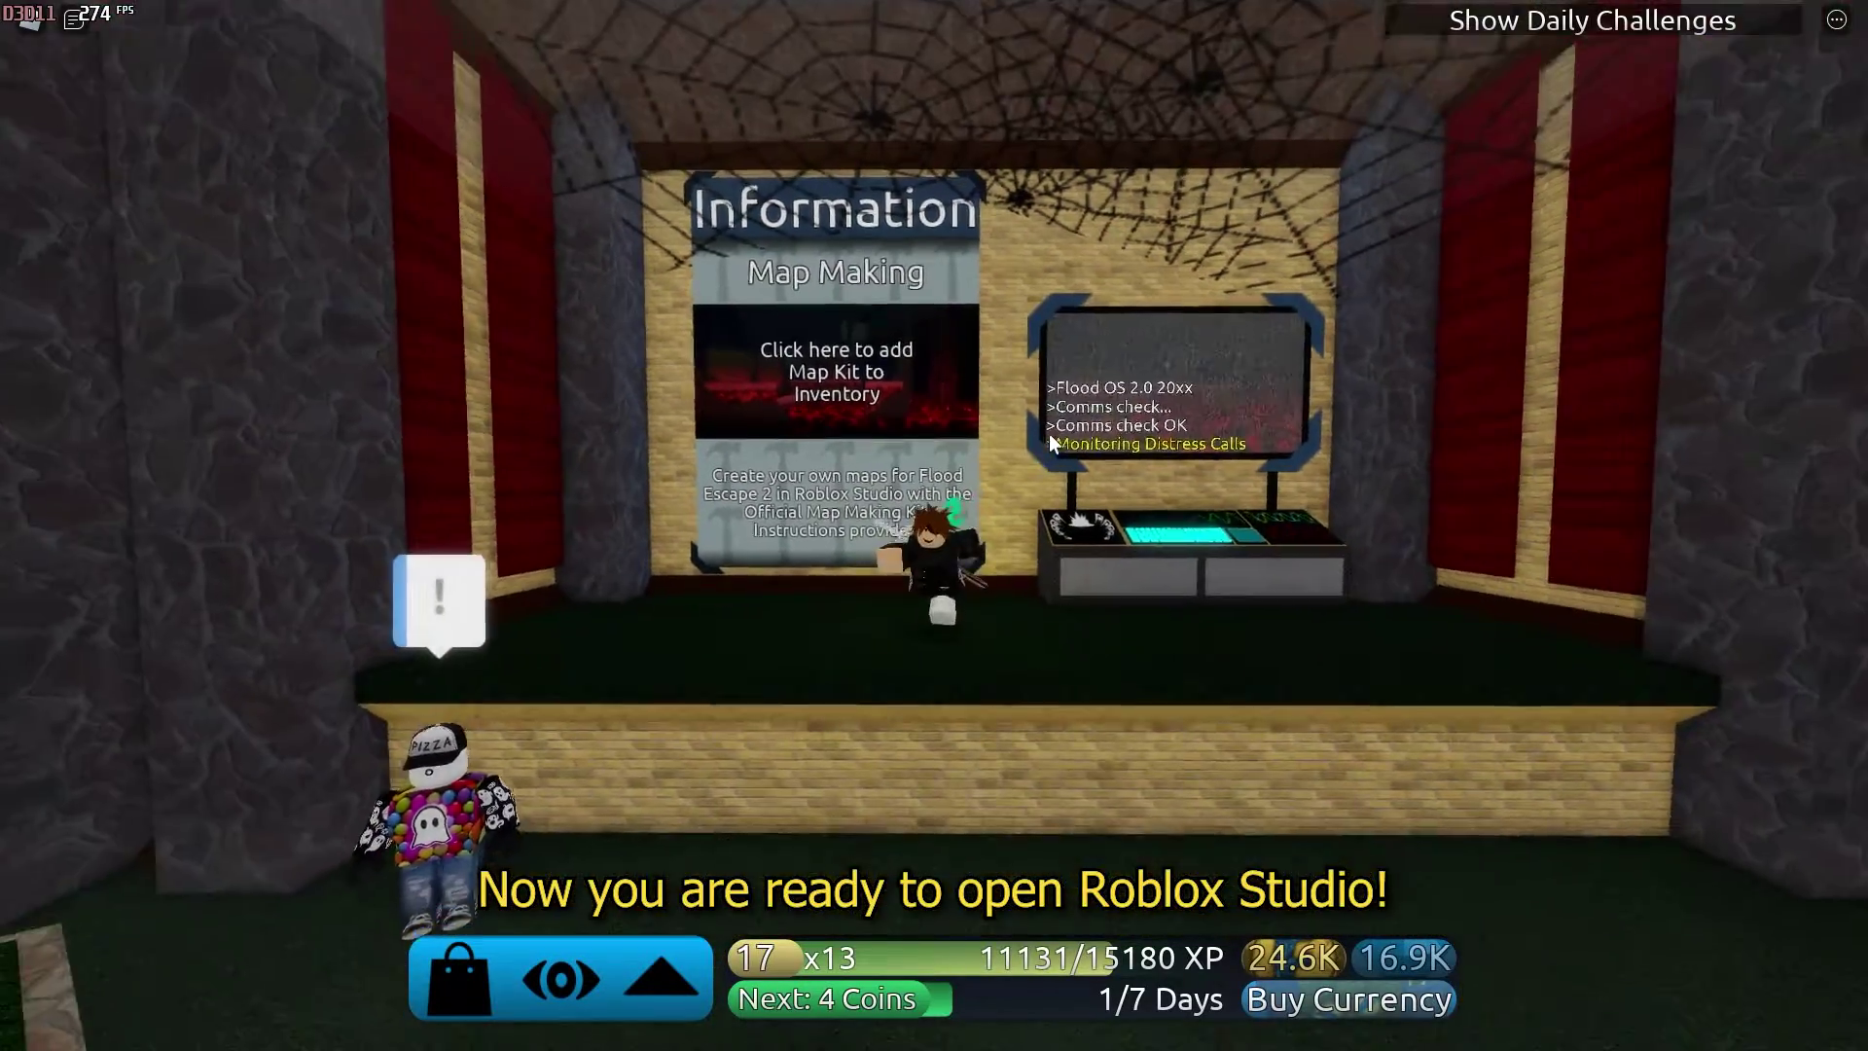
scroll(1049, 434, "up", 5)
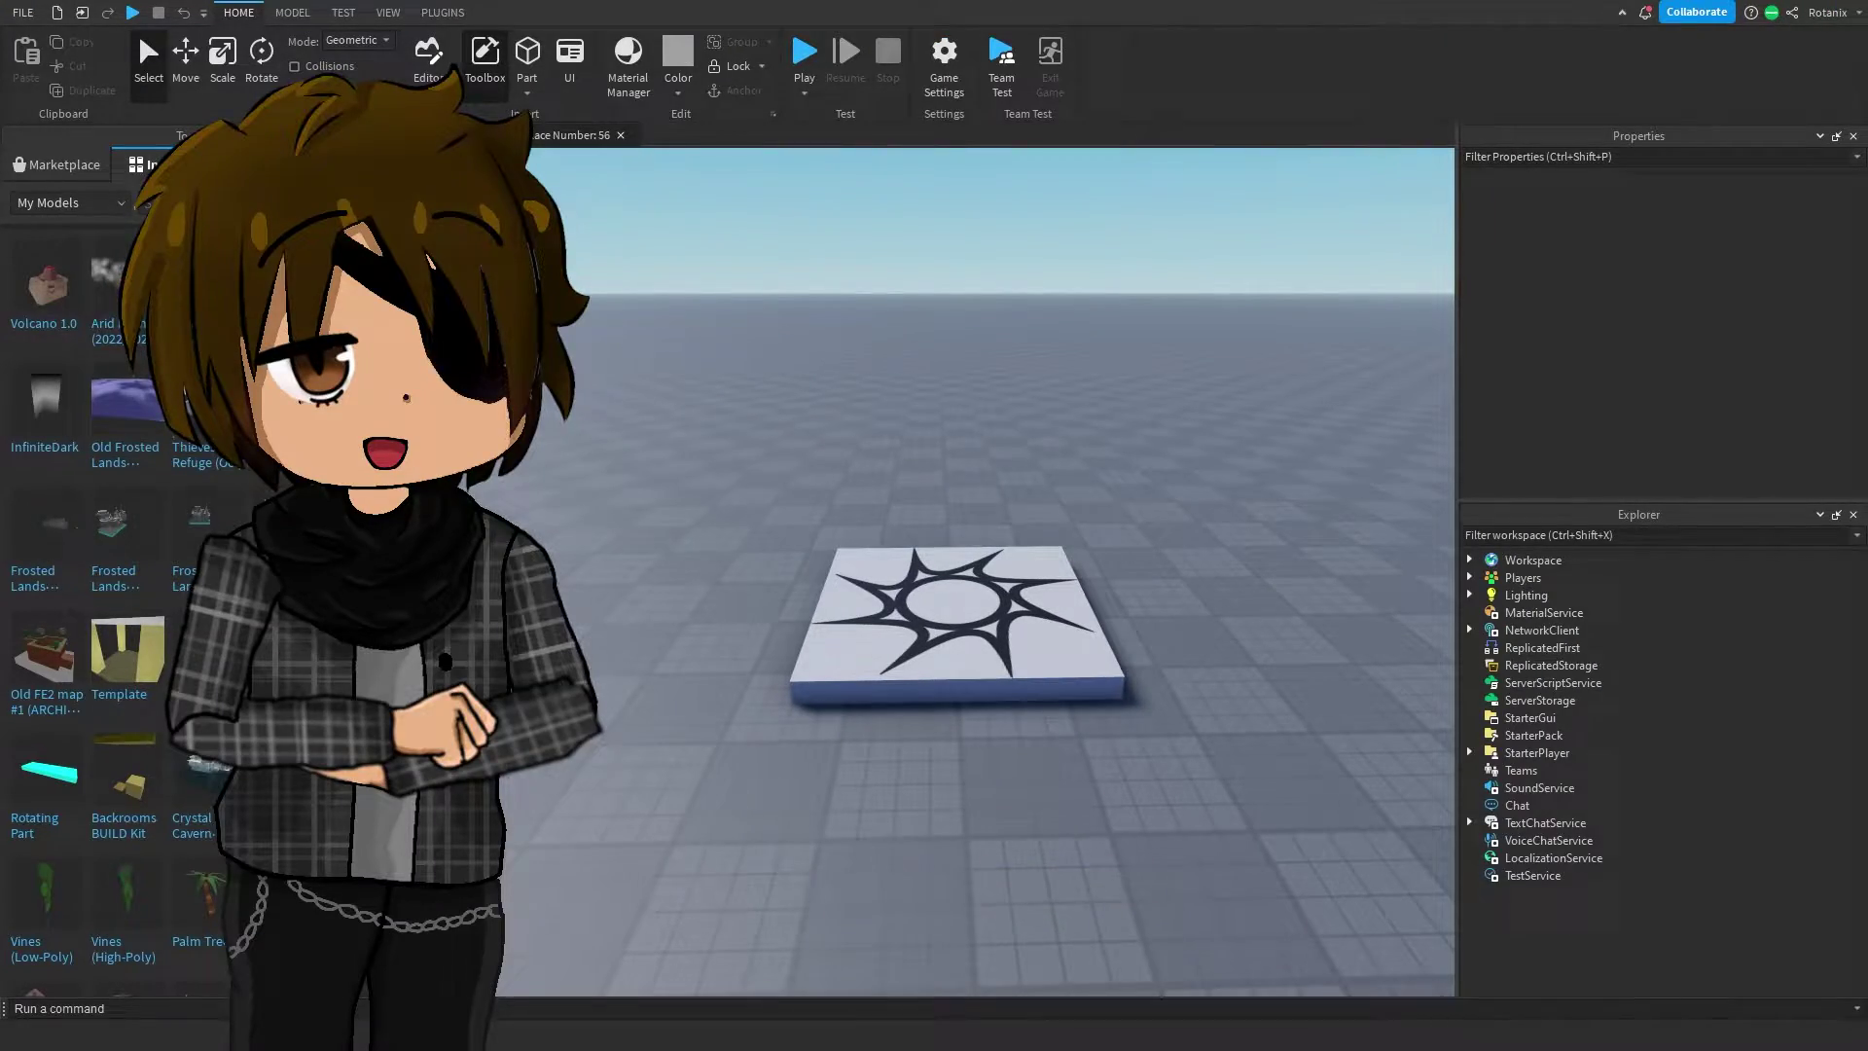
scroll(222, 603, "down", 7)
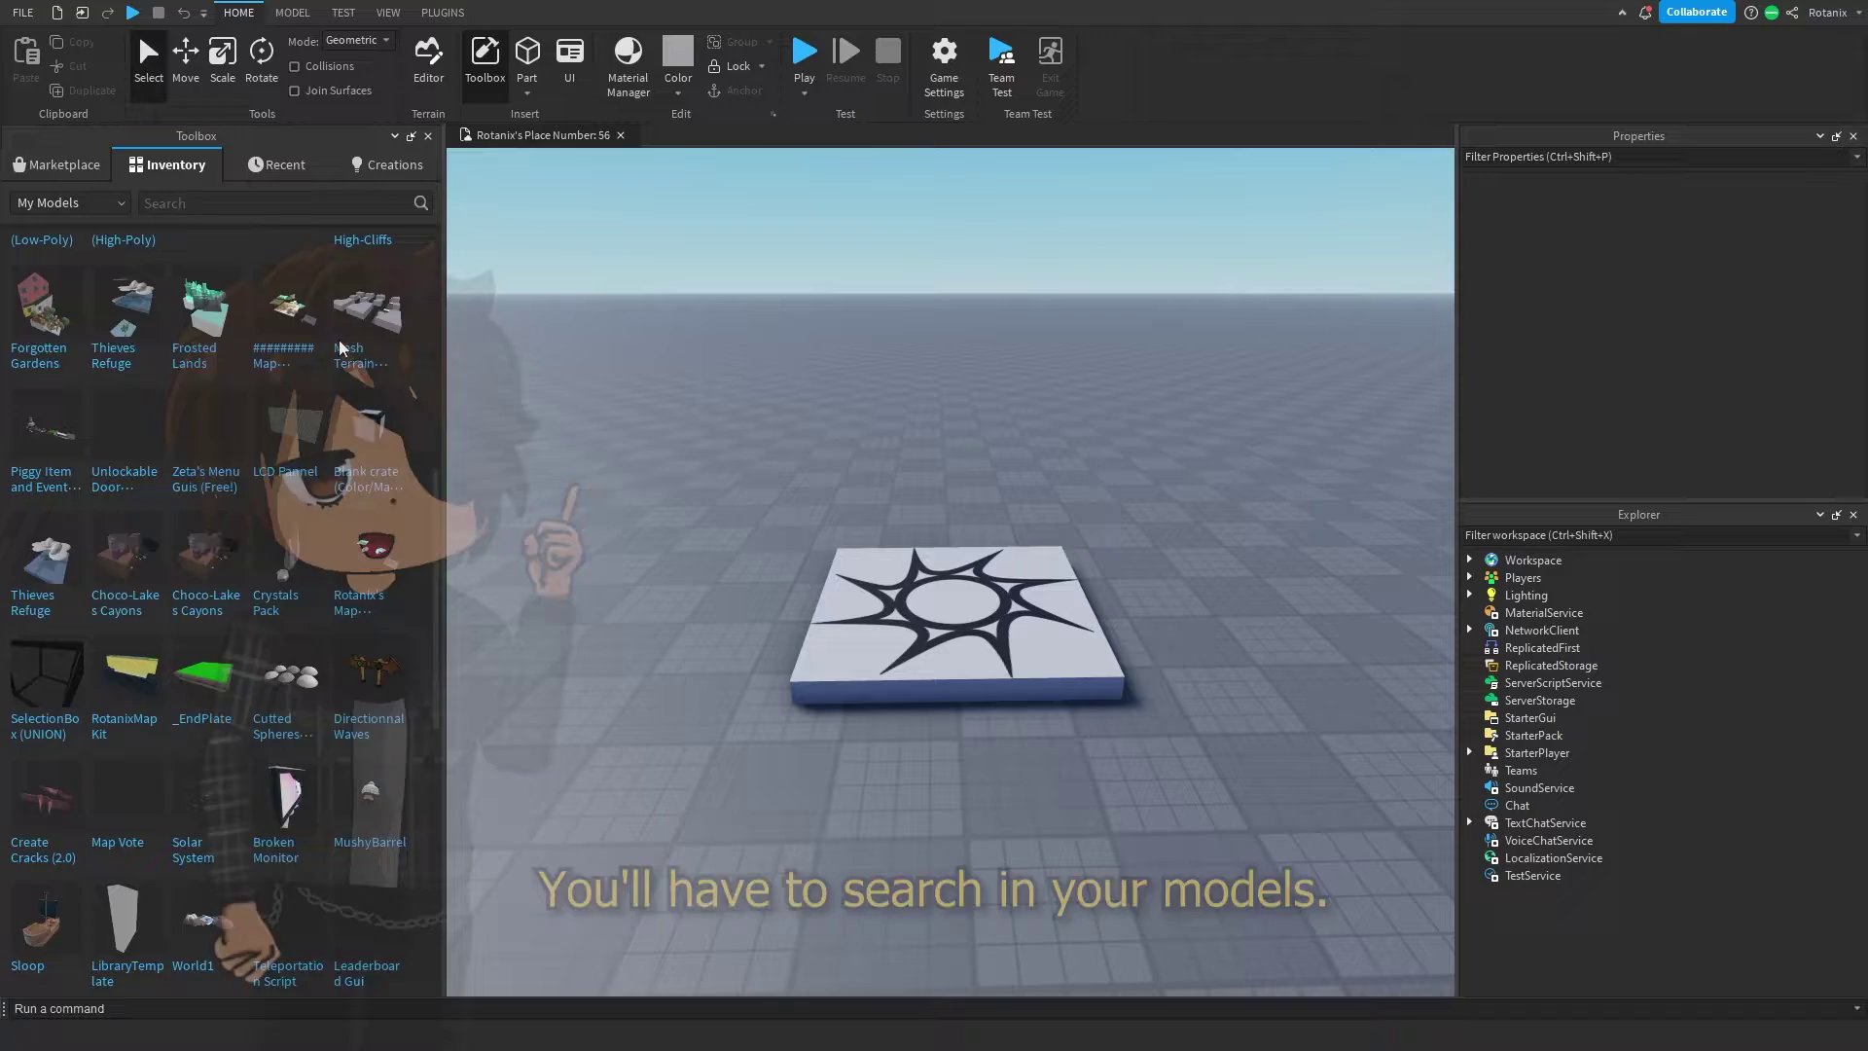
left_click(259, 205)
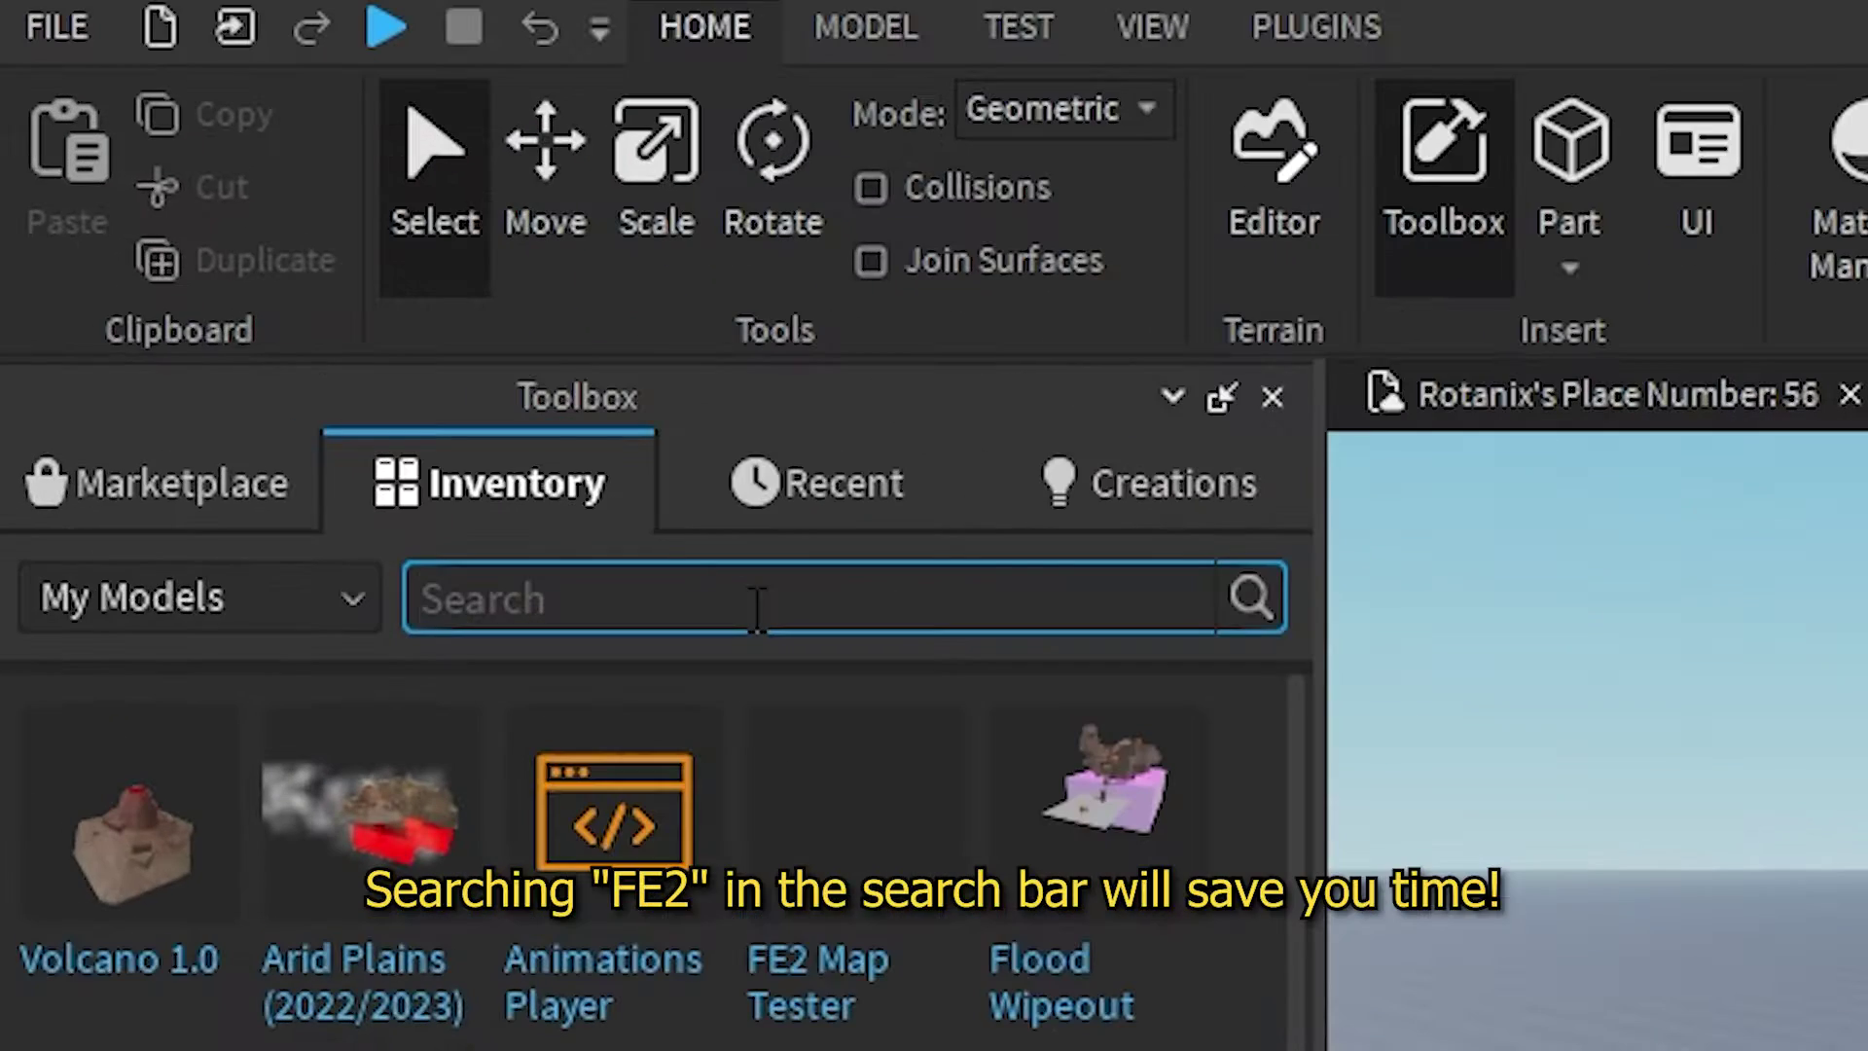
type("FE2")
key("Return")
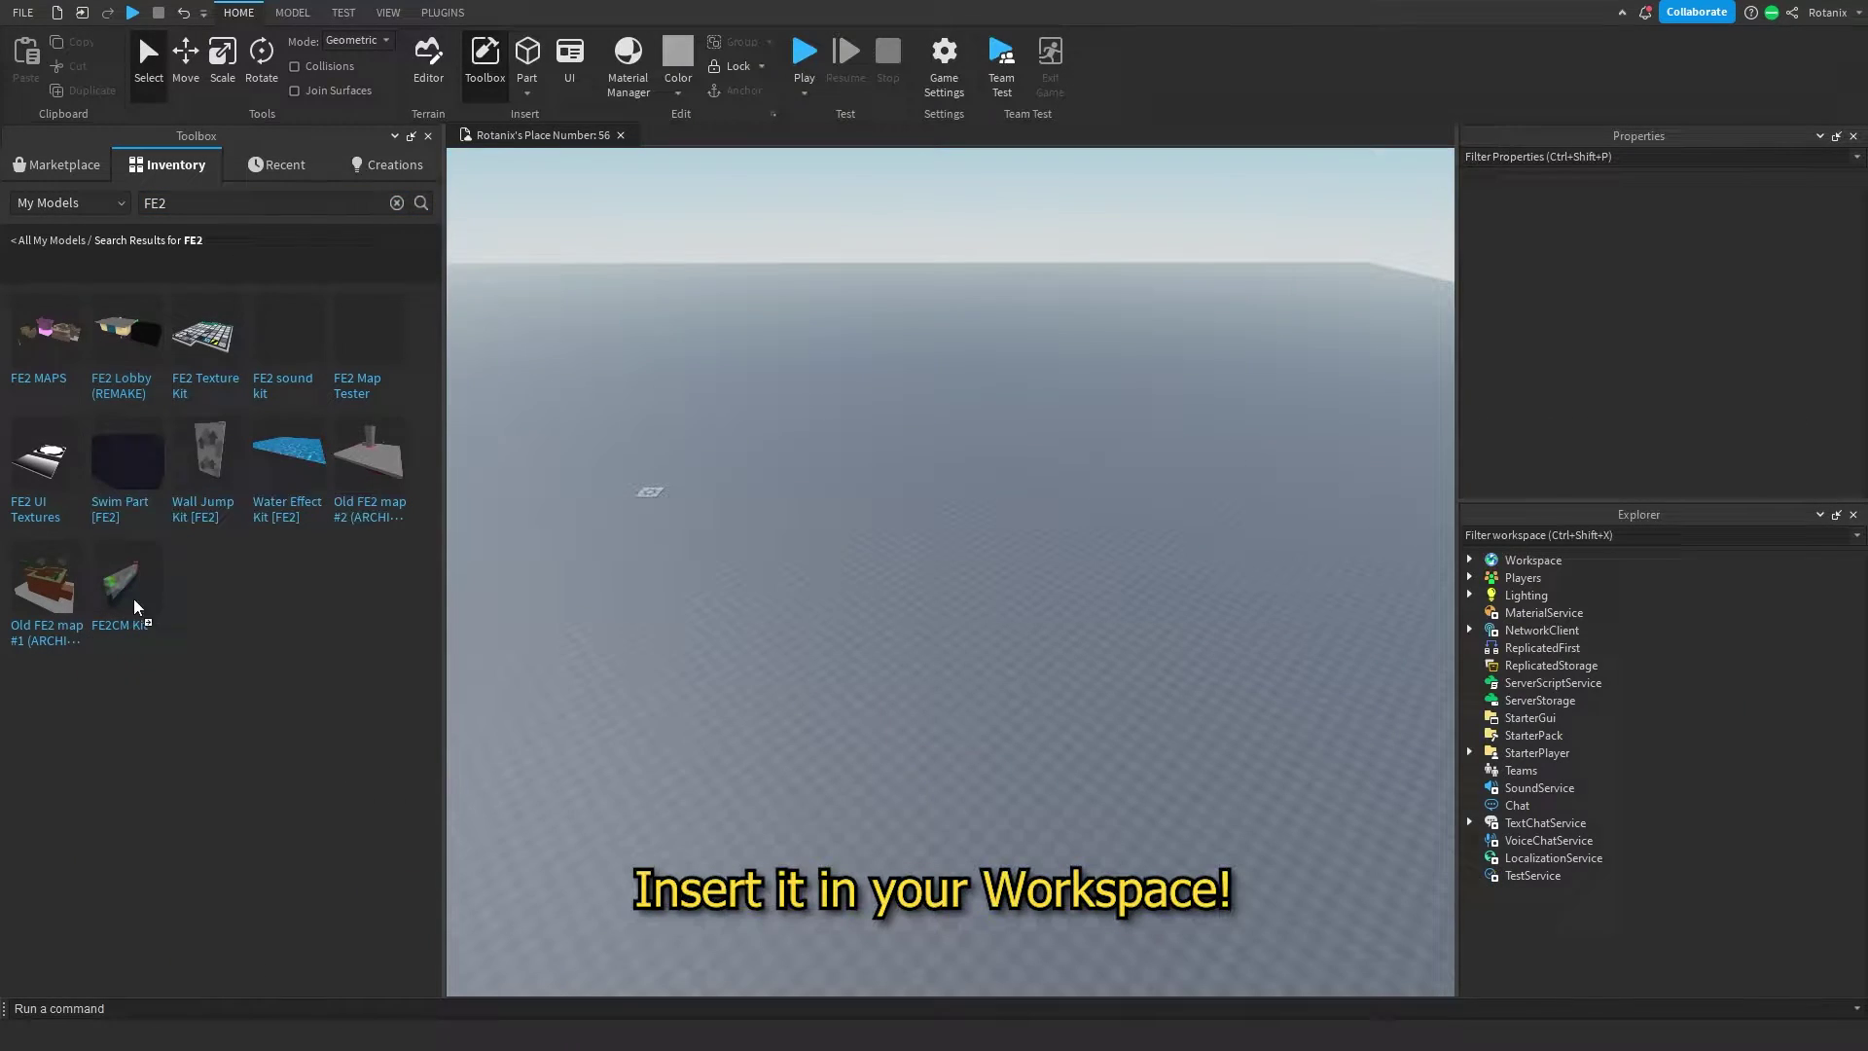
left_click_drag(133, 603, 924, 611)
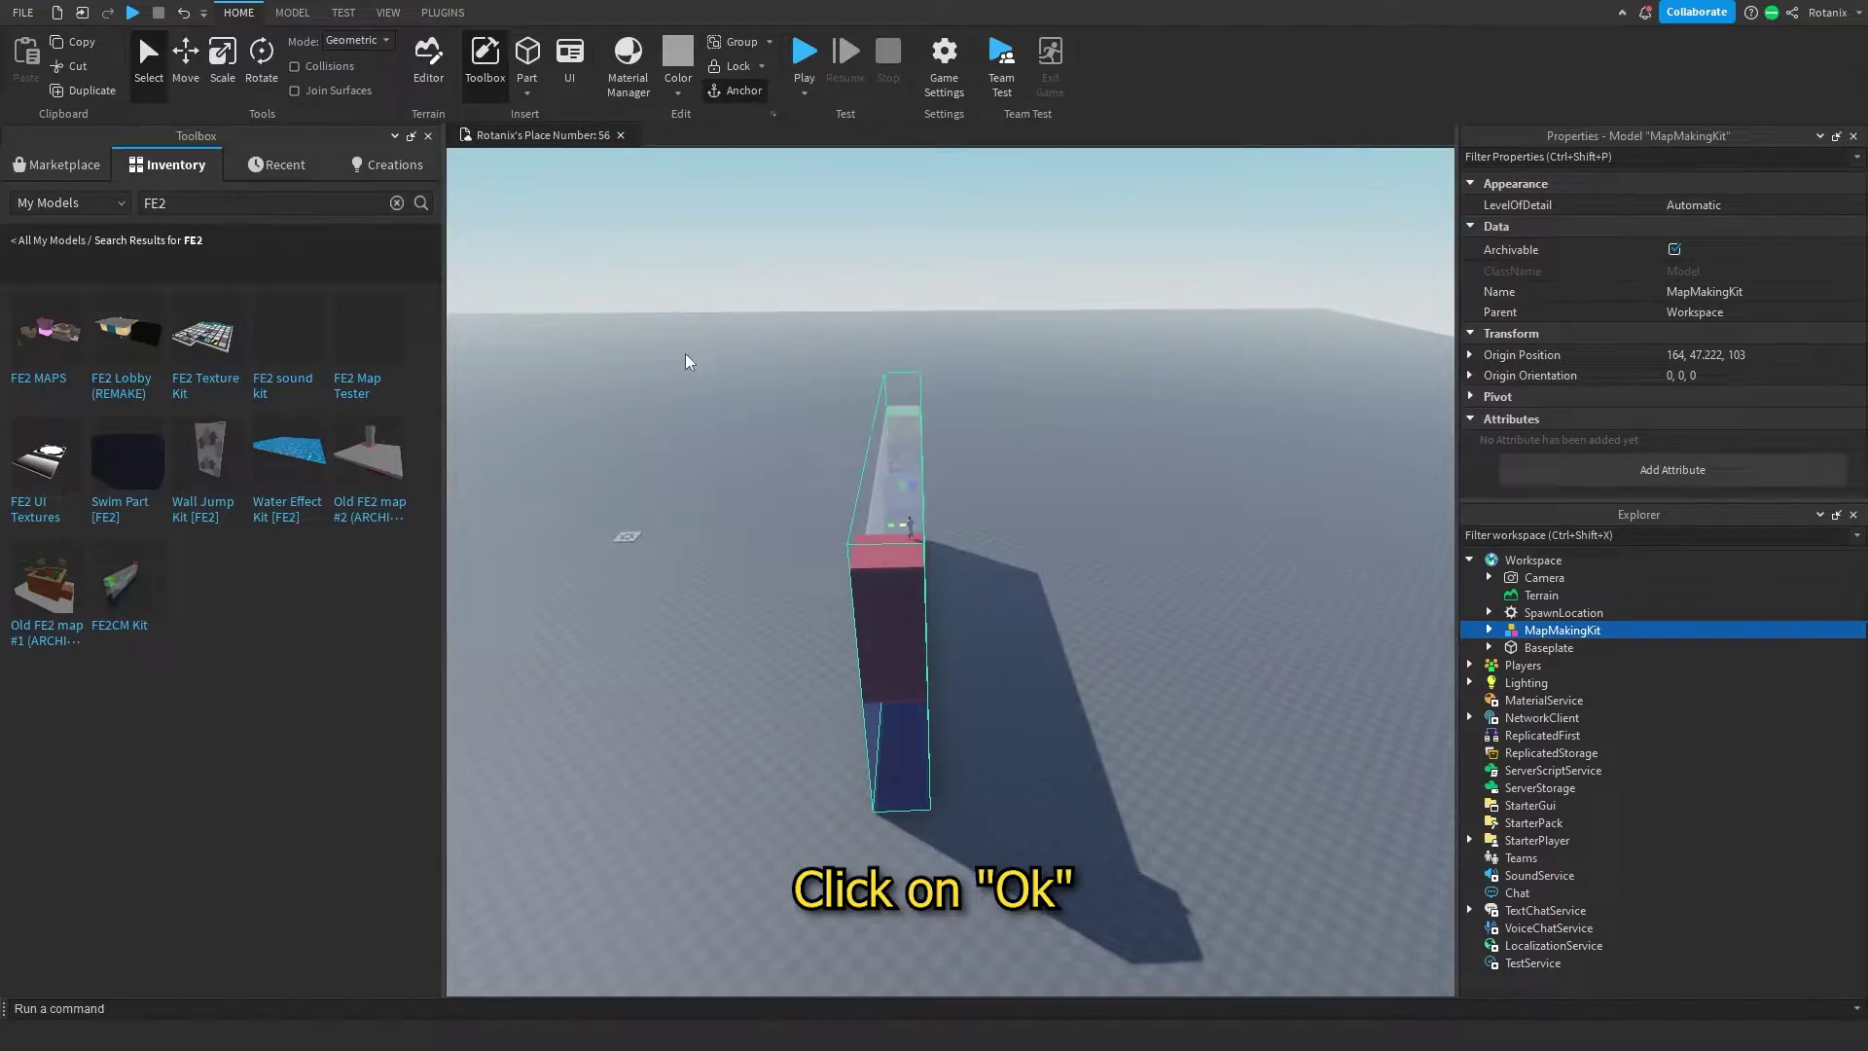
left_click(429, 136)
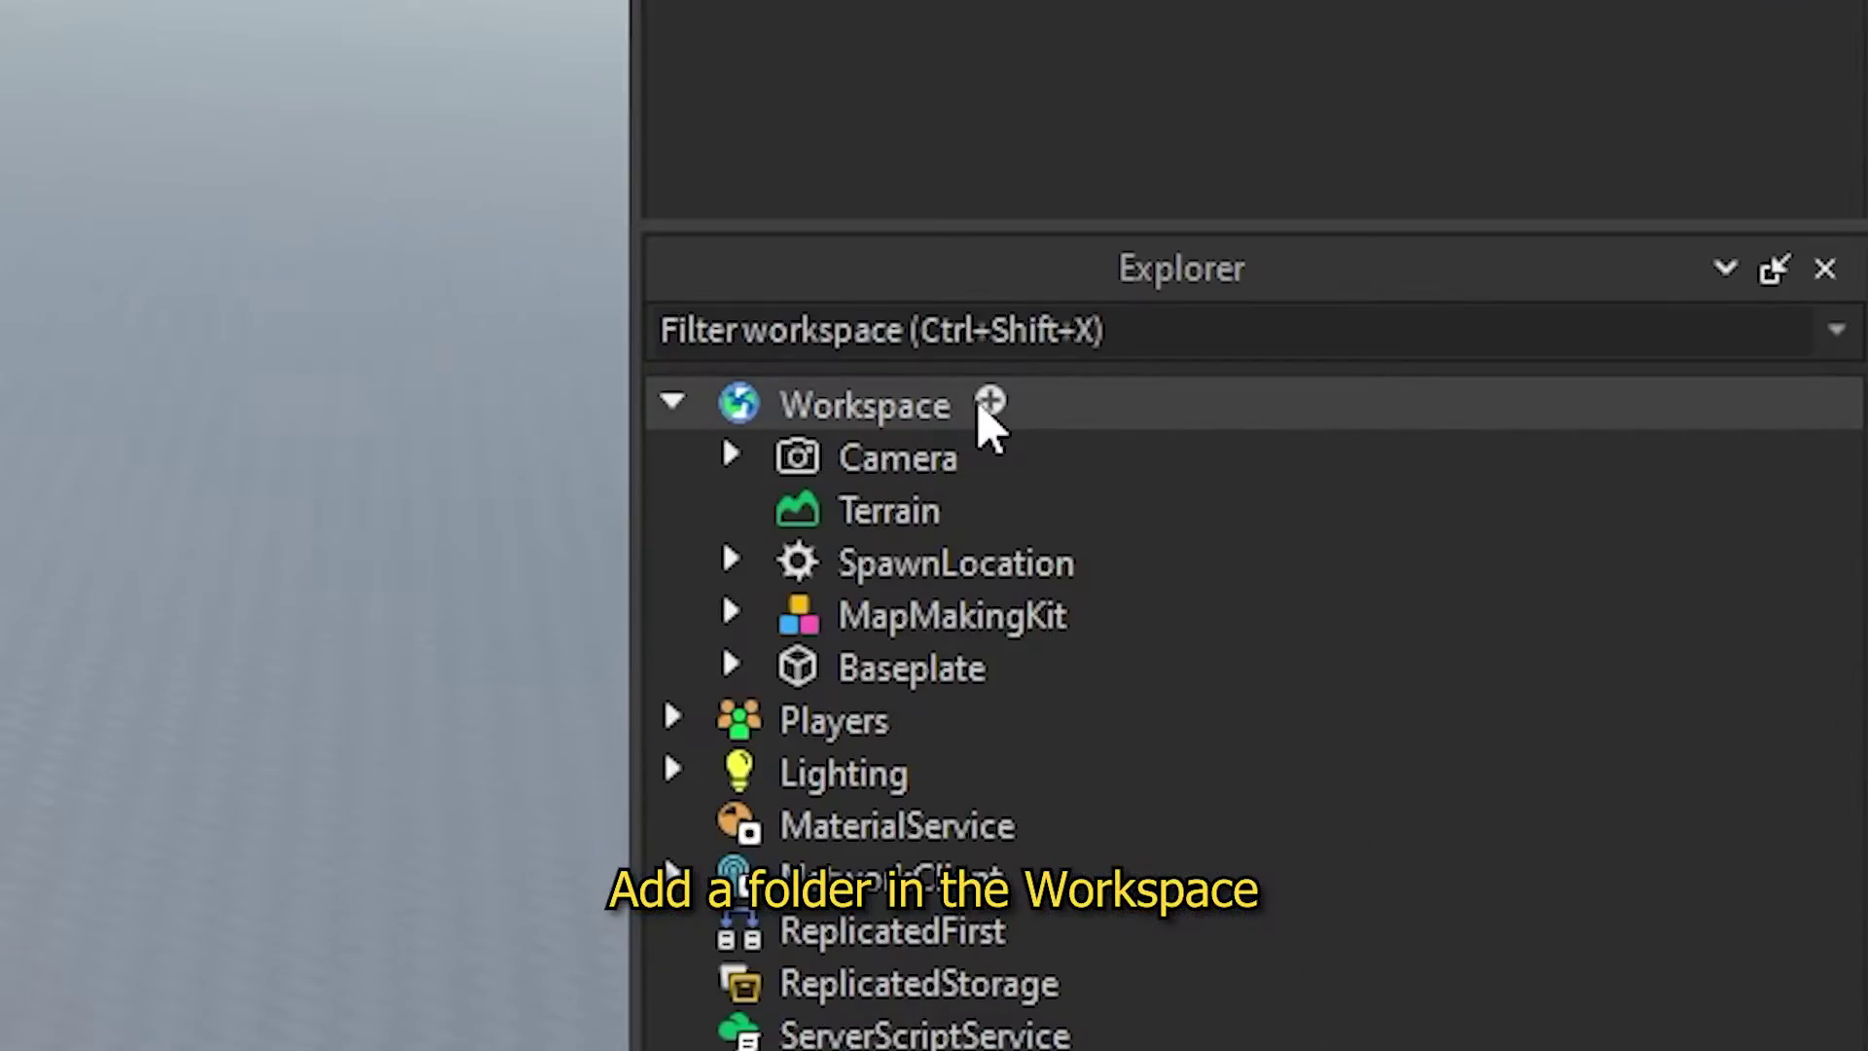
Insert a folder into Workspace and name it 'Work Folder'.
left_click(1577, 581)
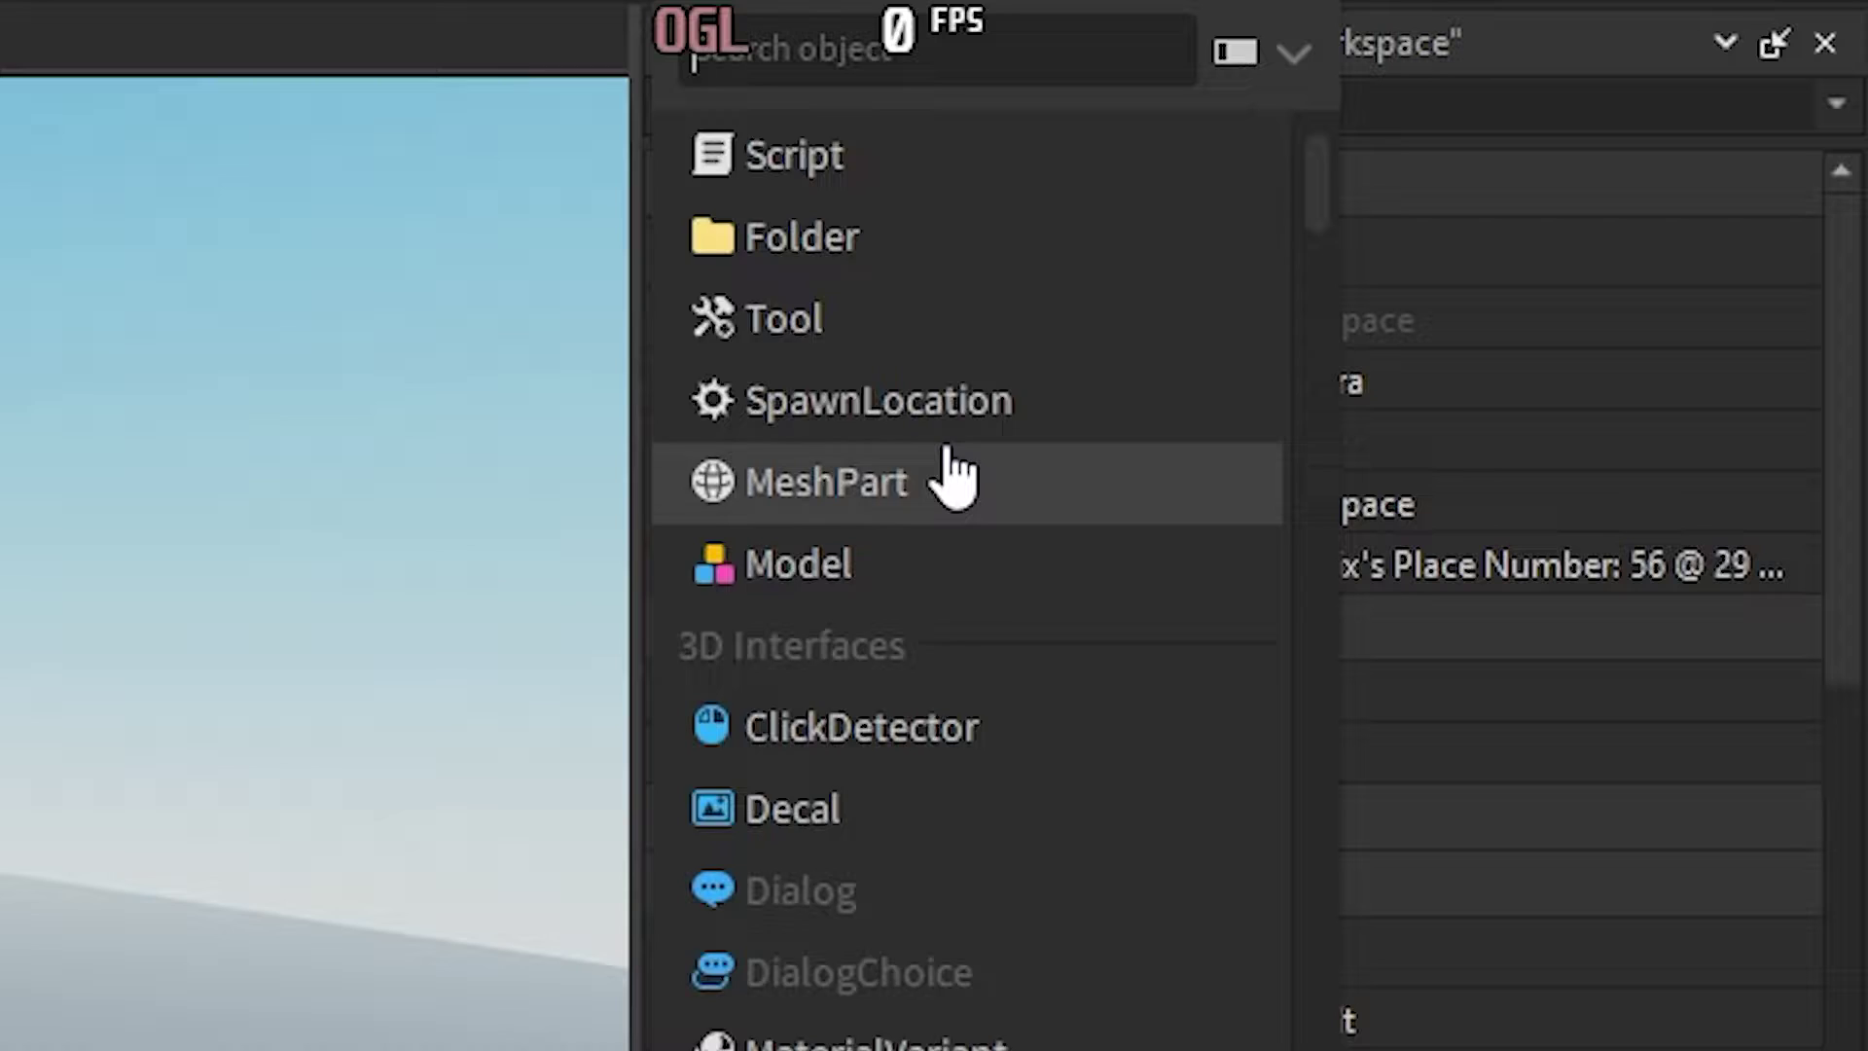
scroll(1543, 250, "up", 2)
left_click(890, 419)
left_click(1456, 362)
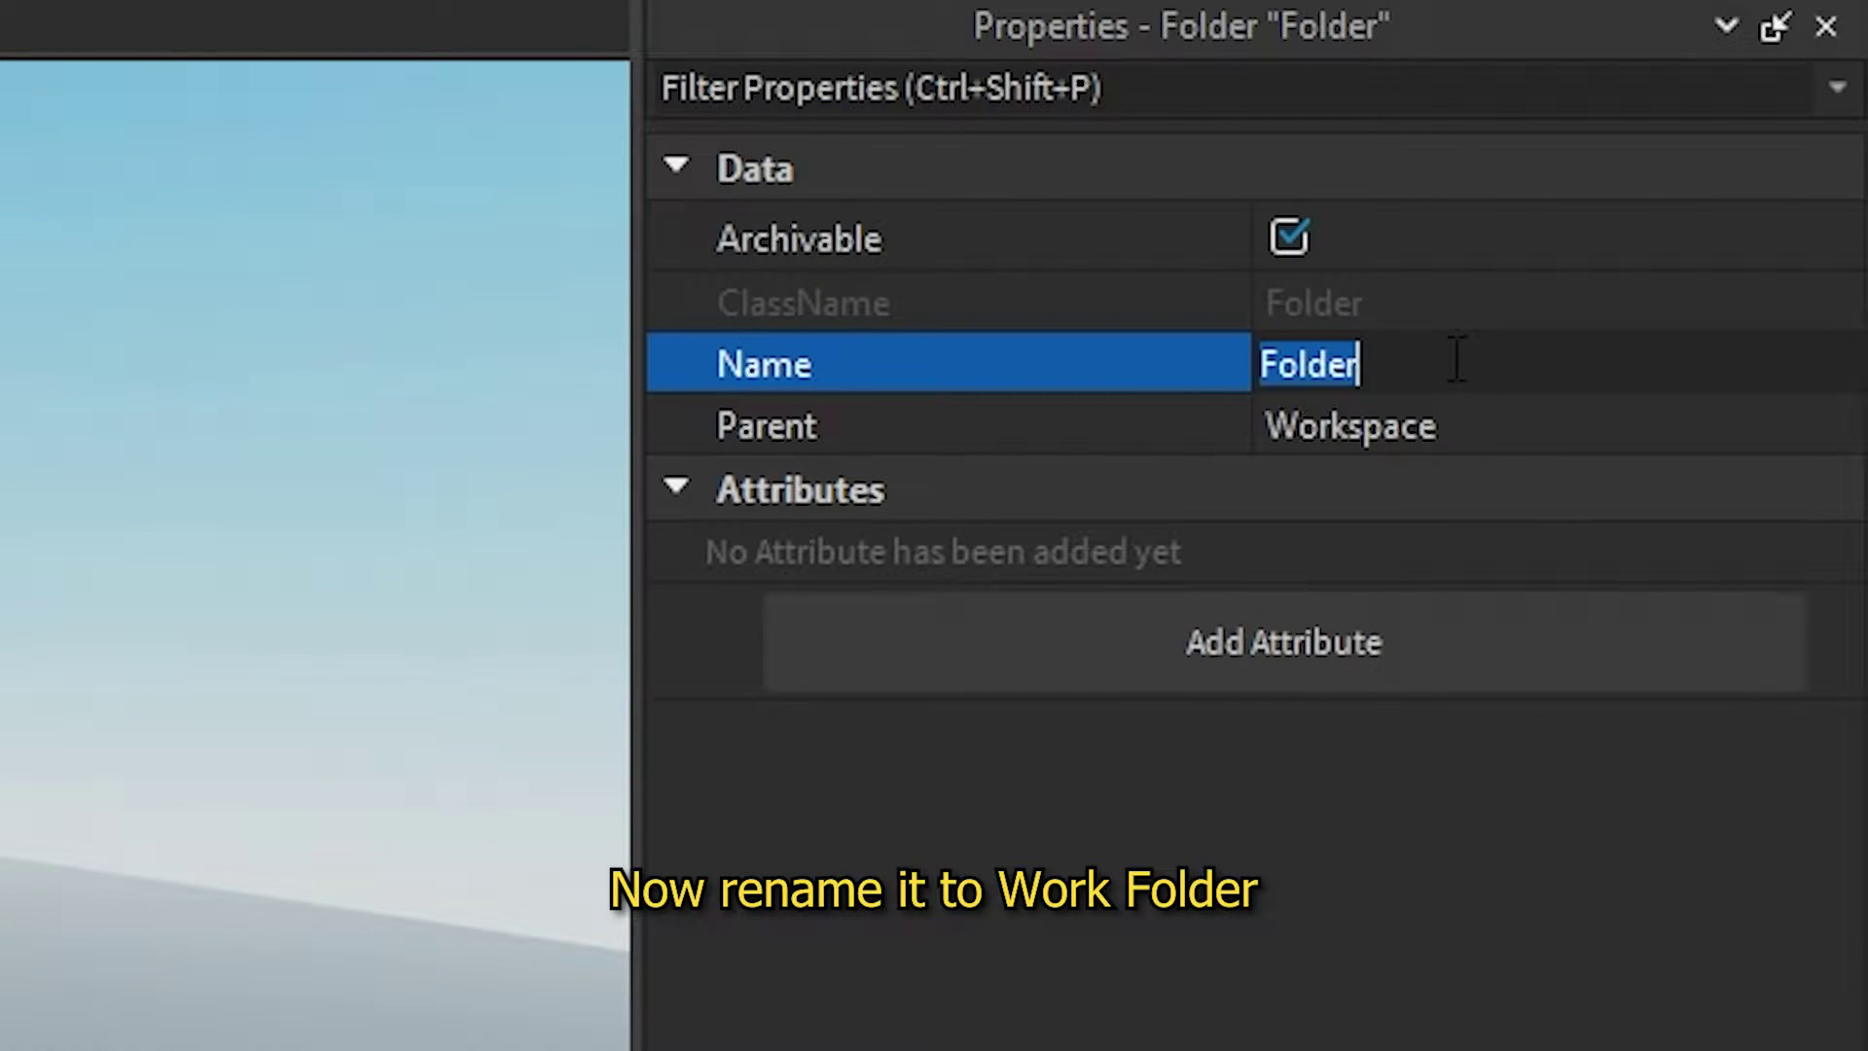
type("Work Folder")
key("Return")
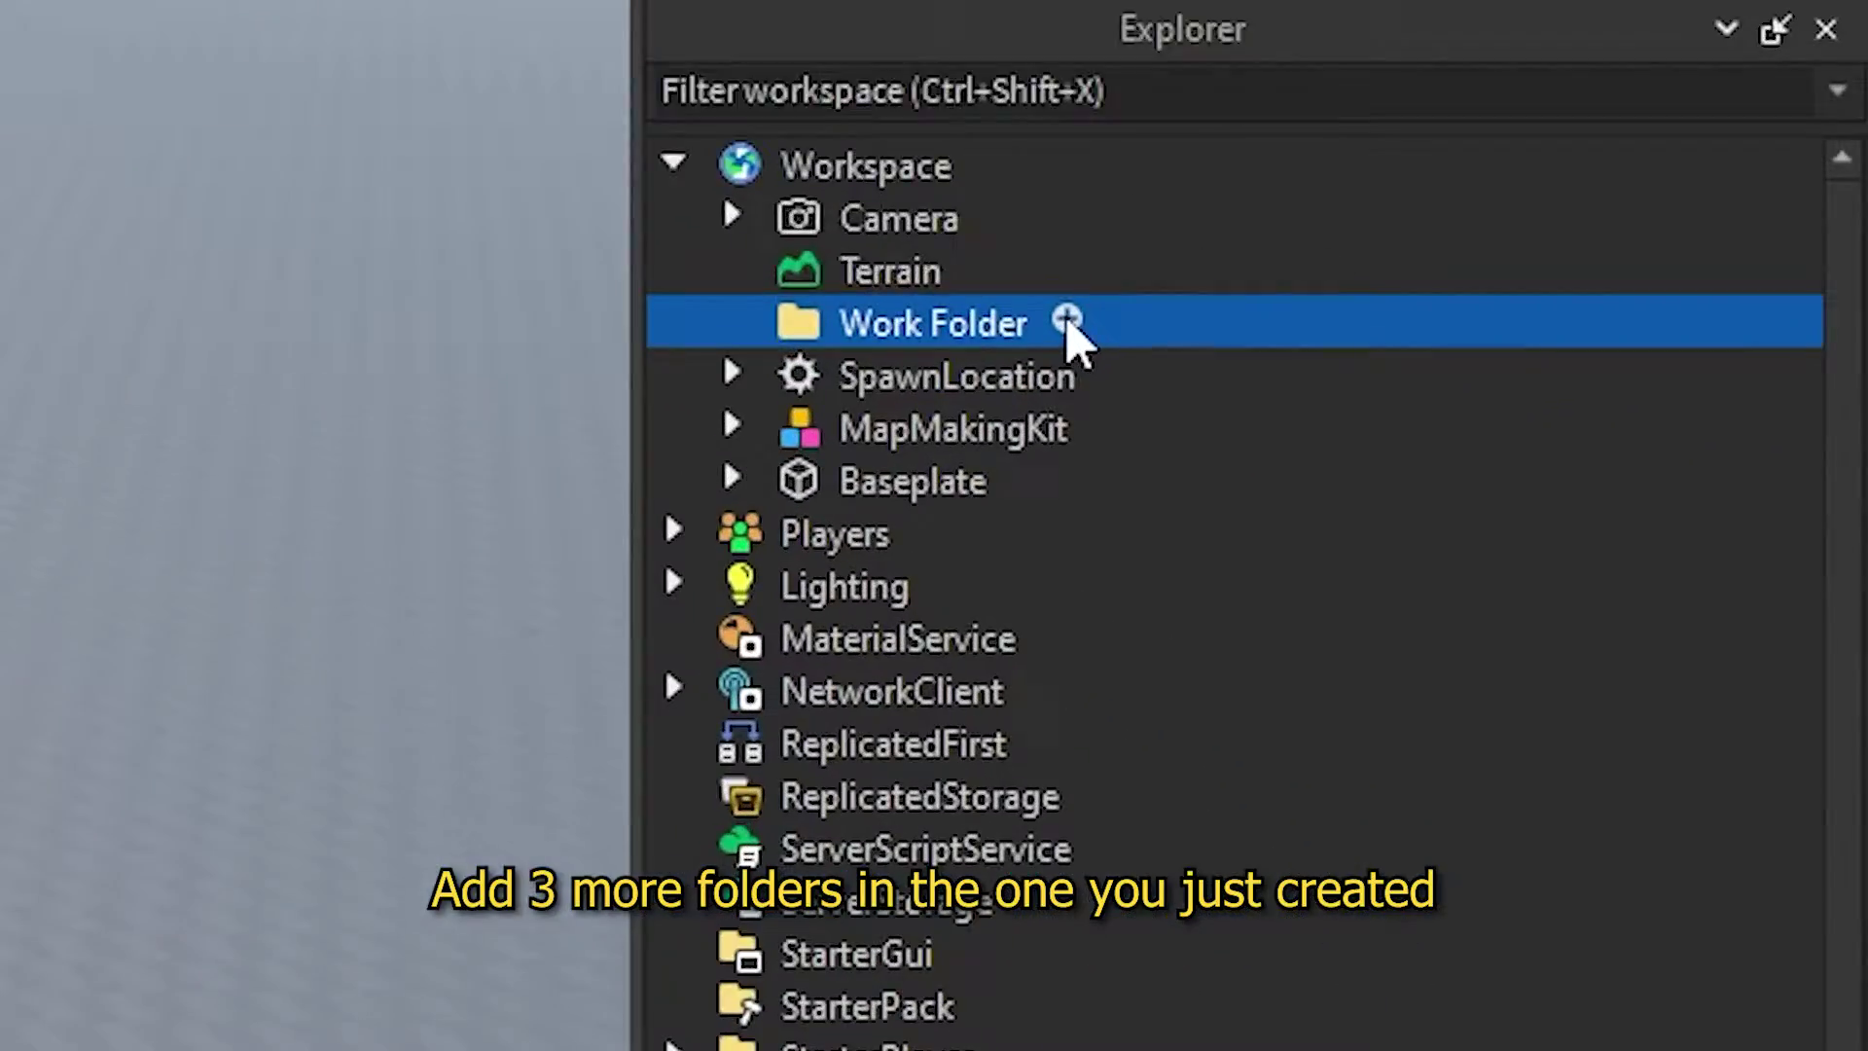
Add a folder named 'Slot1' inside Work Folder.
left_click(1605, 633)
scroll(1559, 255, "up", 3)
left_click(1559, 255)
left_click(306, 173)
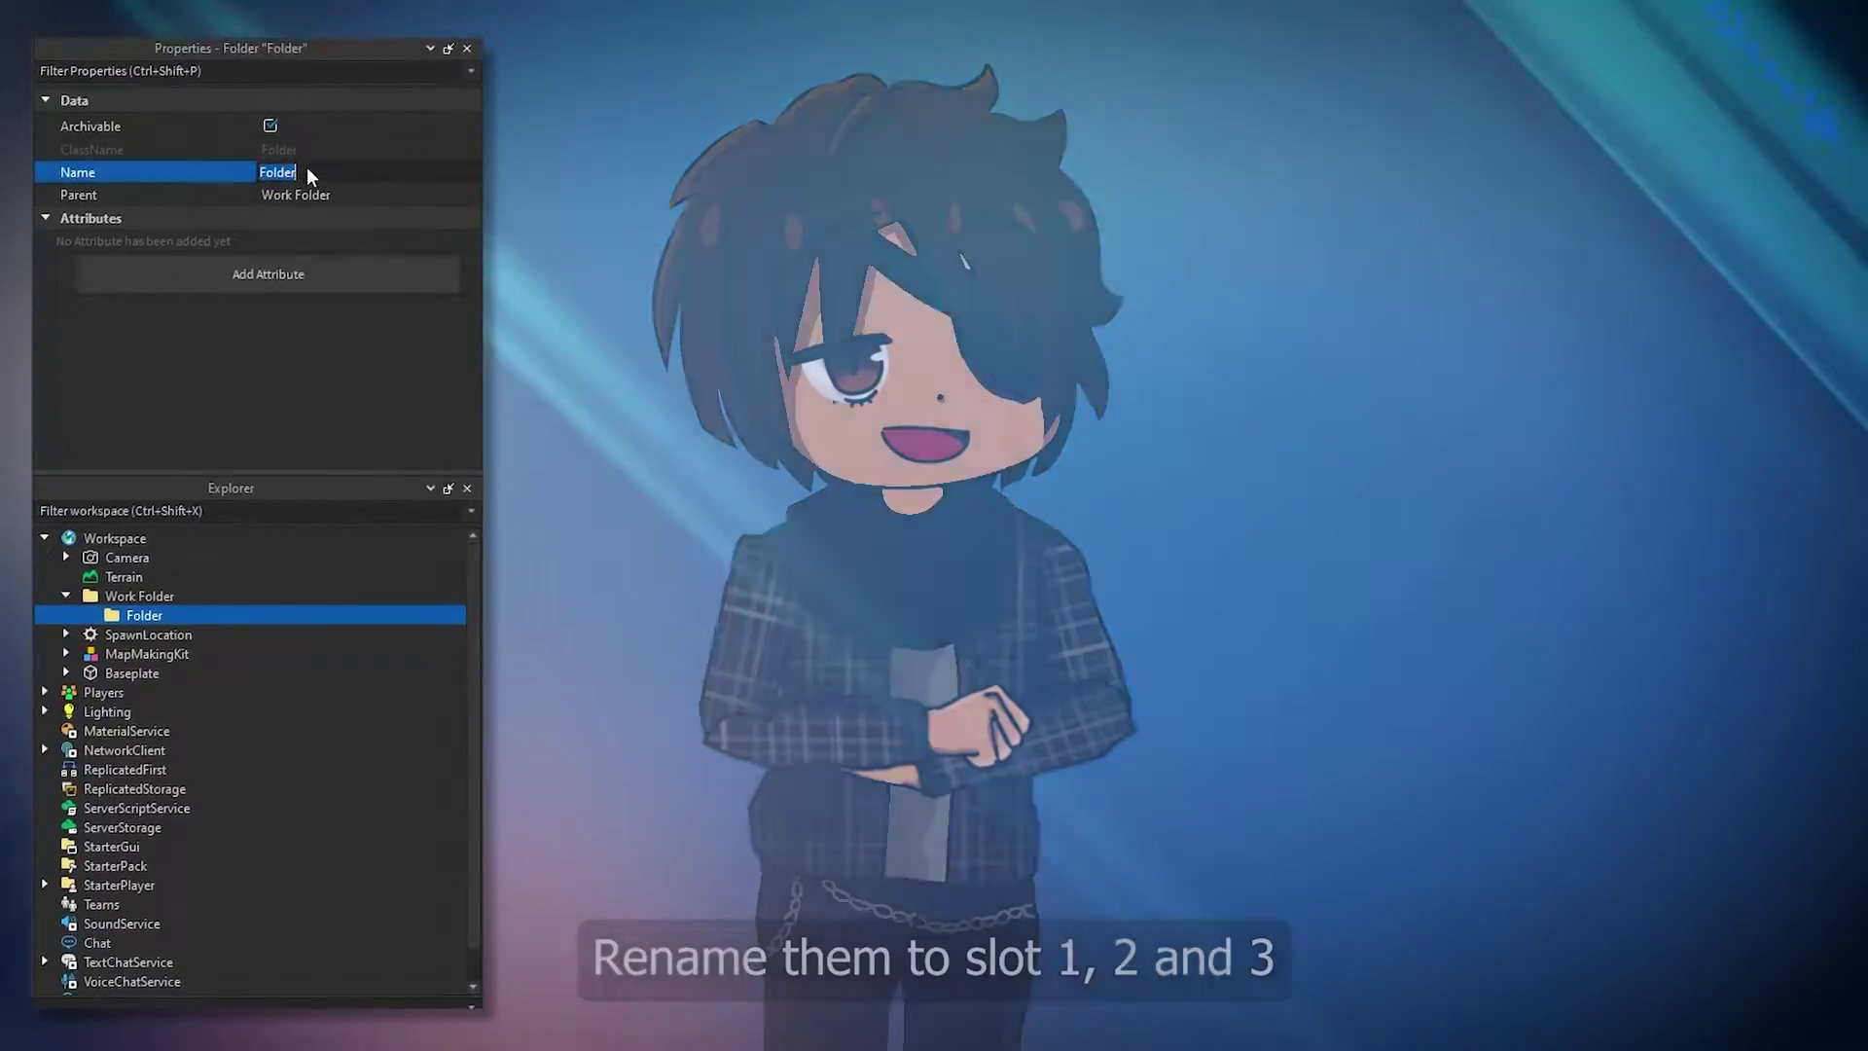
type("Sl")
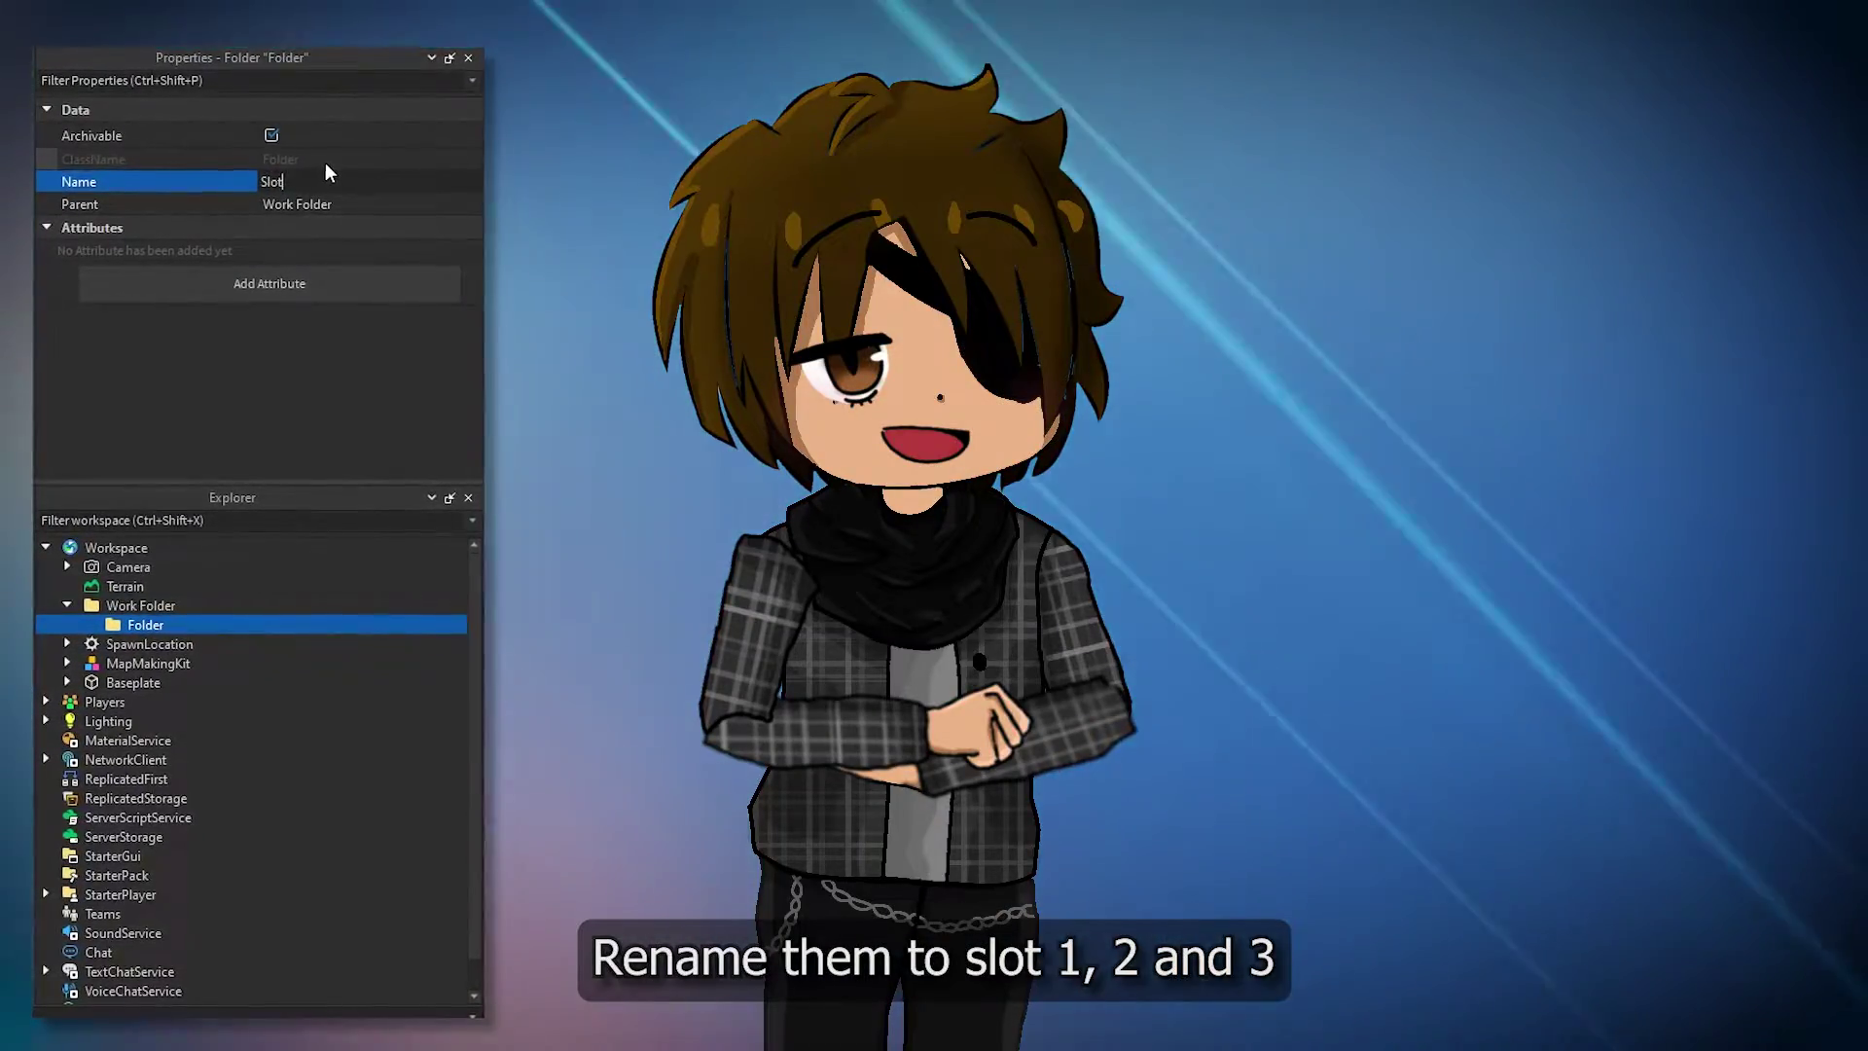
type("ot")
key("ctrl+a")
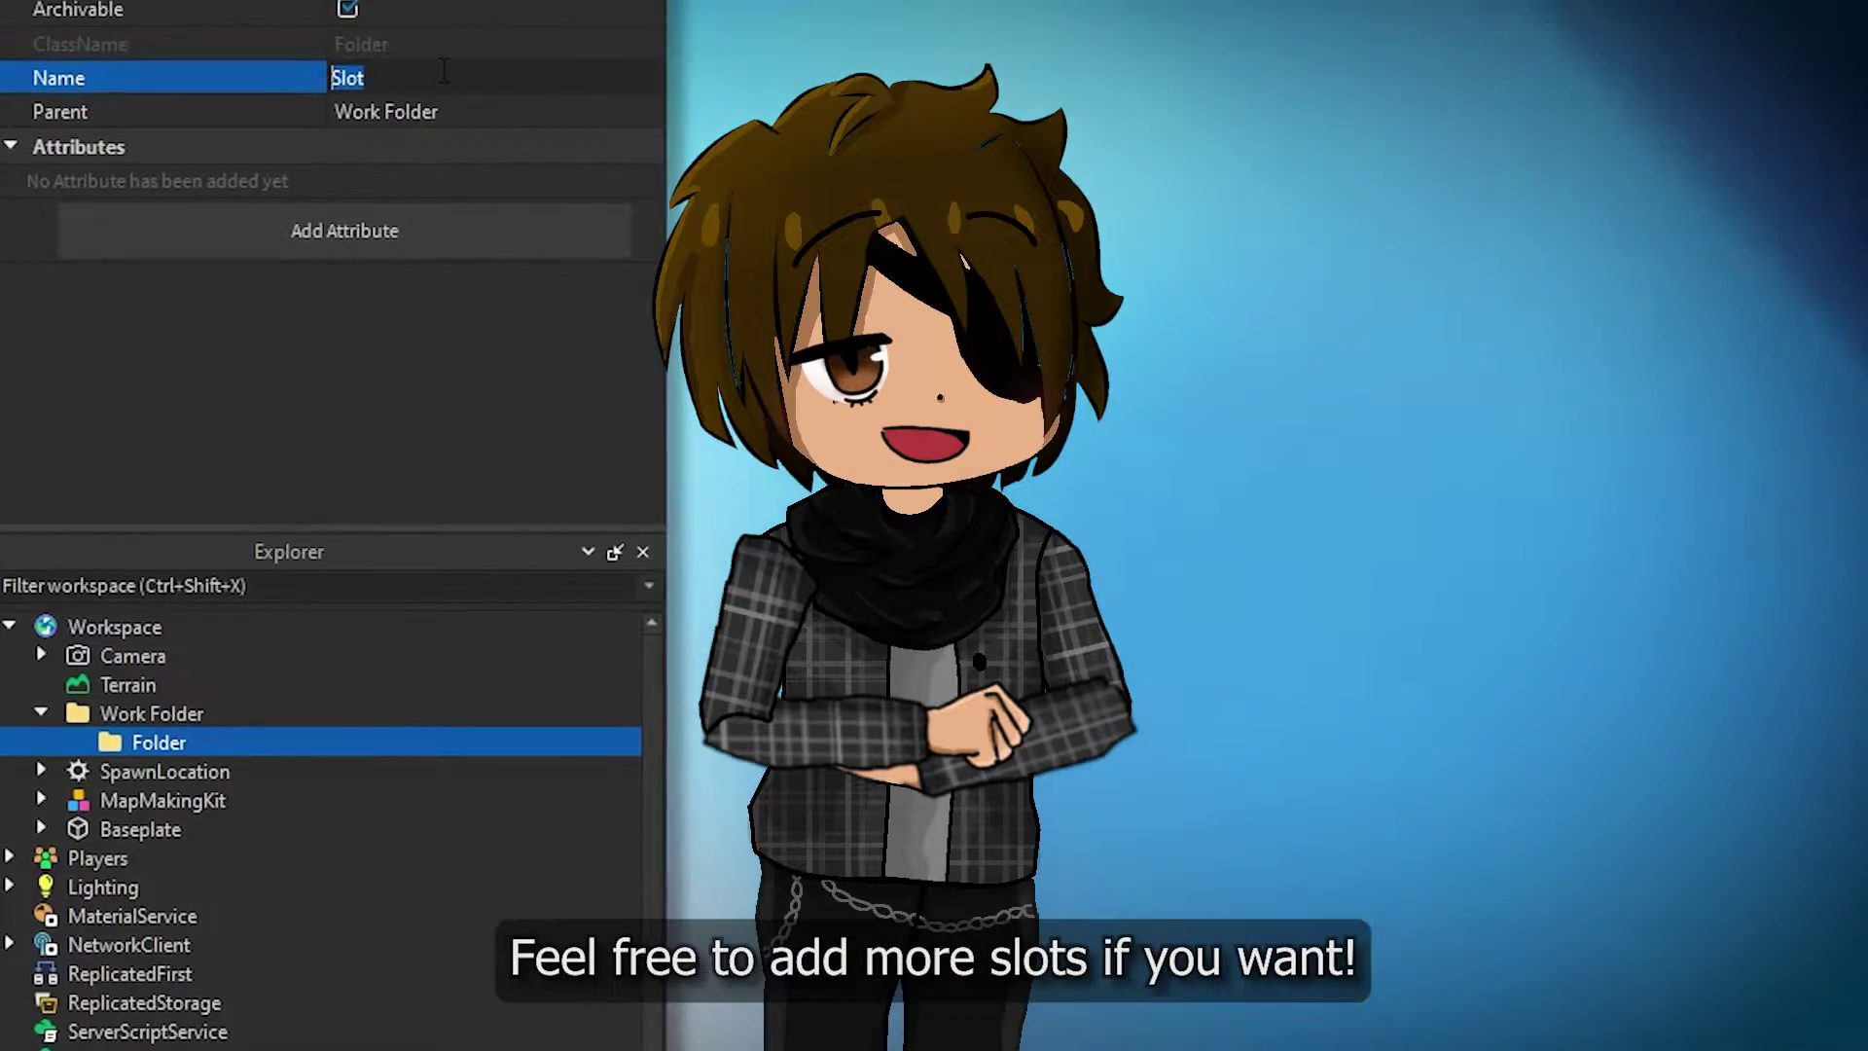
left_click(444, 70)
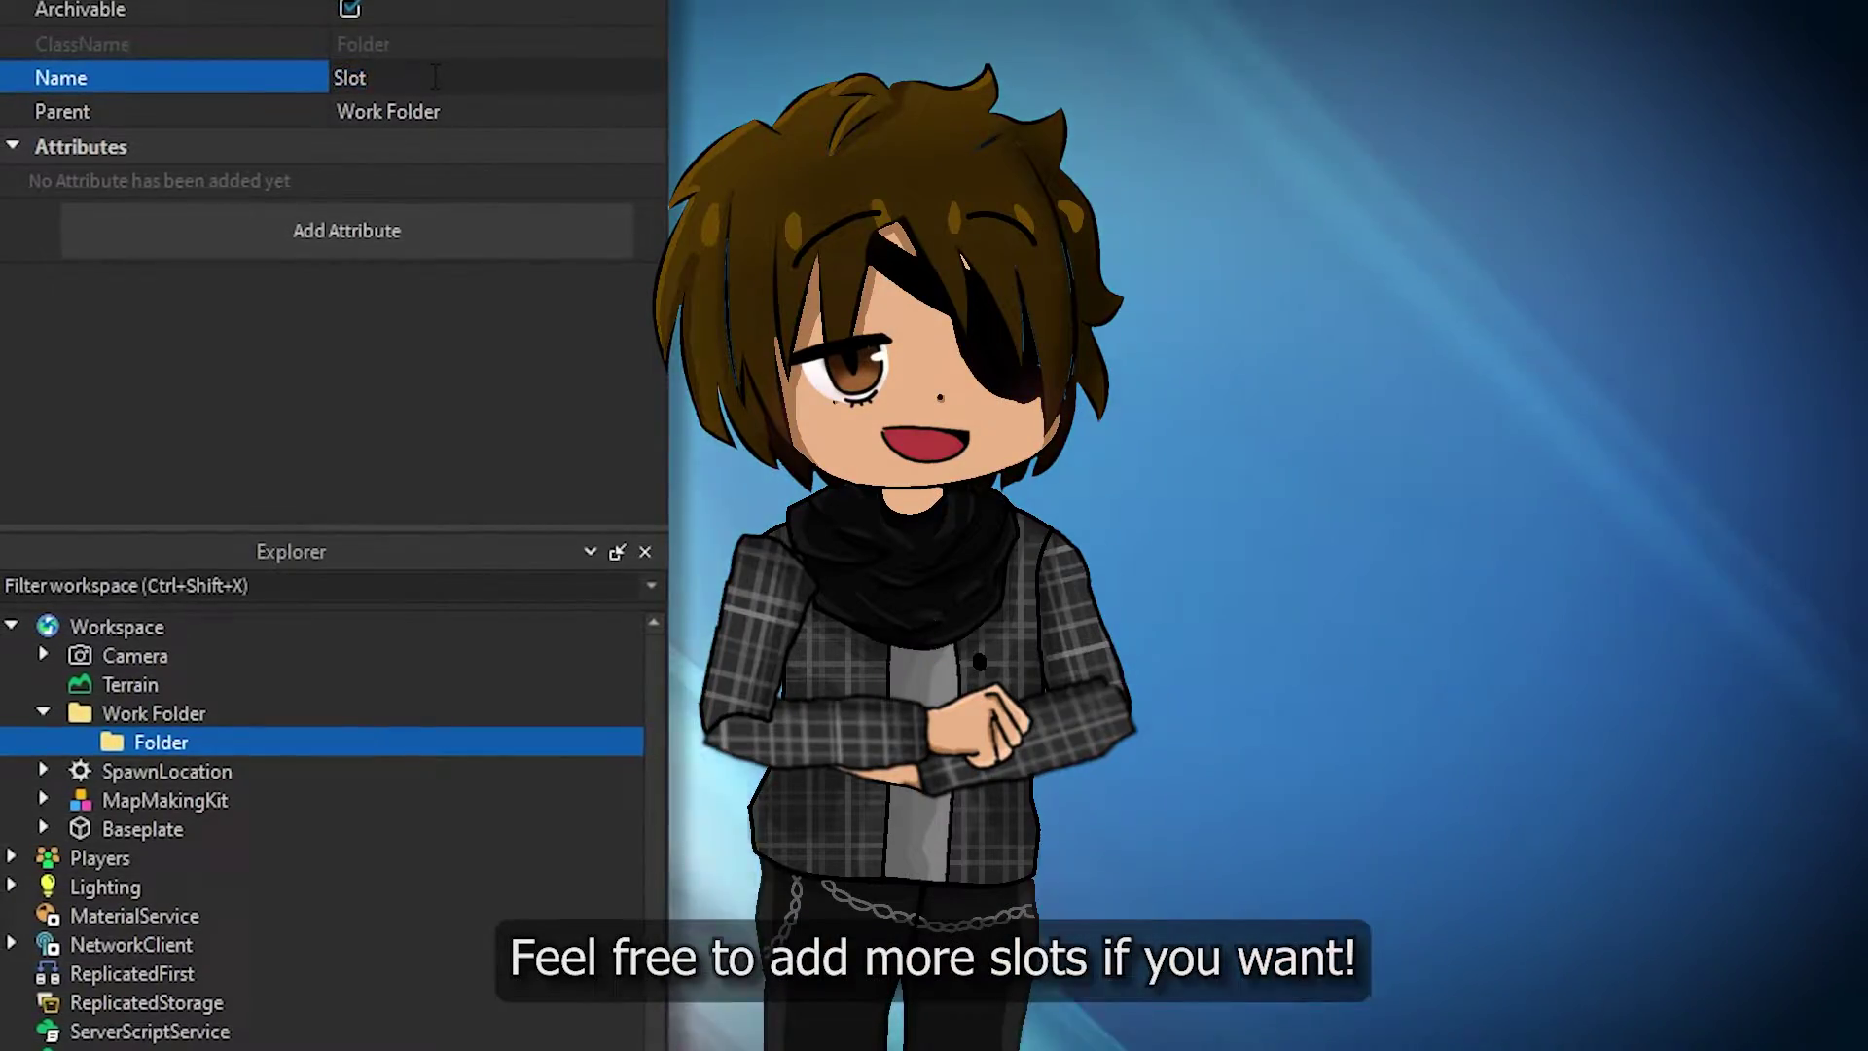
type("1")
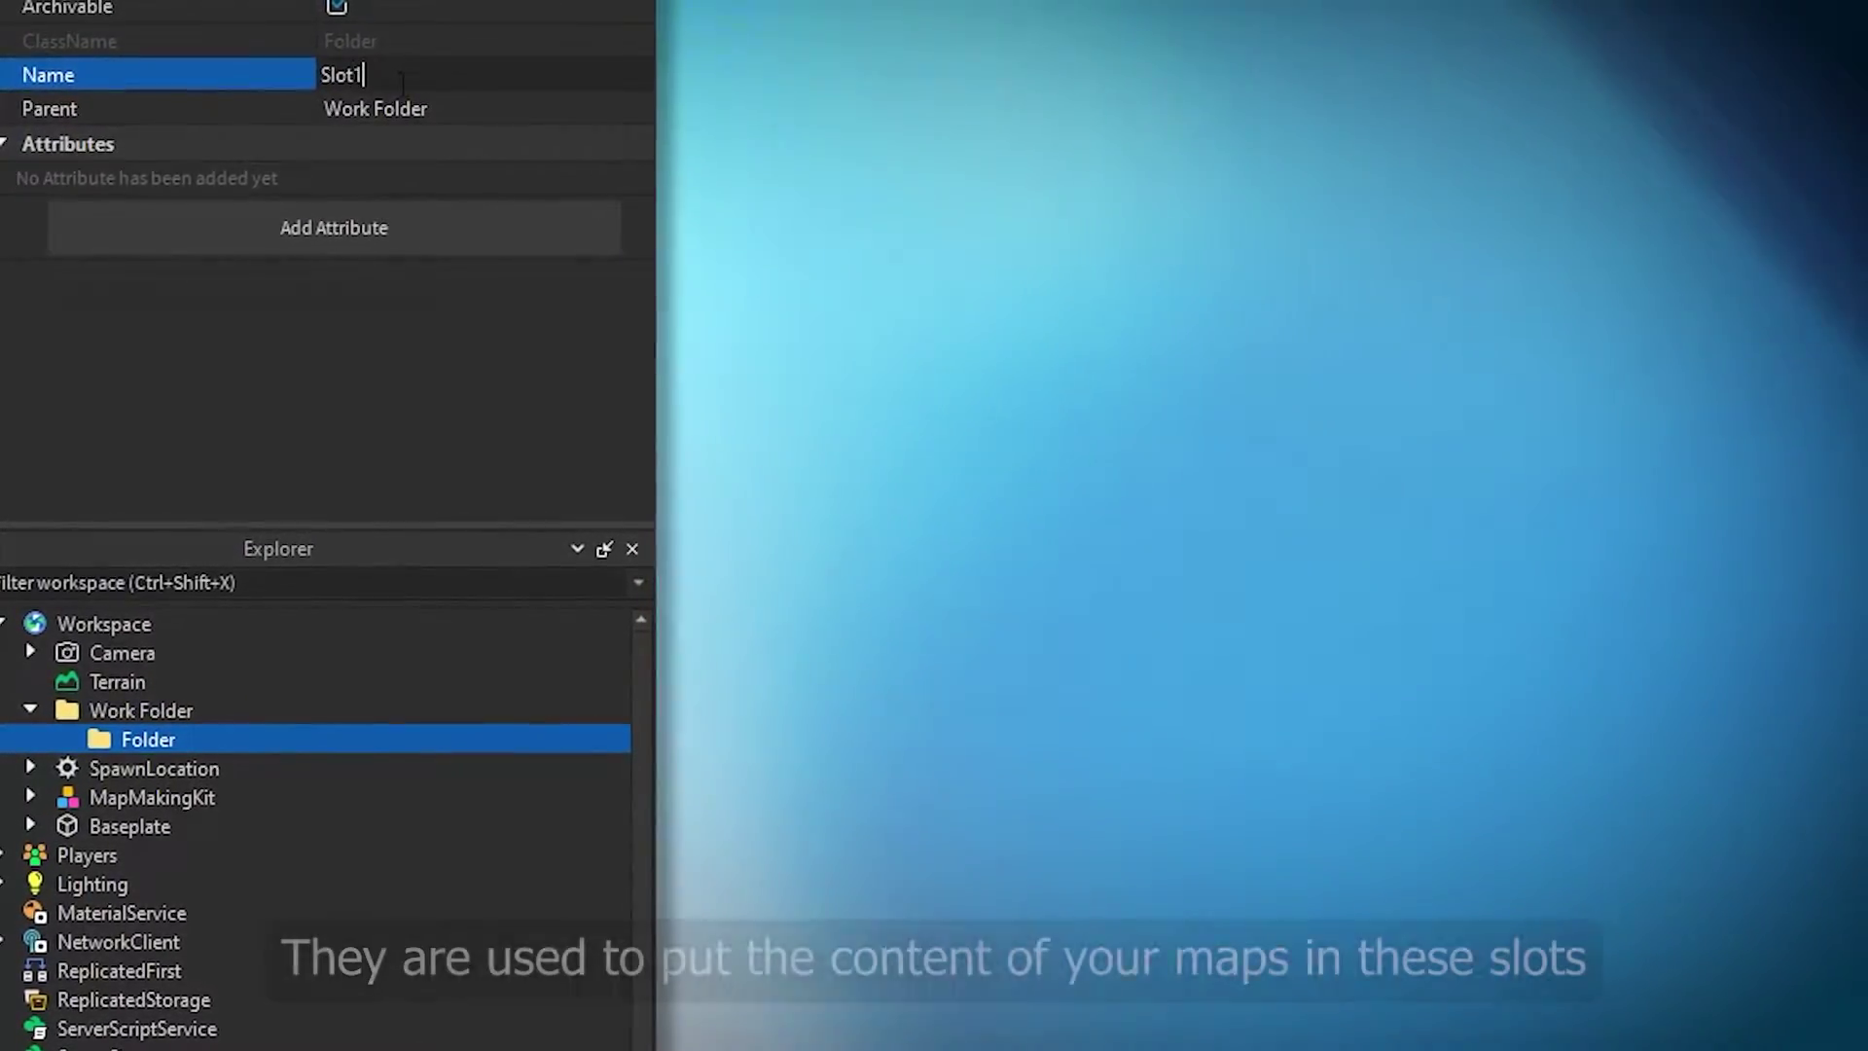
key("Return")
Duplicate Slot1 twice, renaming the copies 'Slot2' and 'Slot3'.
key("ctrl+d")
left_click(419, 74)
key("BackSpace")
type("2")
key("Return")
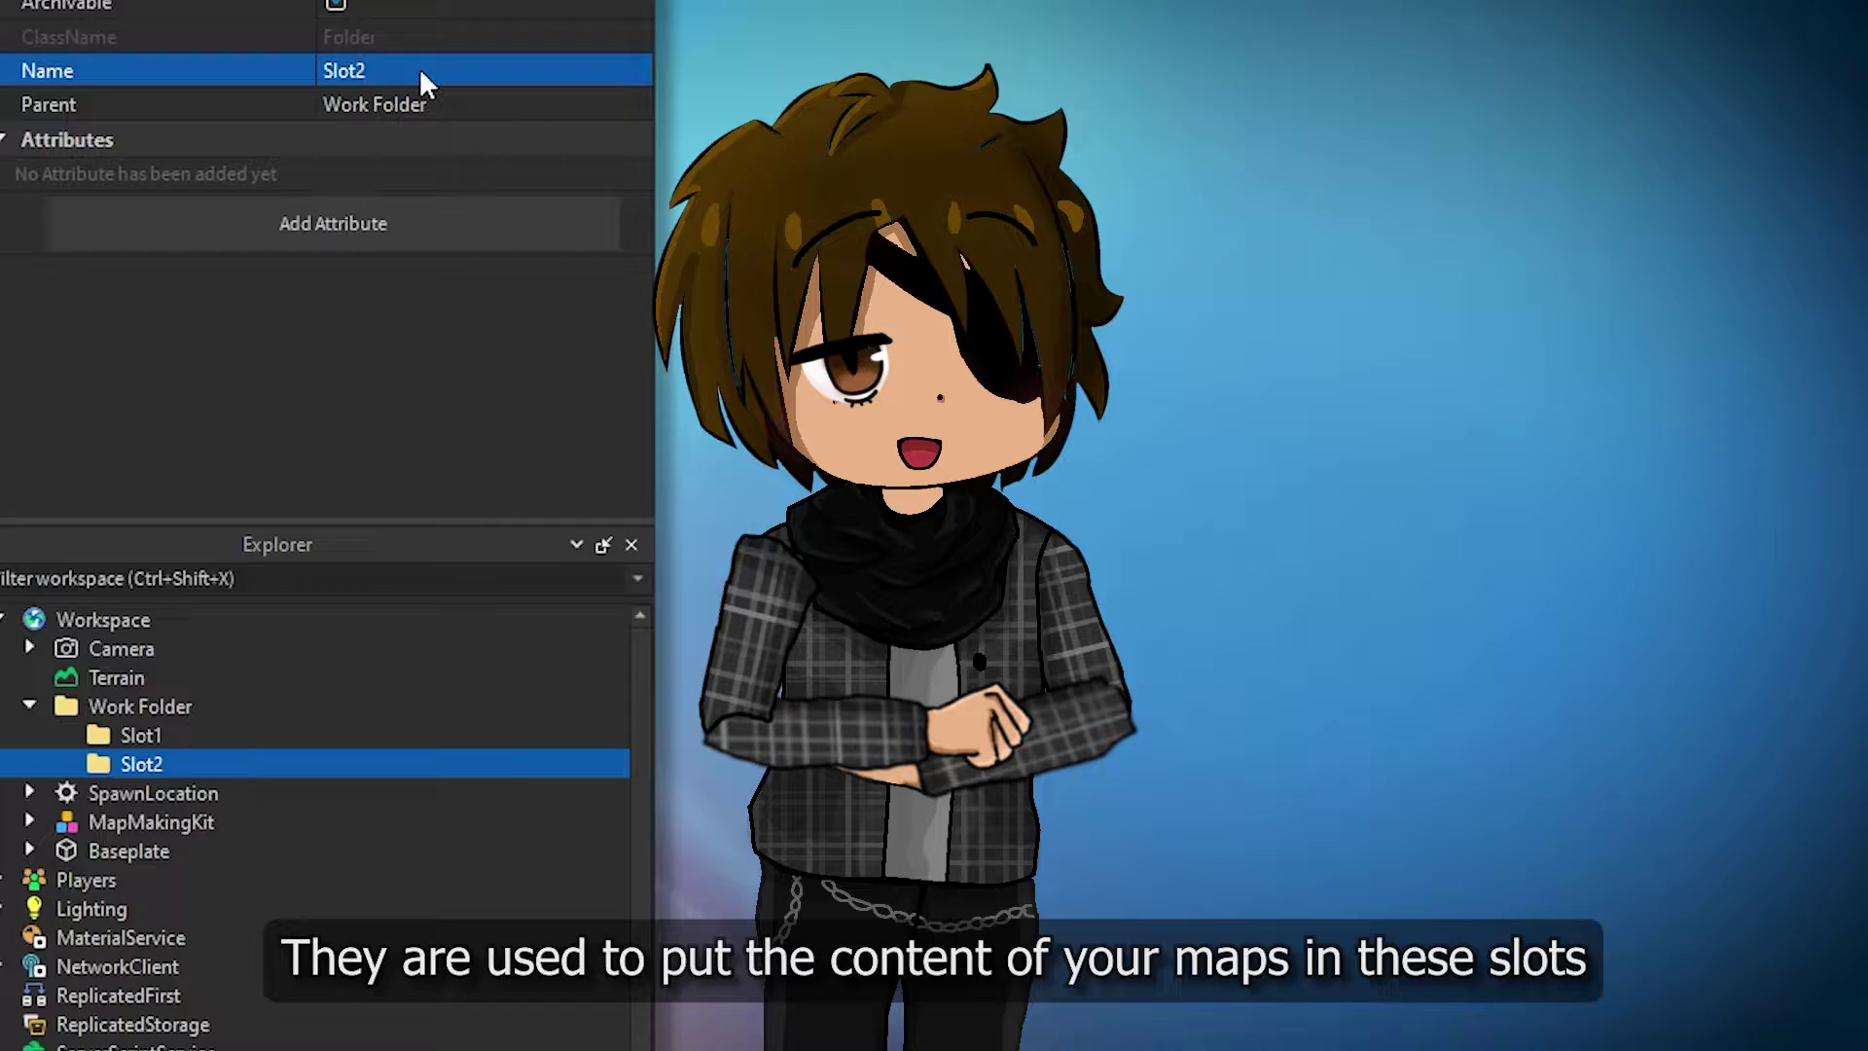
key("ctrl+d")
left_click(421, 70)
key("BackSpace")
type("3")
key("Return")
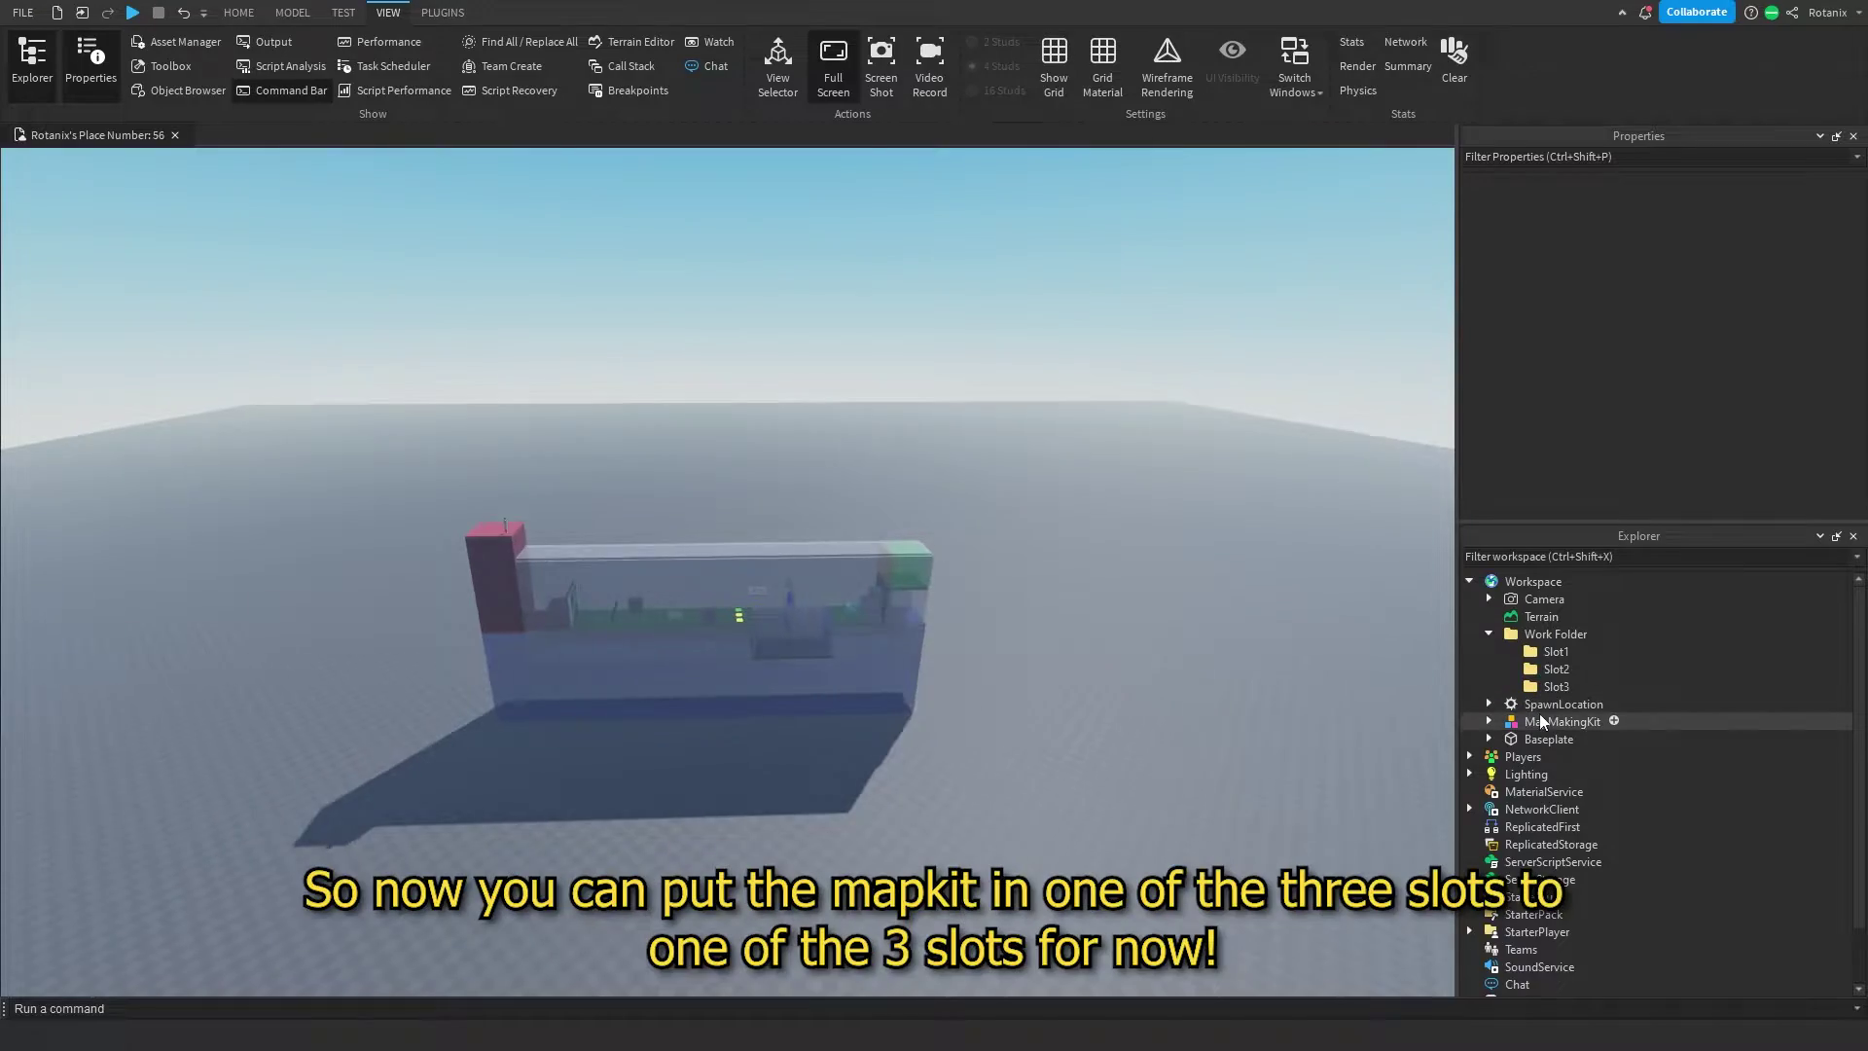
Create a 'My maps' folder in ReplicatedFirst and move MapMakingKit into it.
left_click(163, 859)
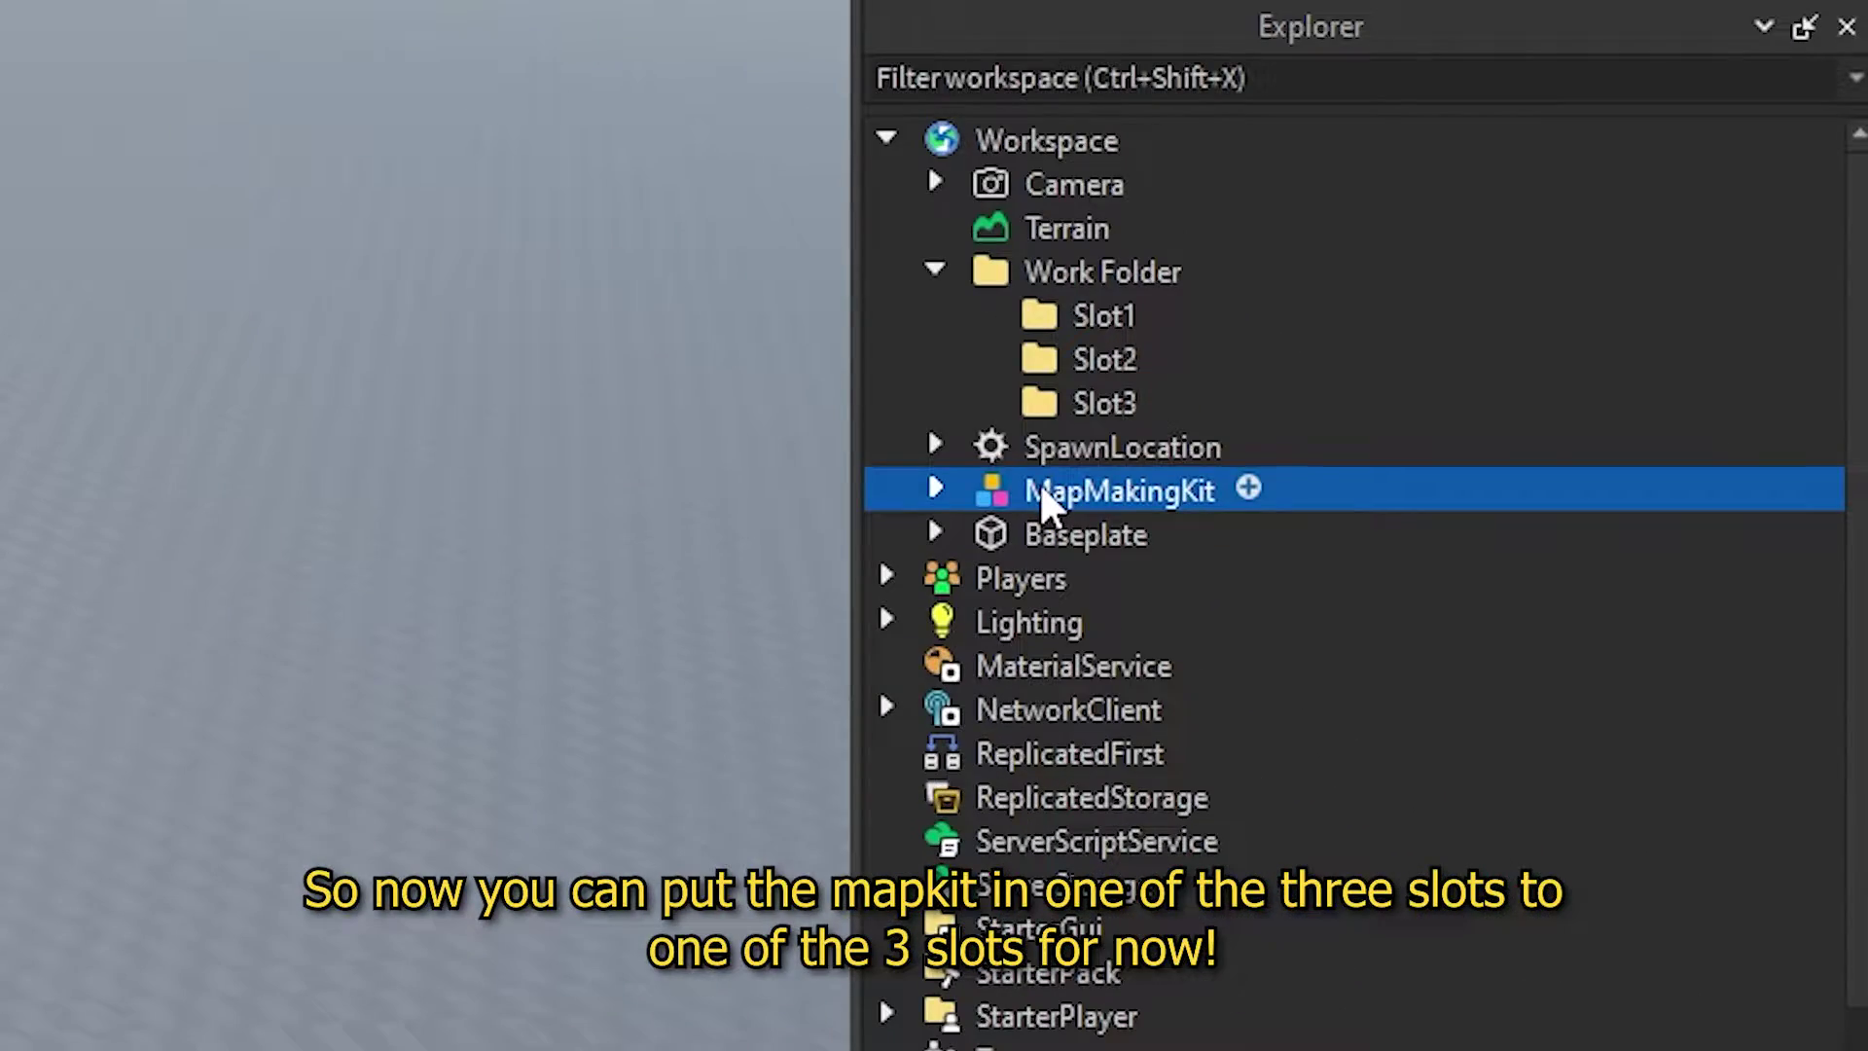
left_click_drag(1046, 501, 1066, 317)
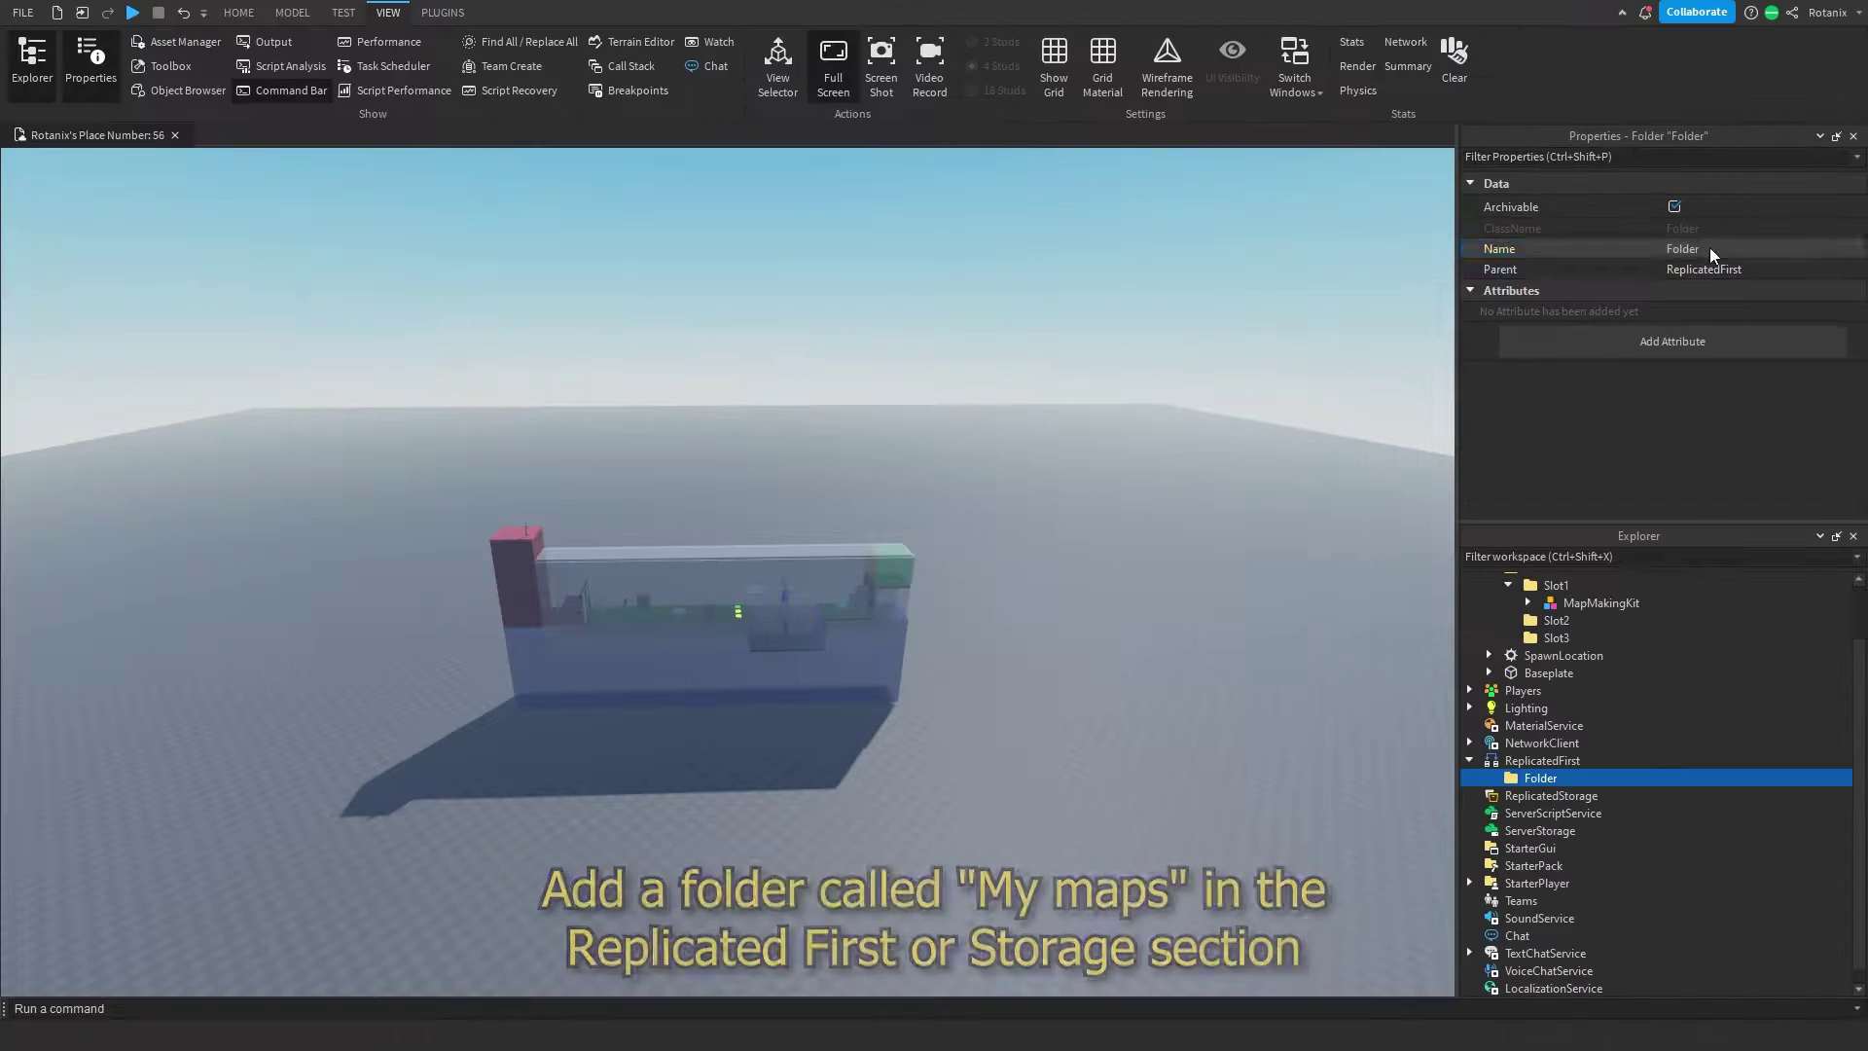
left_click(1710, 249)
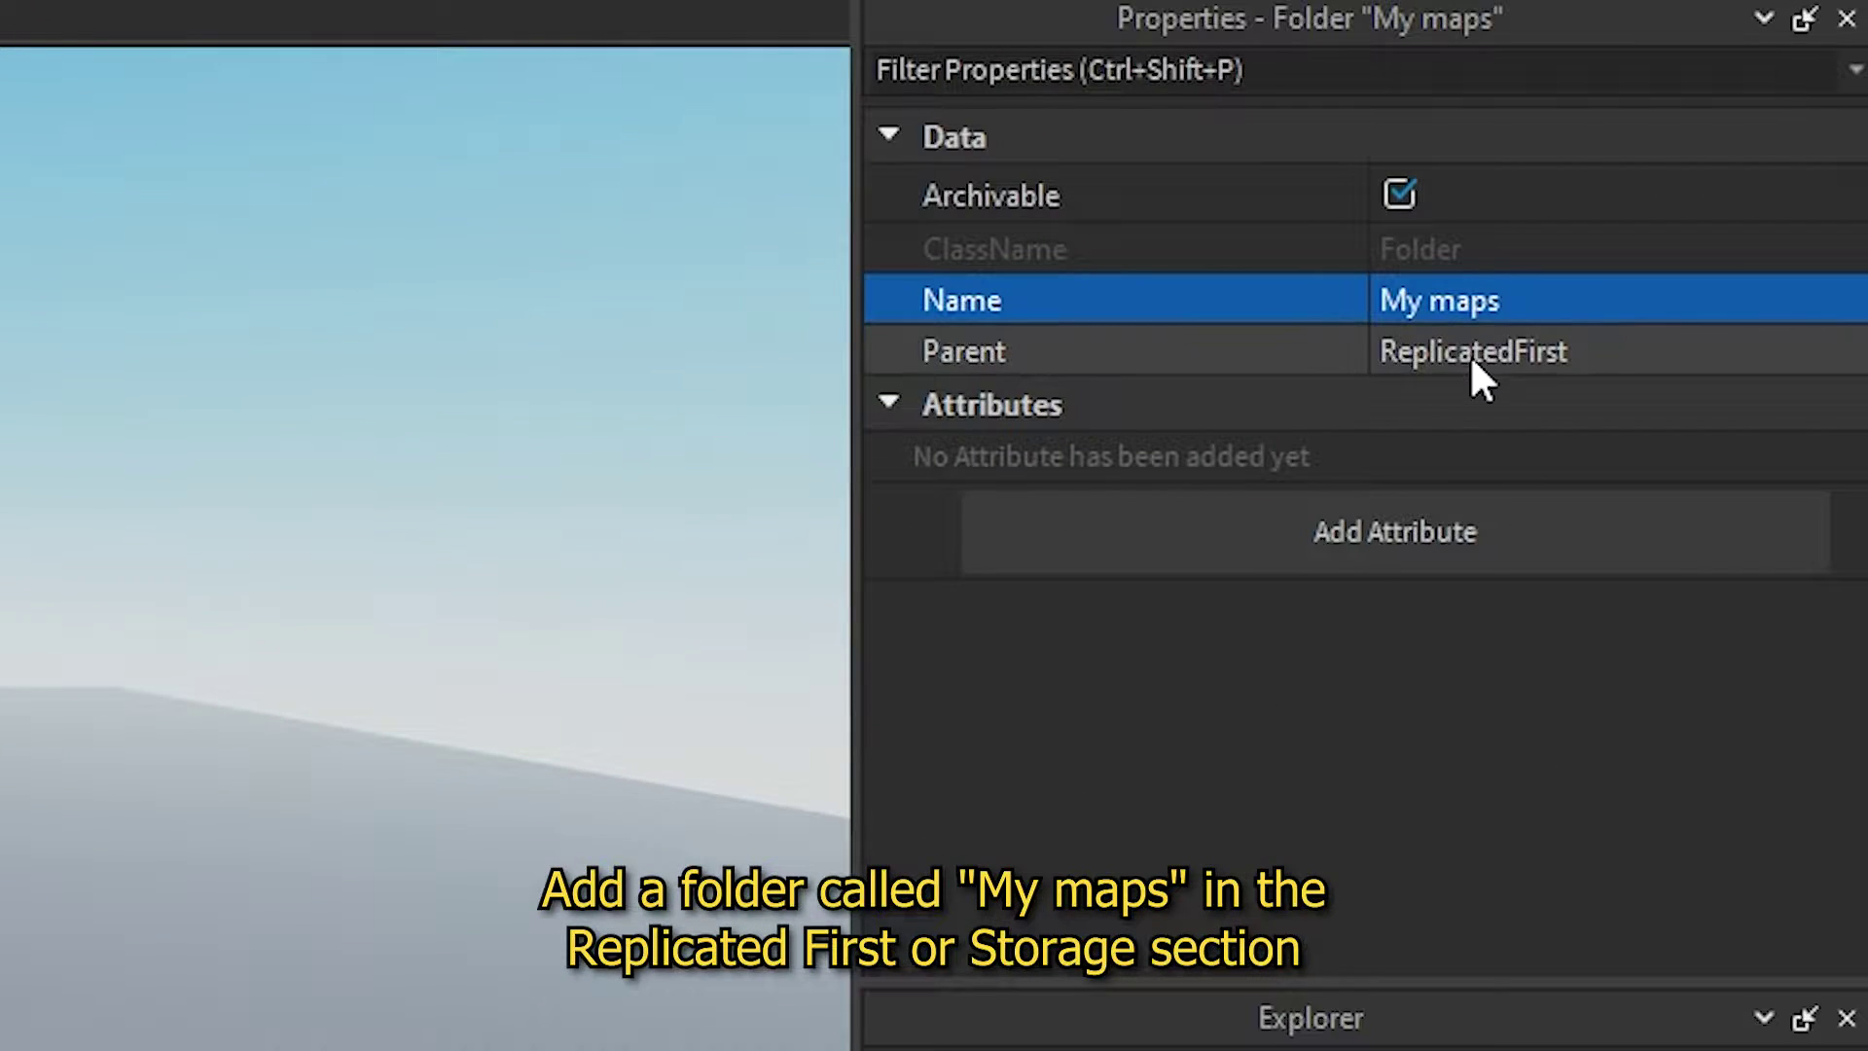
scroll(1860, 637, "up", 1)
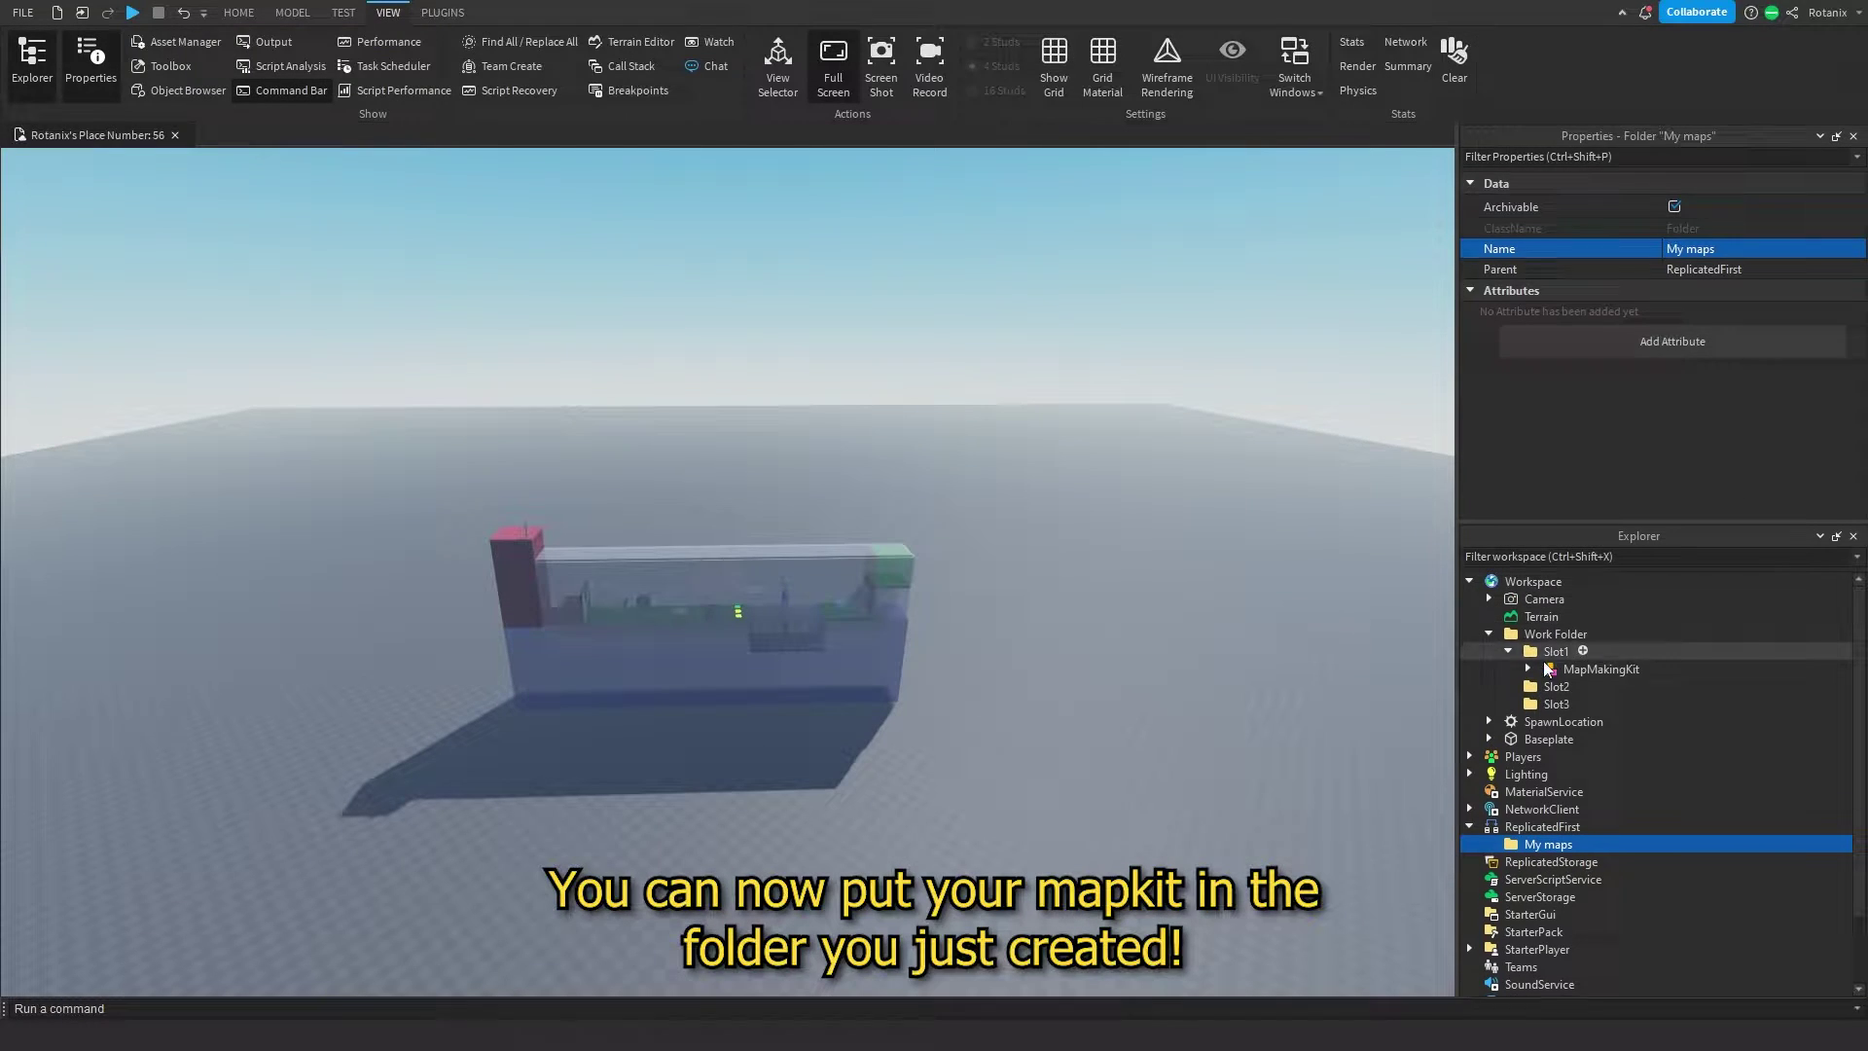
left_click(1528, 668)
scroll(1586, 627, "down", 3)
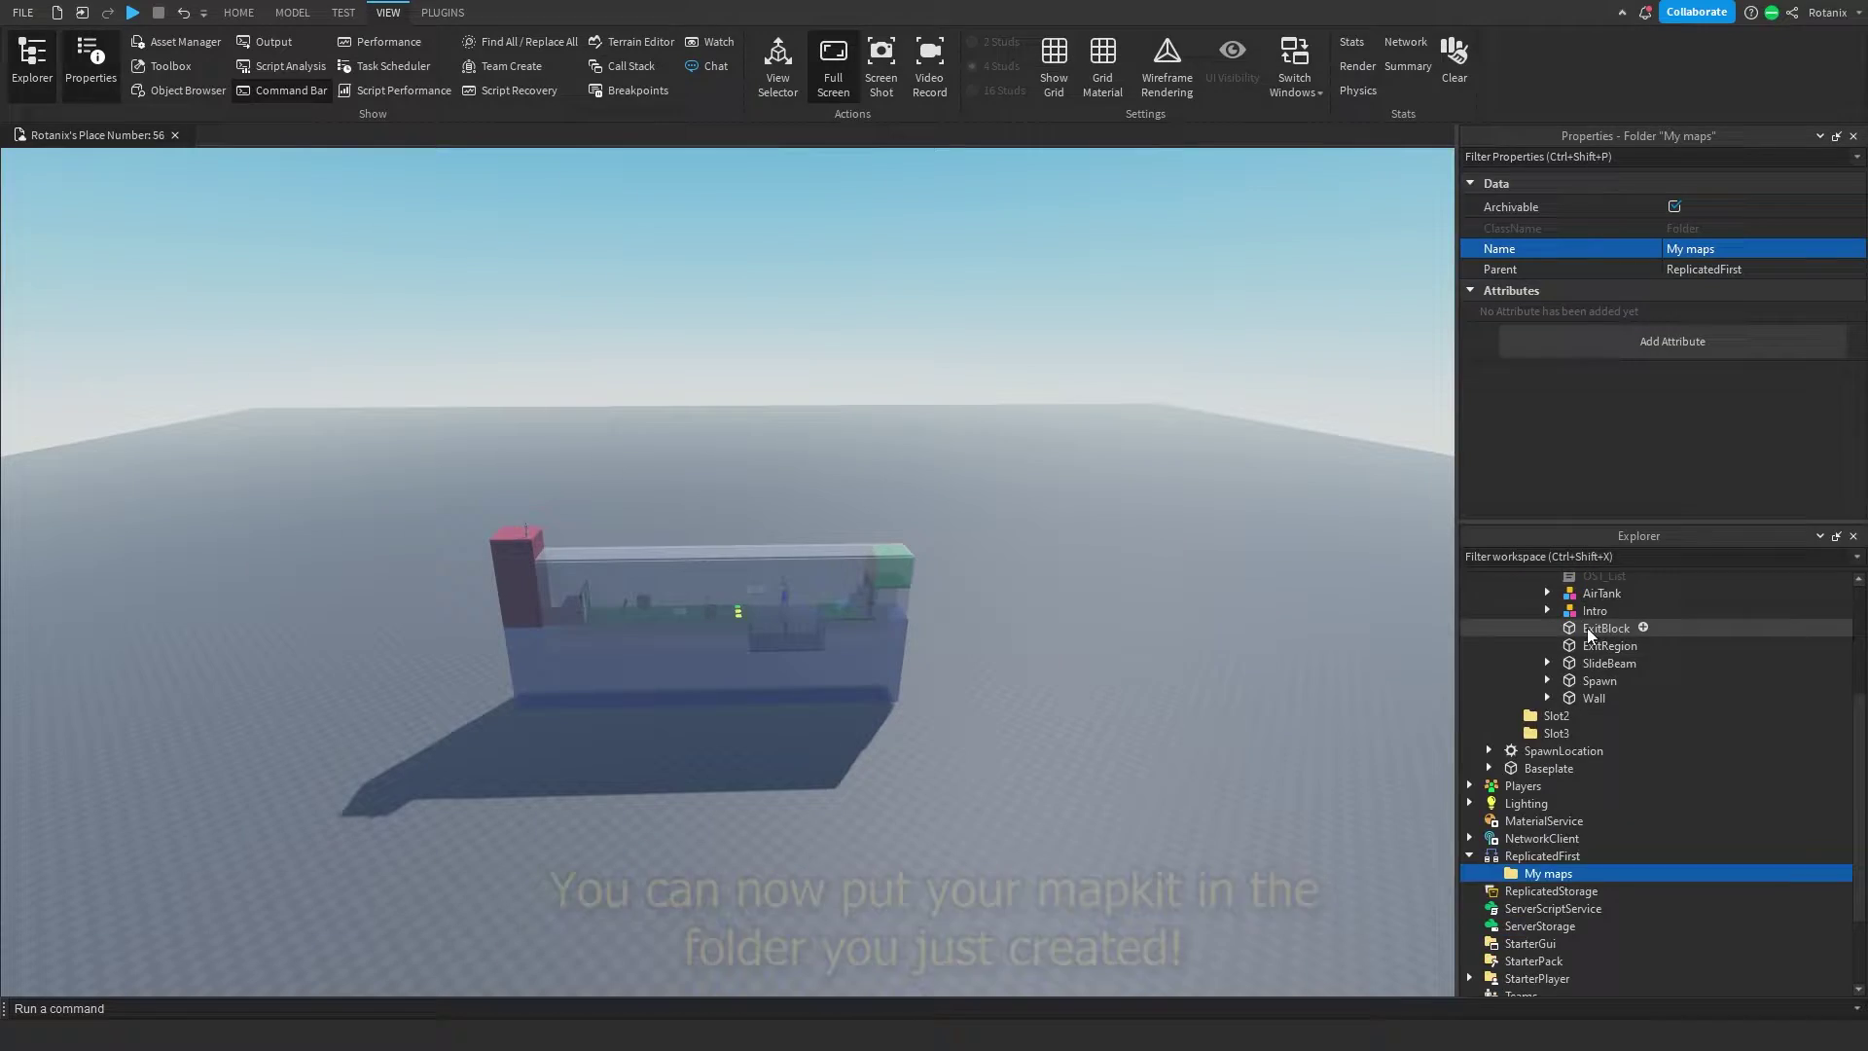
scroll(1586, 627, "up", 3)
left_click(1596, 625)
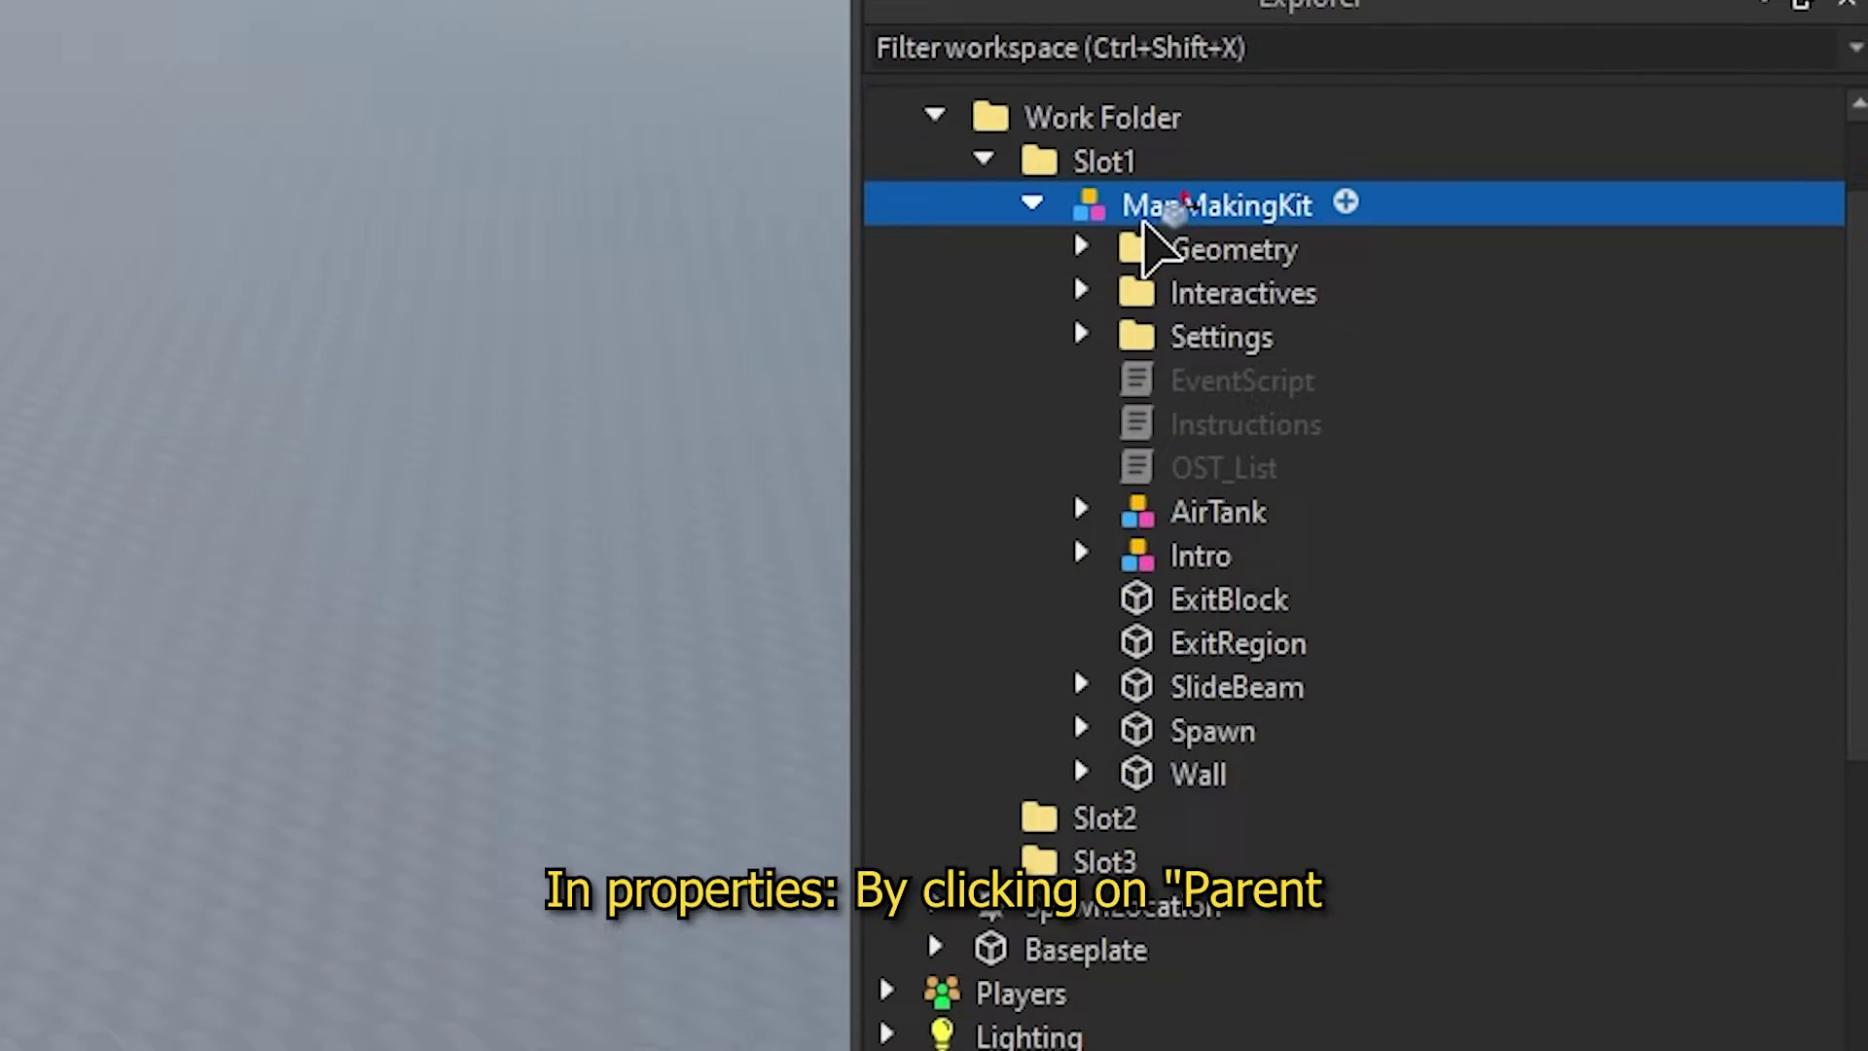
left_click_drag(1144, 220, 1173, 485)
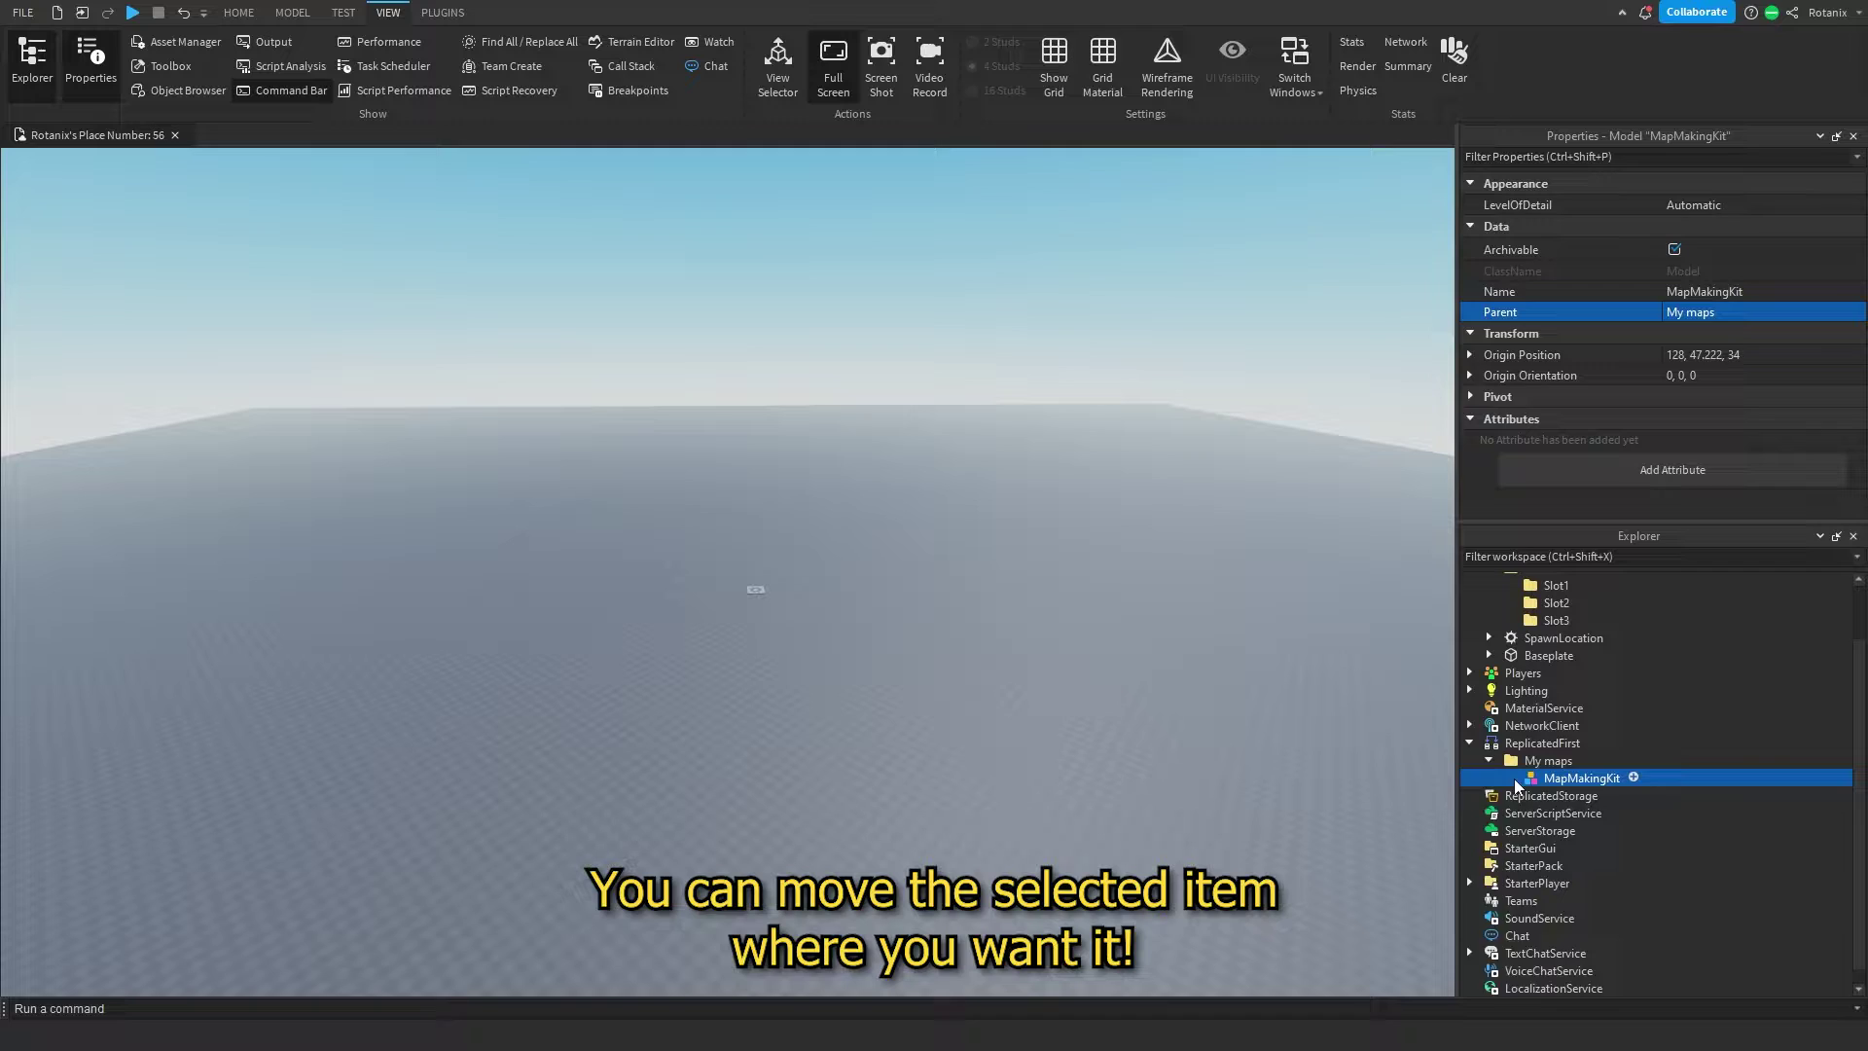
Select all of the kit's contents and set their Parent to Slot1.
left_click(1508, 778)
left_click(1576, 795)
scroll(1561, 805, "down", 3)
left_click(1561, 805, "shift")
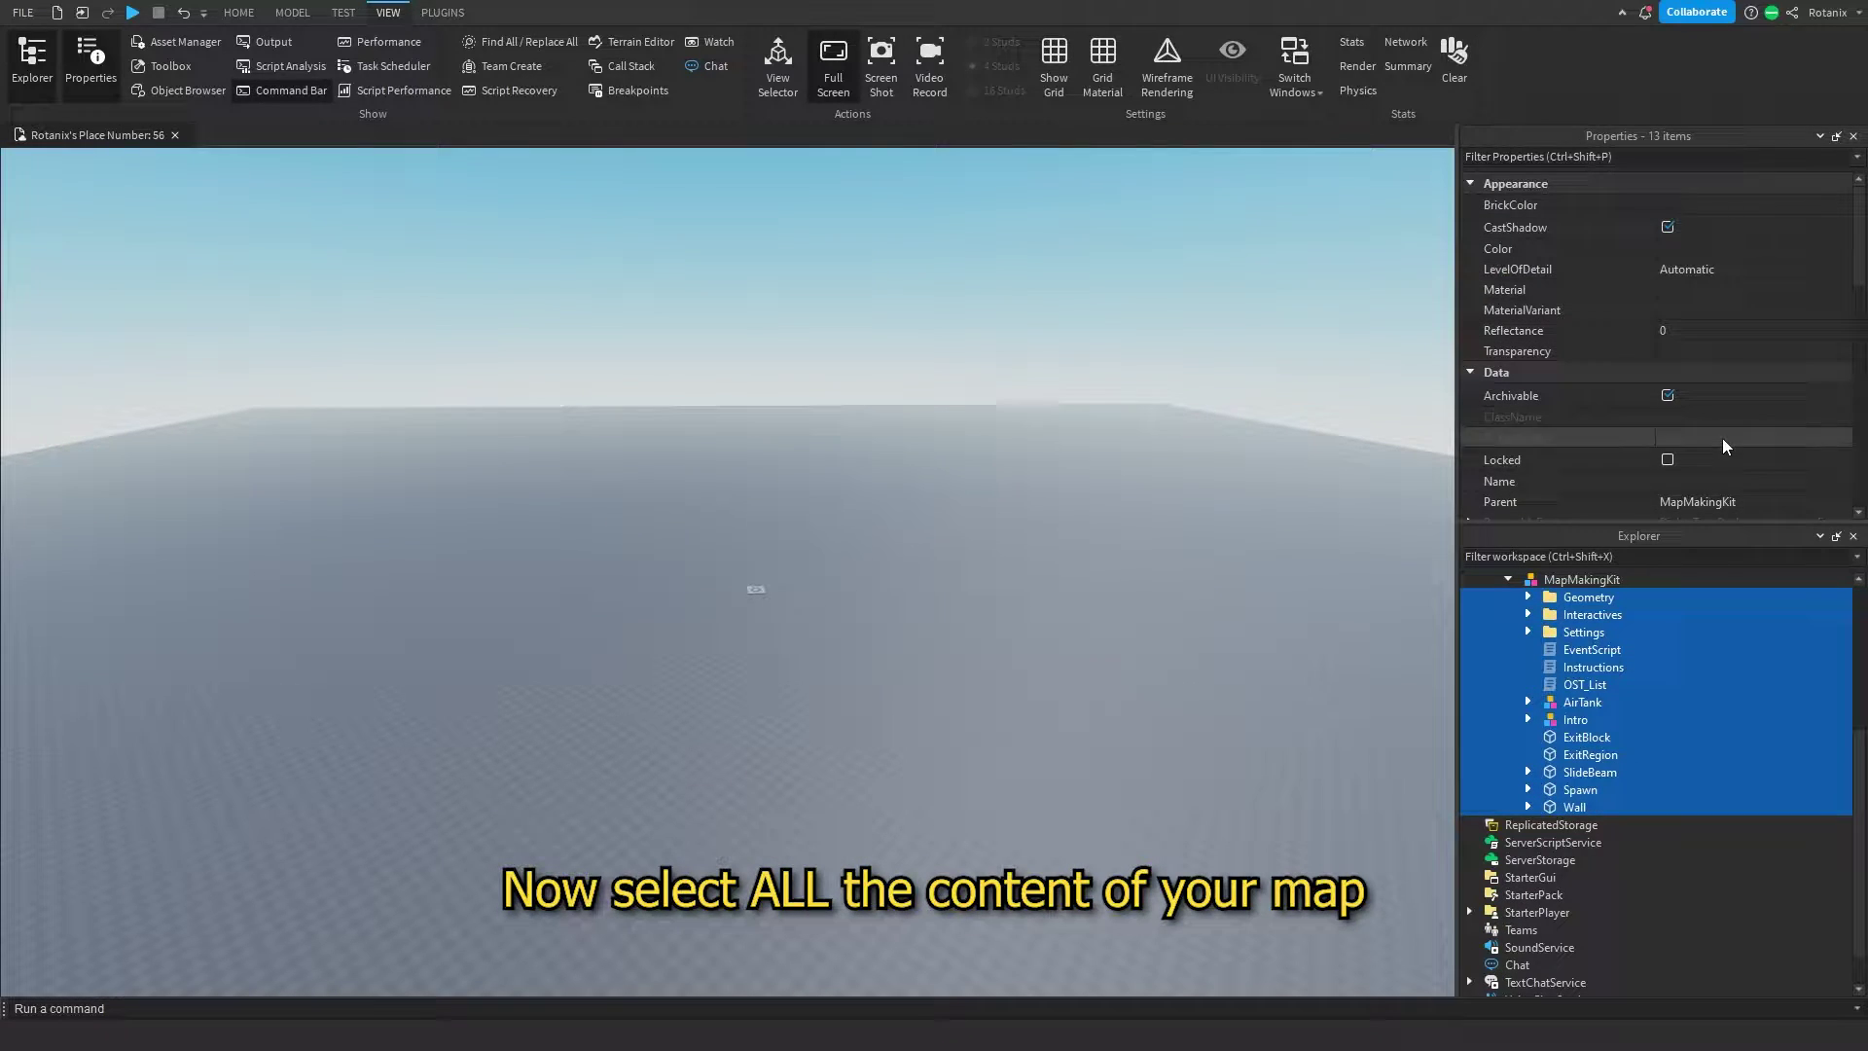
left_click(1731, 501)
scroll(1651, 743, "up", 5)
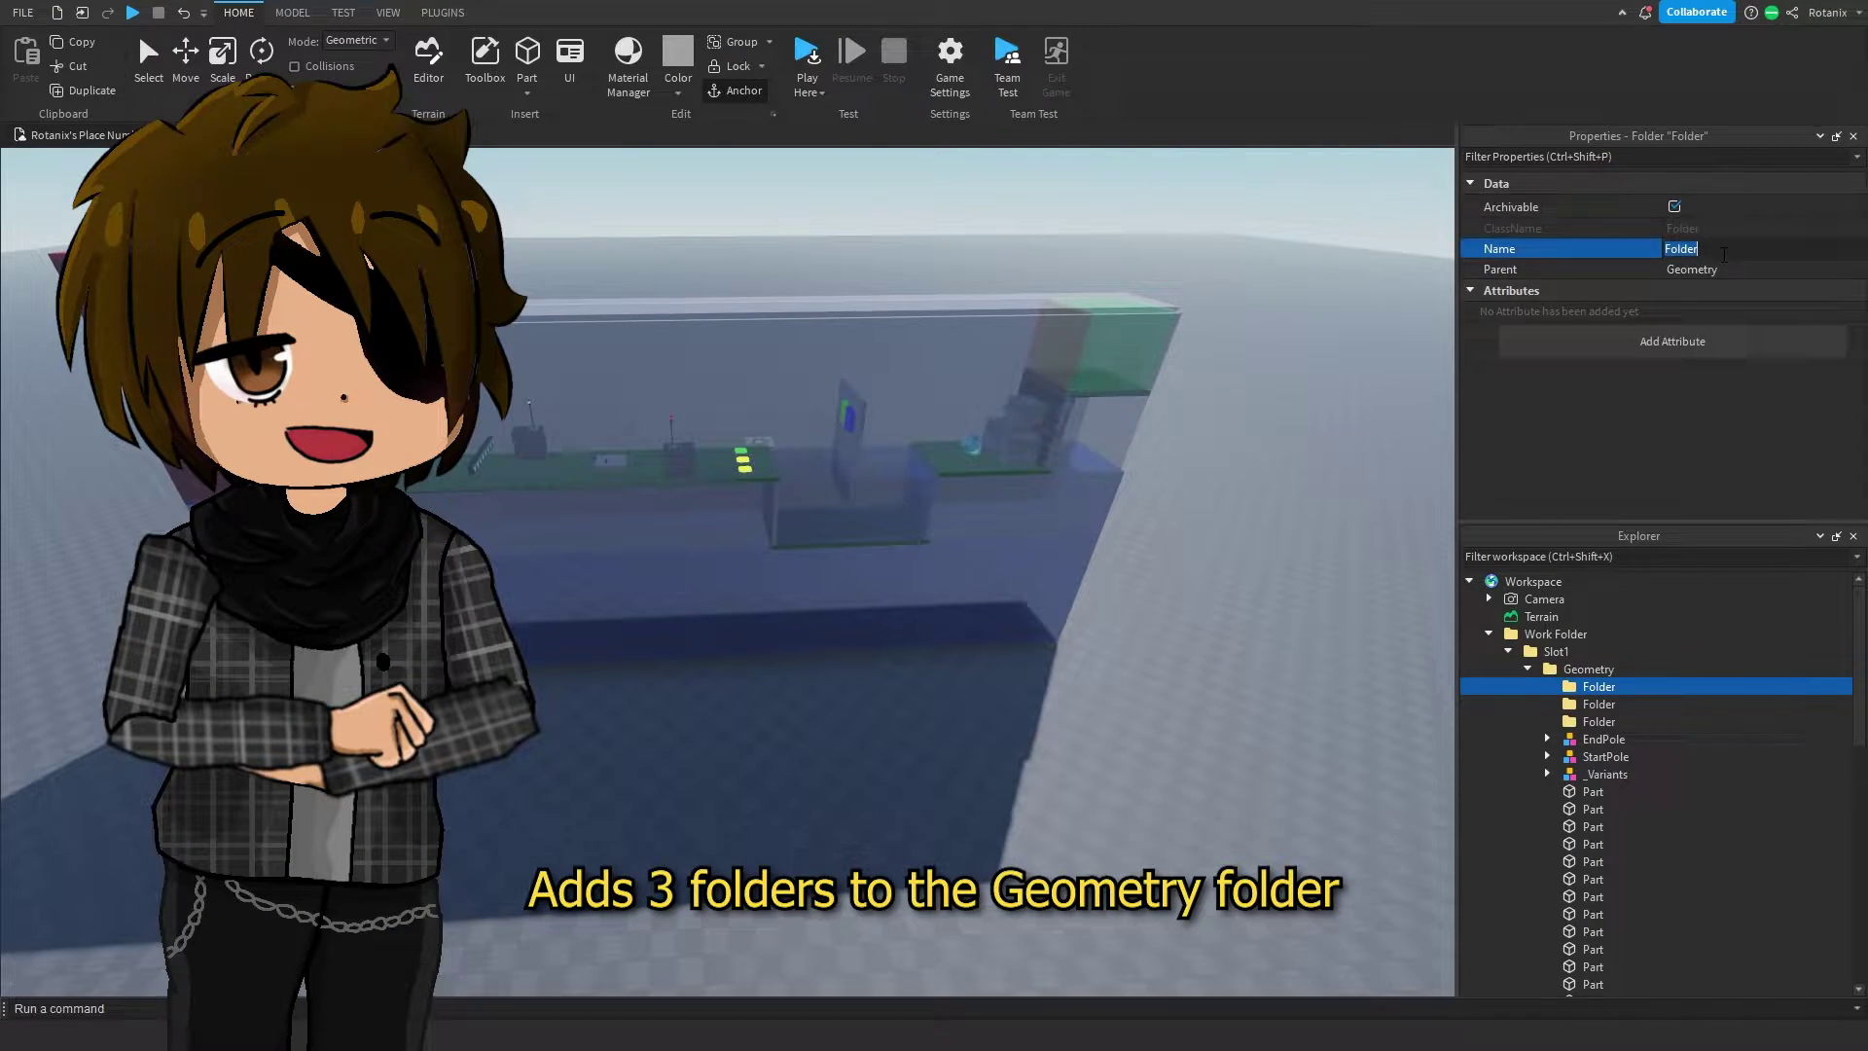
Name the first Geometry subfolder 'Barriers' and add a tall, anchored part inside it.
left_click(1723, 248)
type("Barriers")
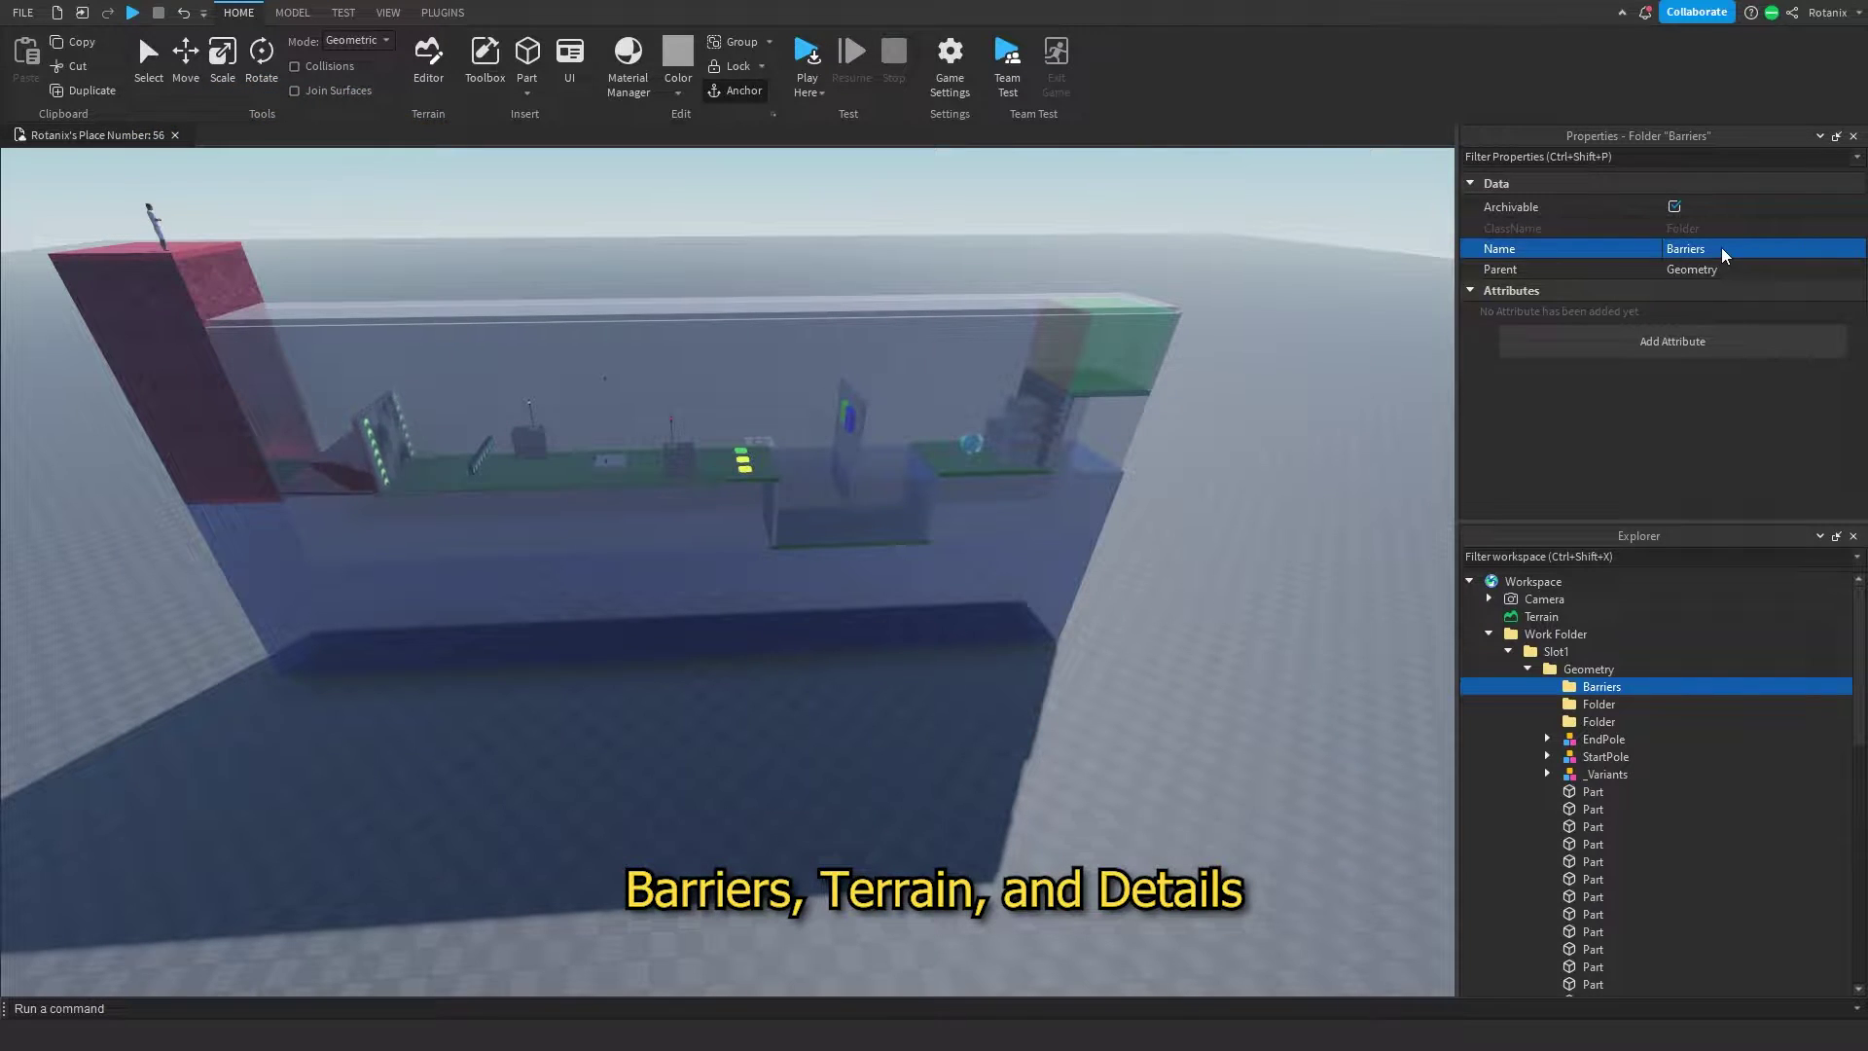
left_click(1634, 685)
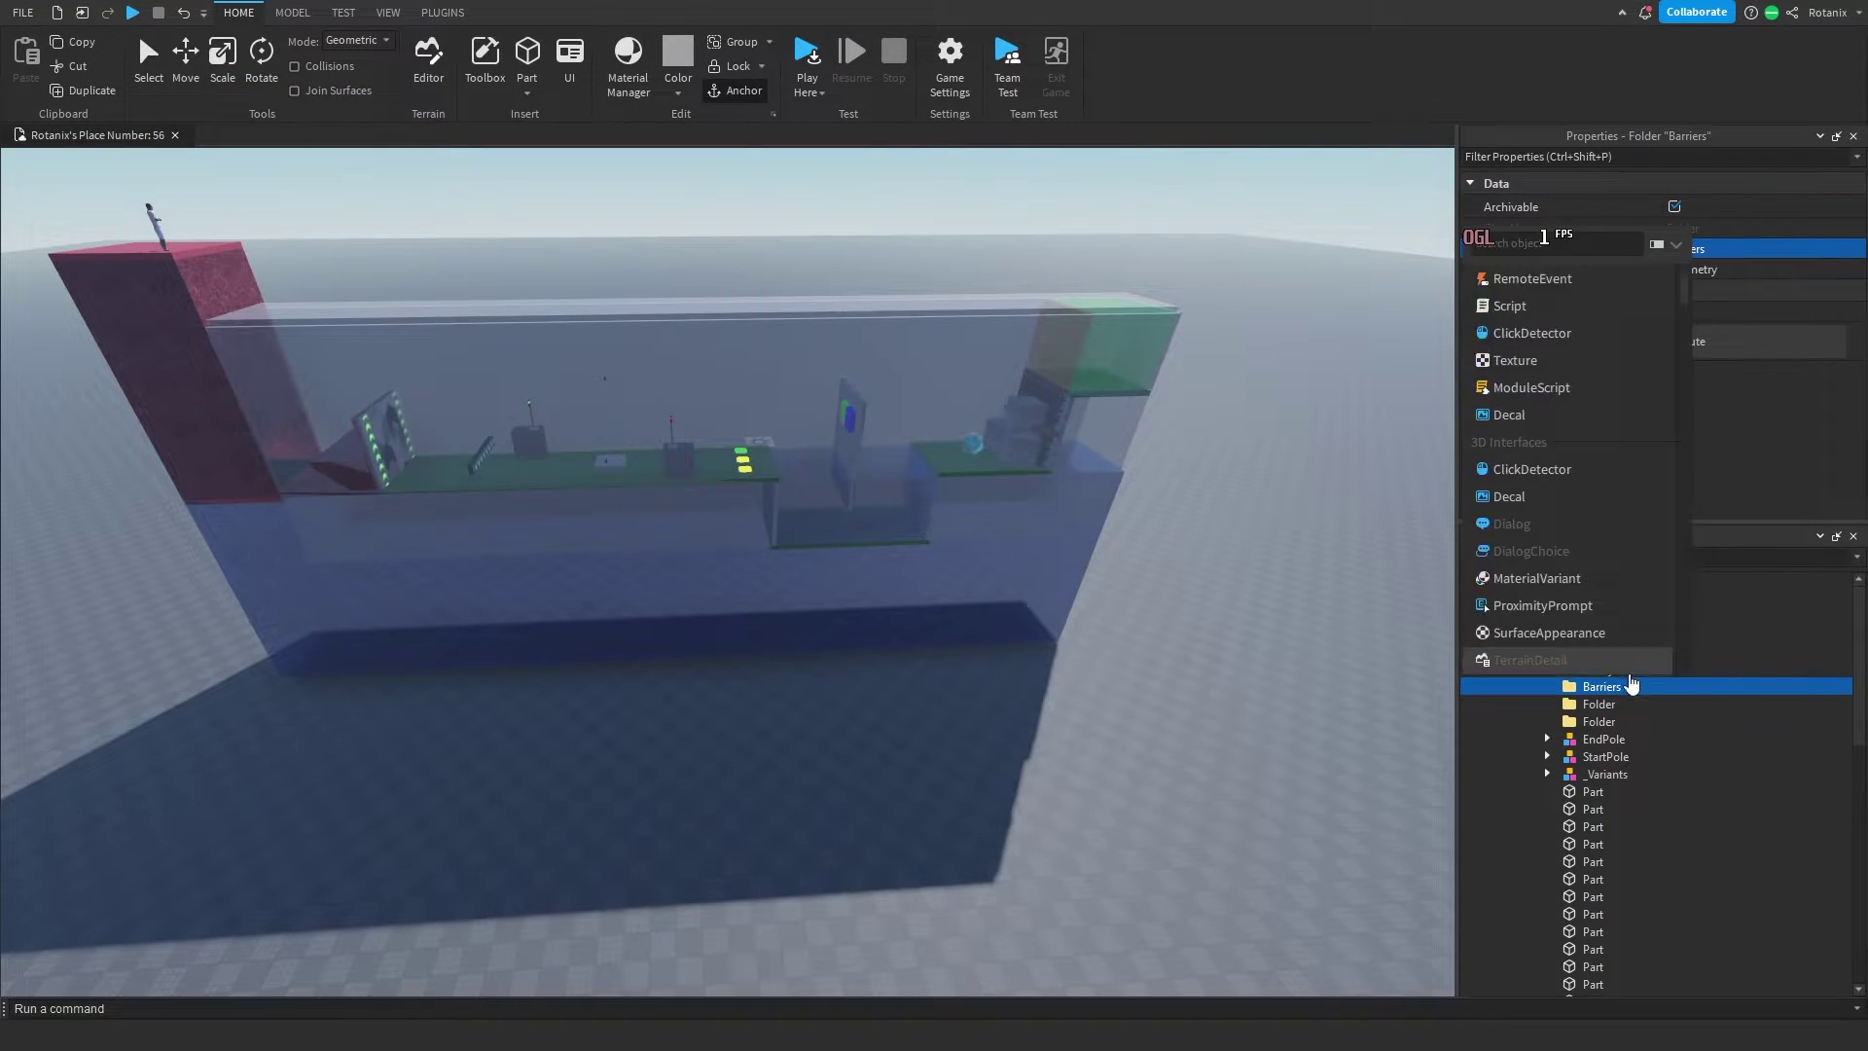
type("p")
left_click(1529, 290)
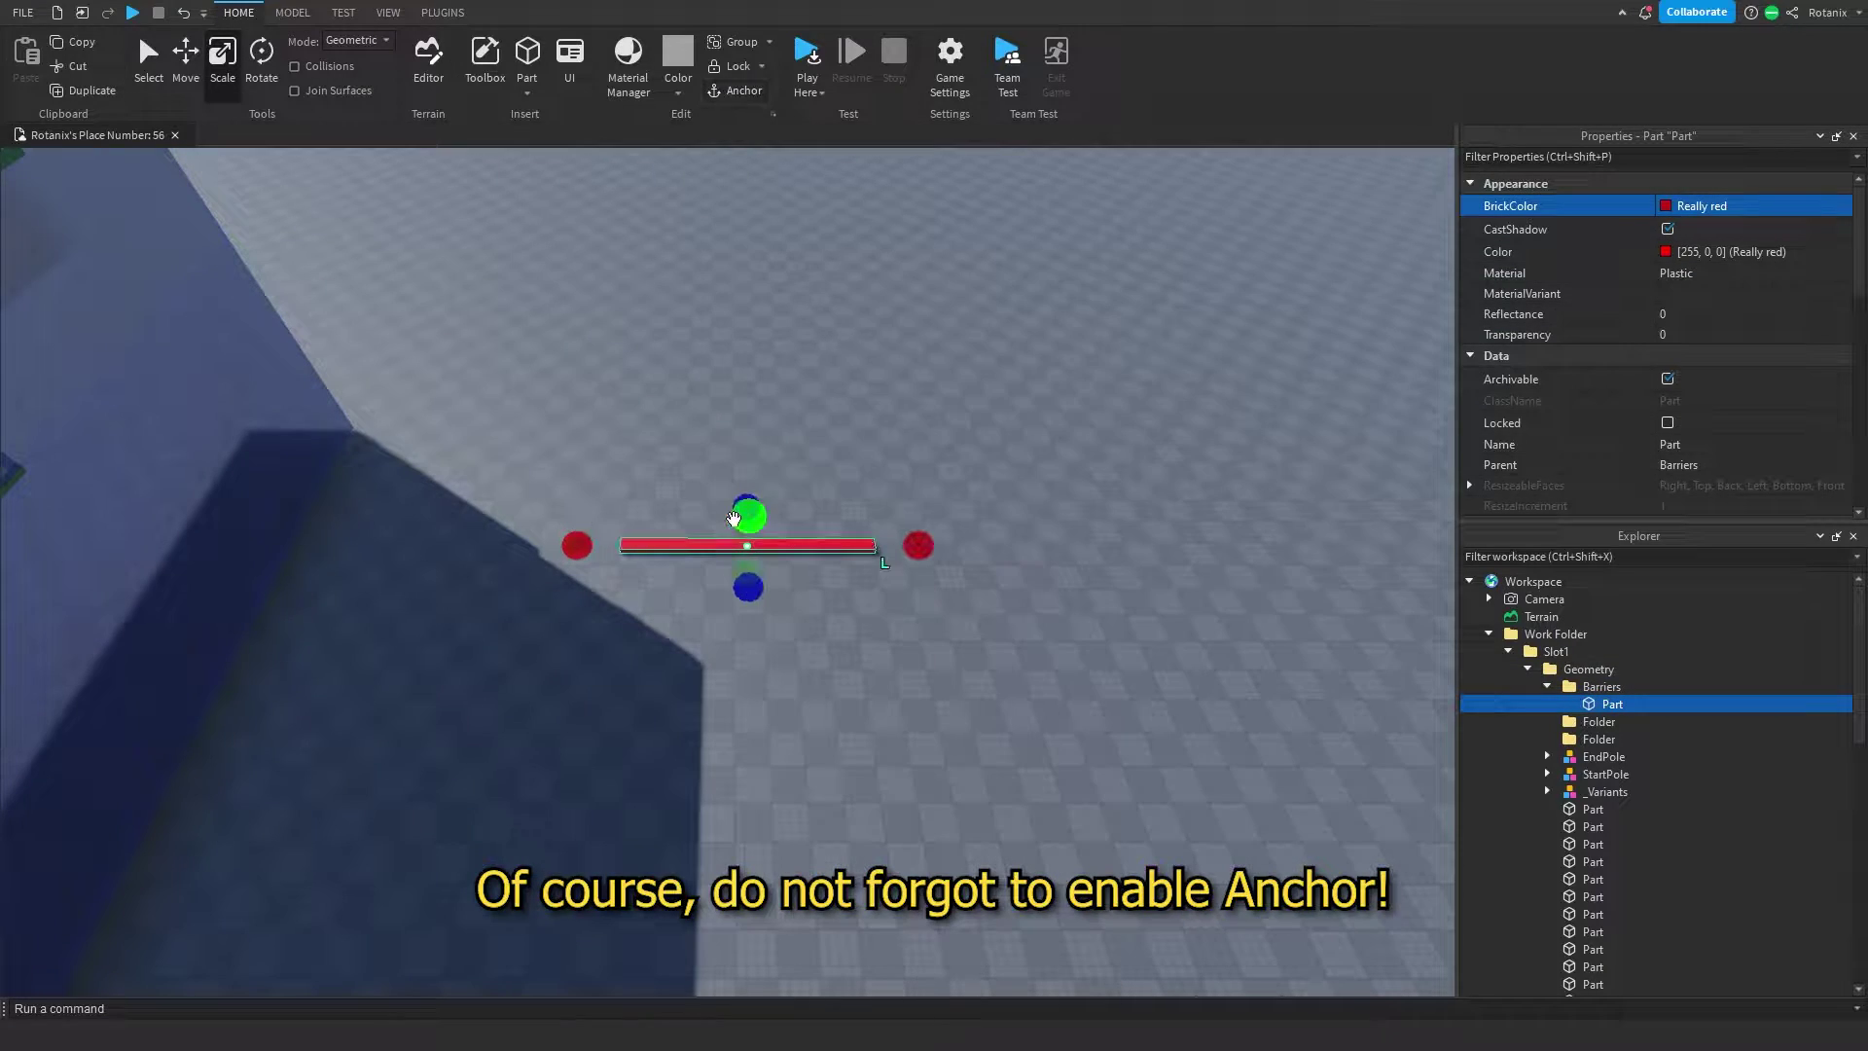
left_click_drag(733, 517, 724, 261)
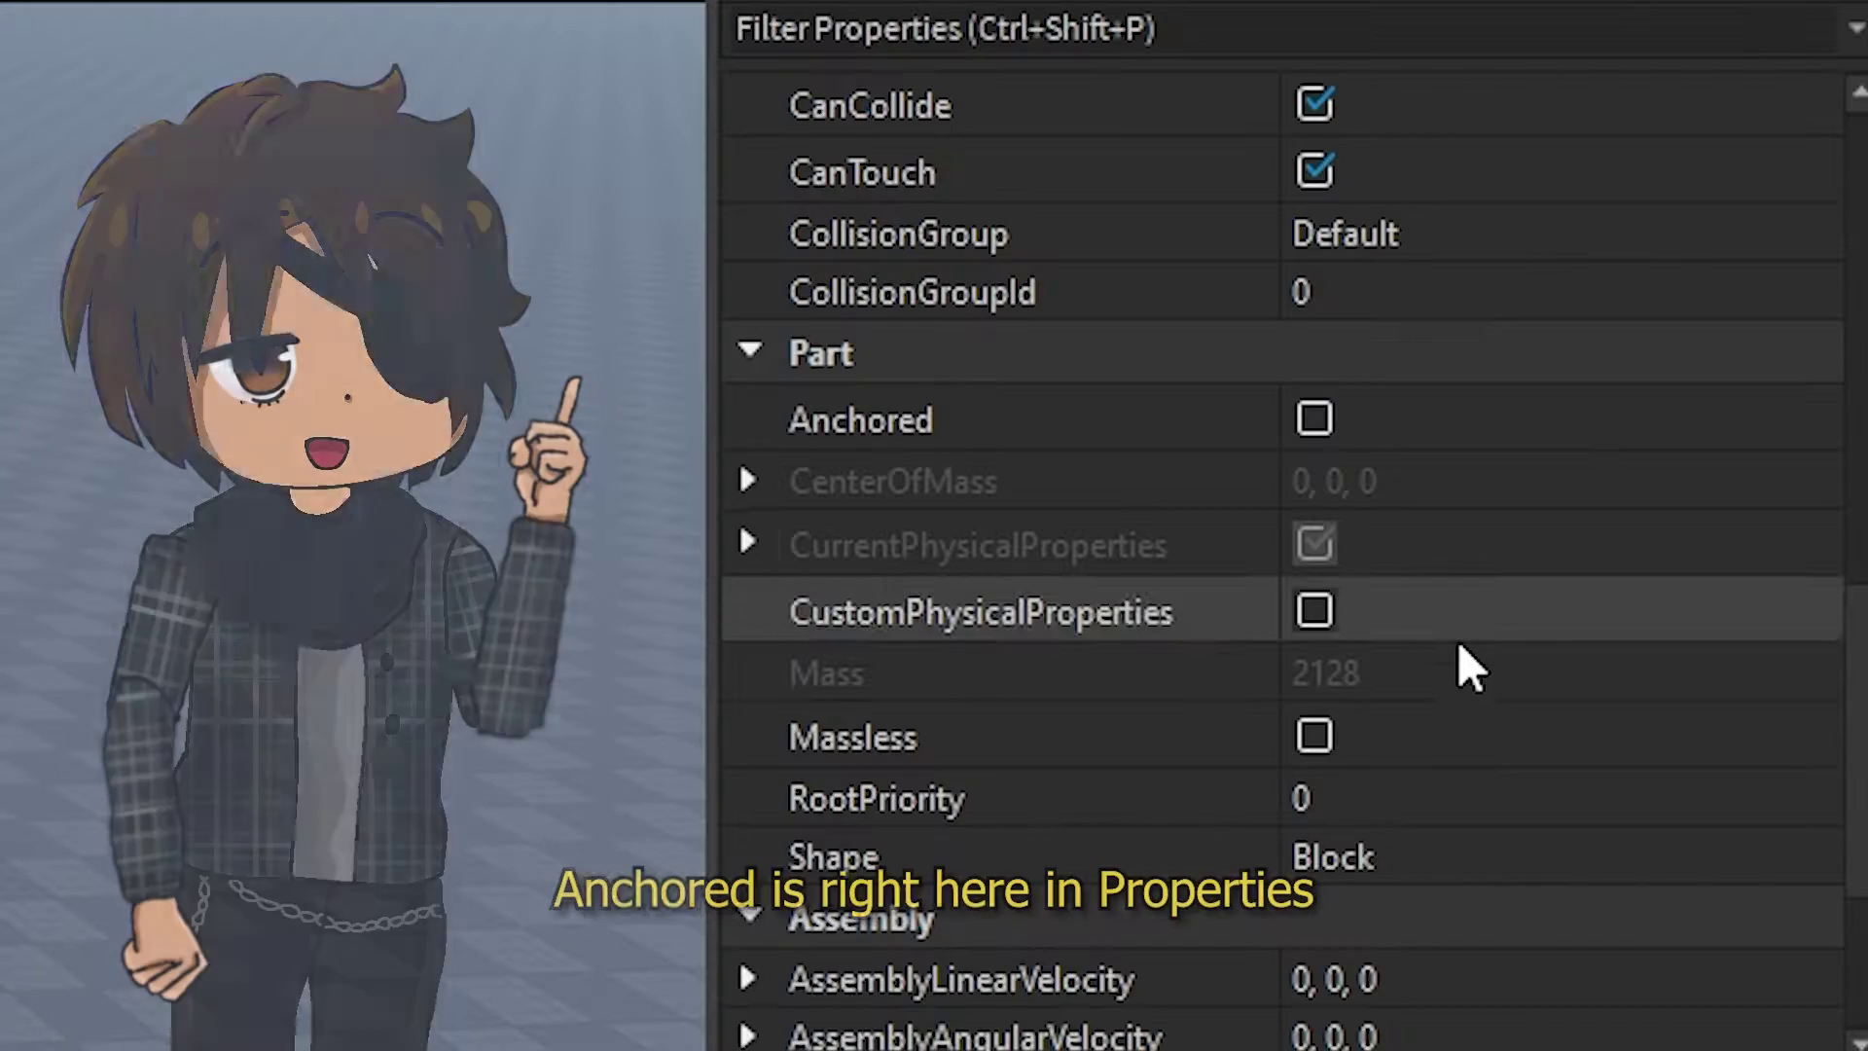
left_click(1455, 429)
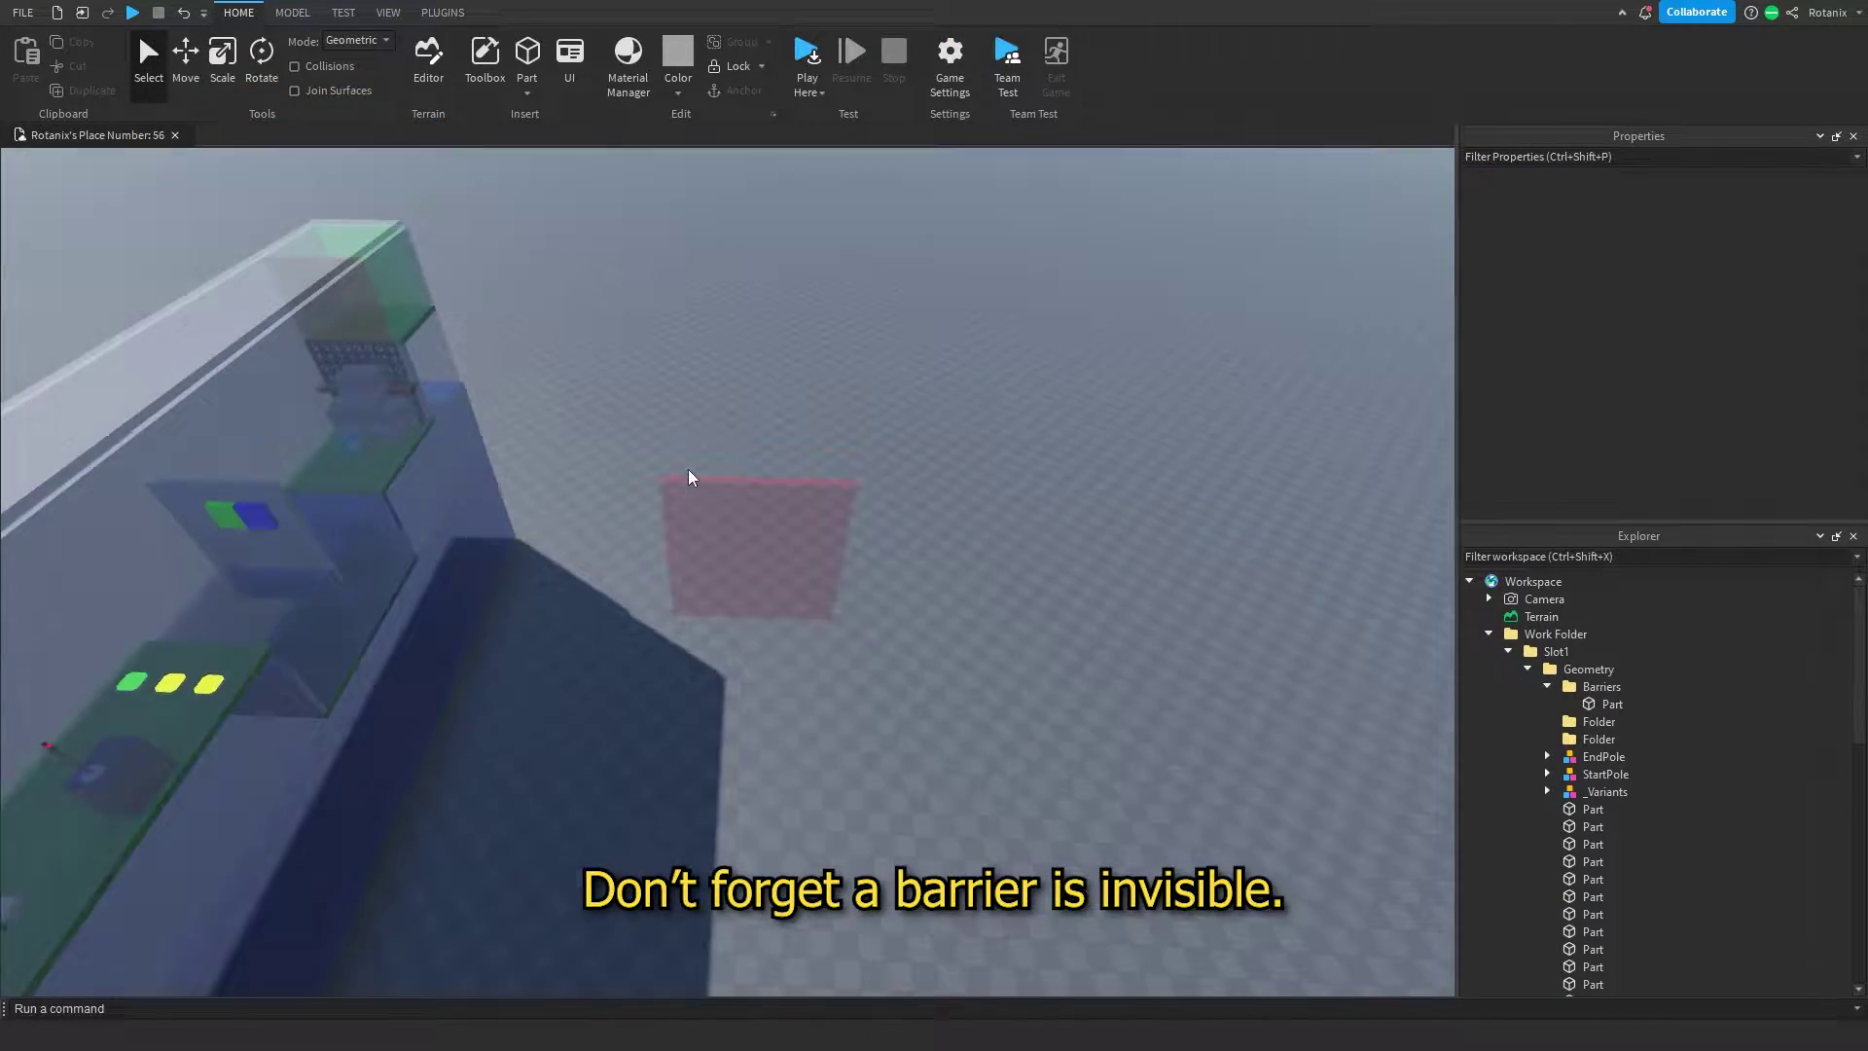
Set the barrier part's Transparency to 0.5.
left_click(1612, 703)
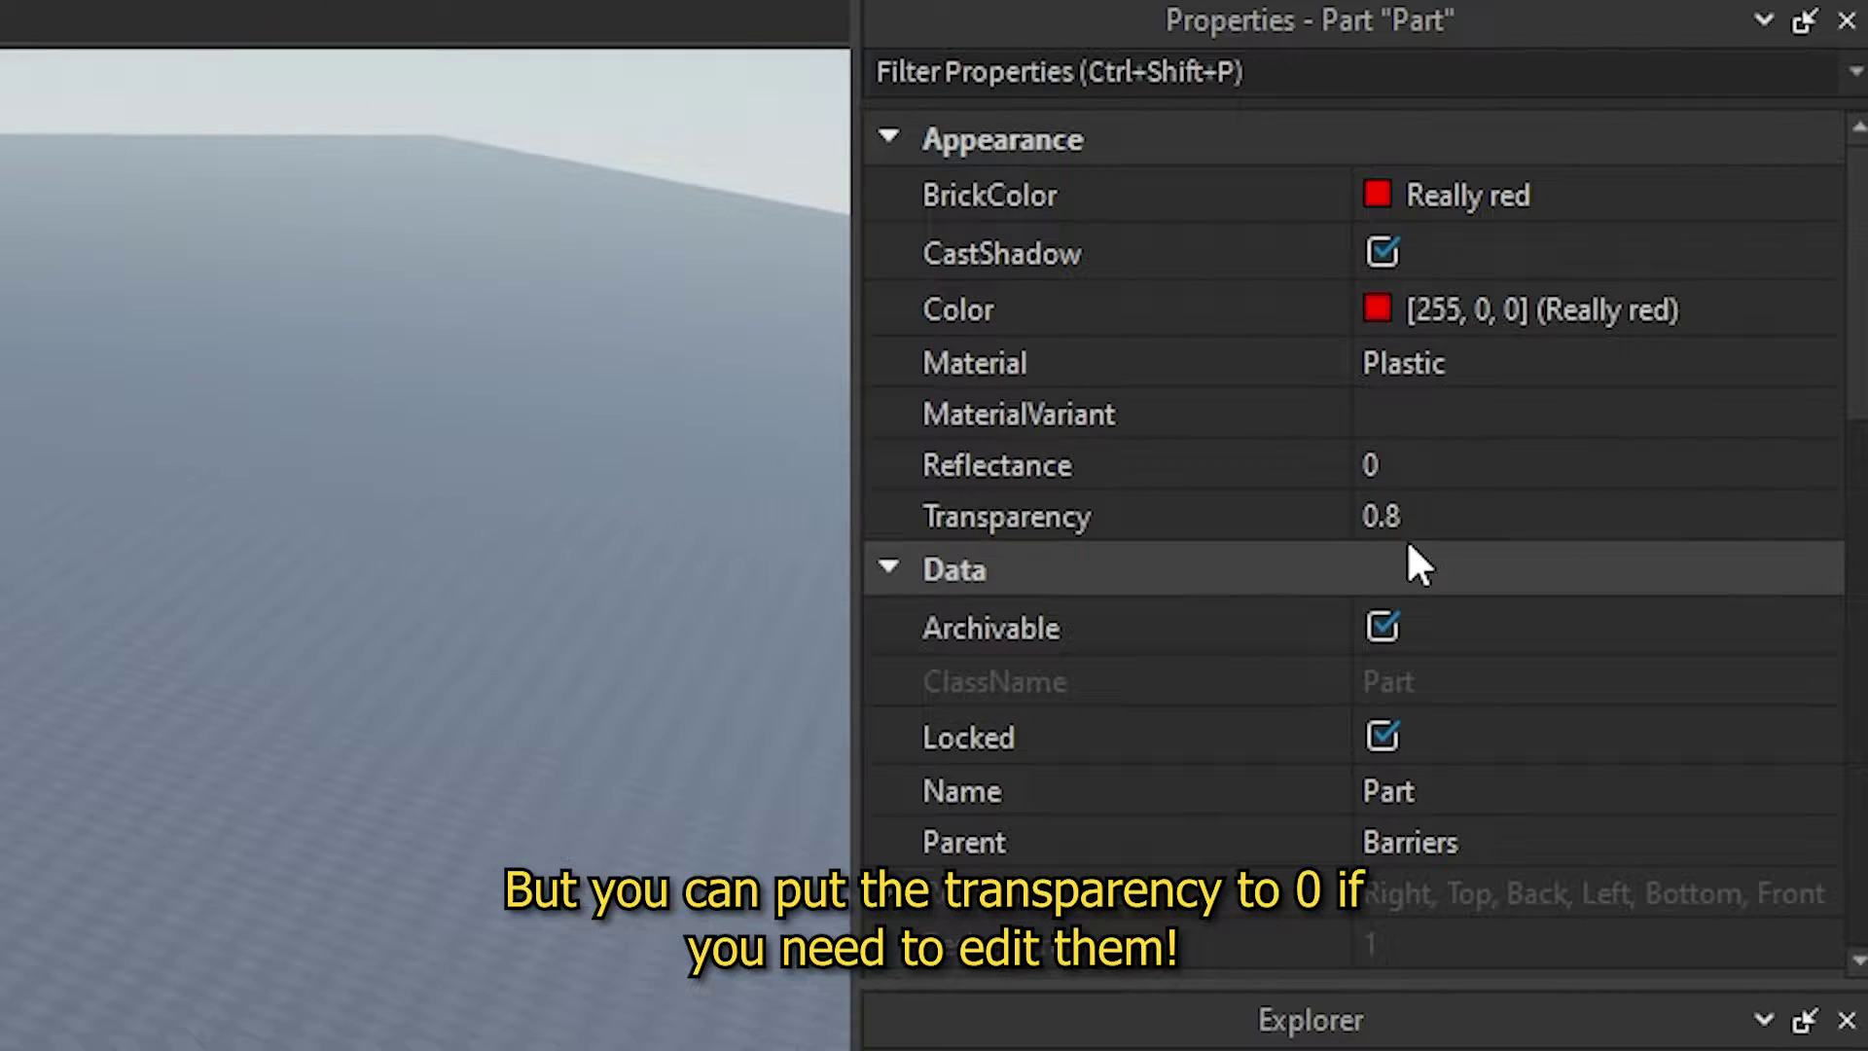
left_click(1666, 334)
type("0.5")
key("Return")
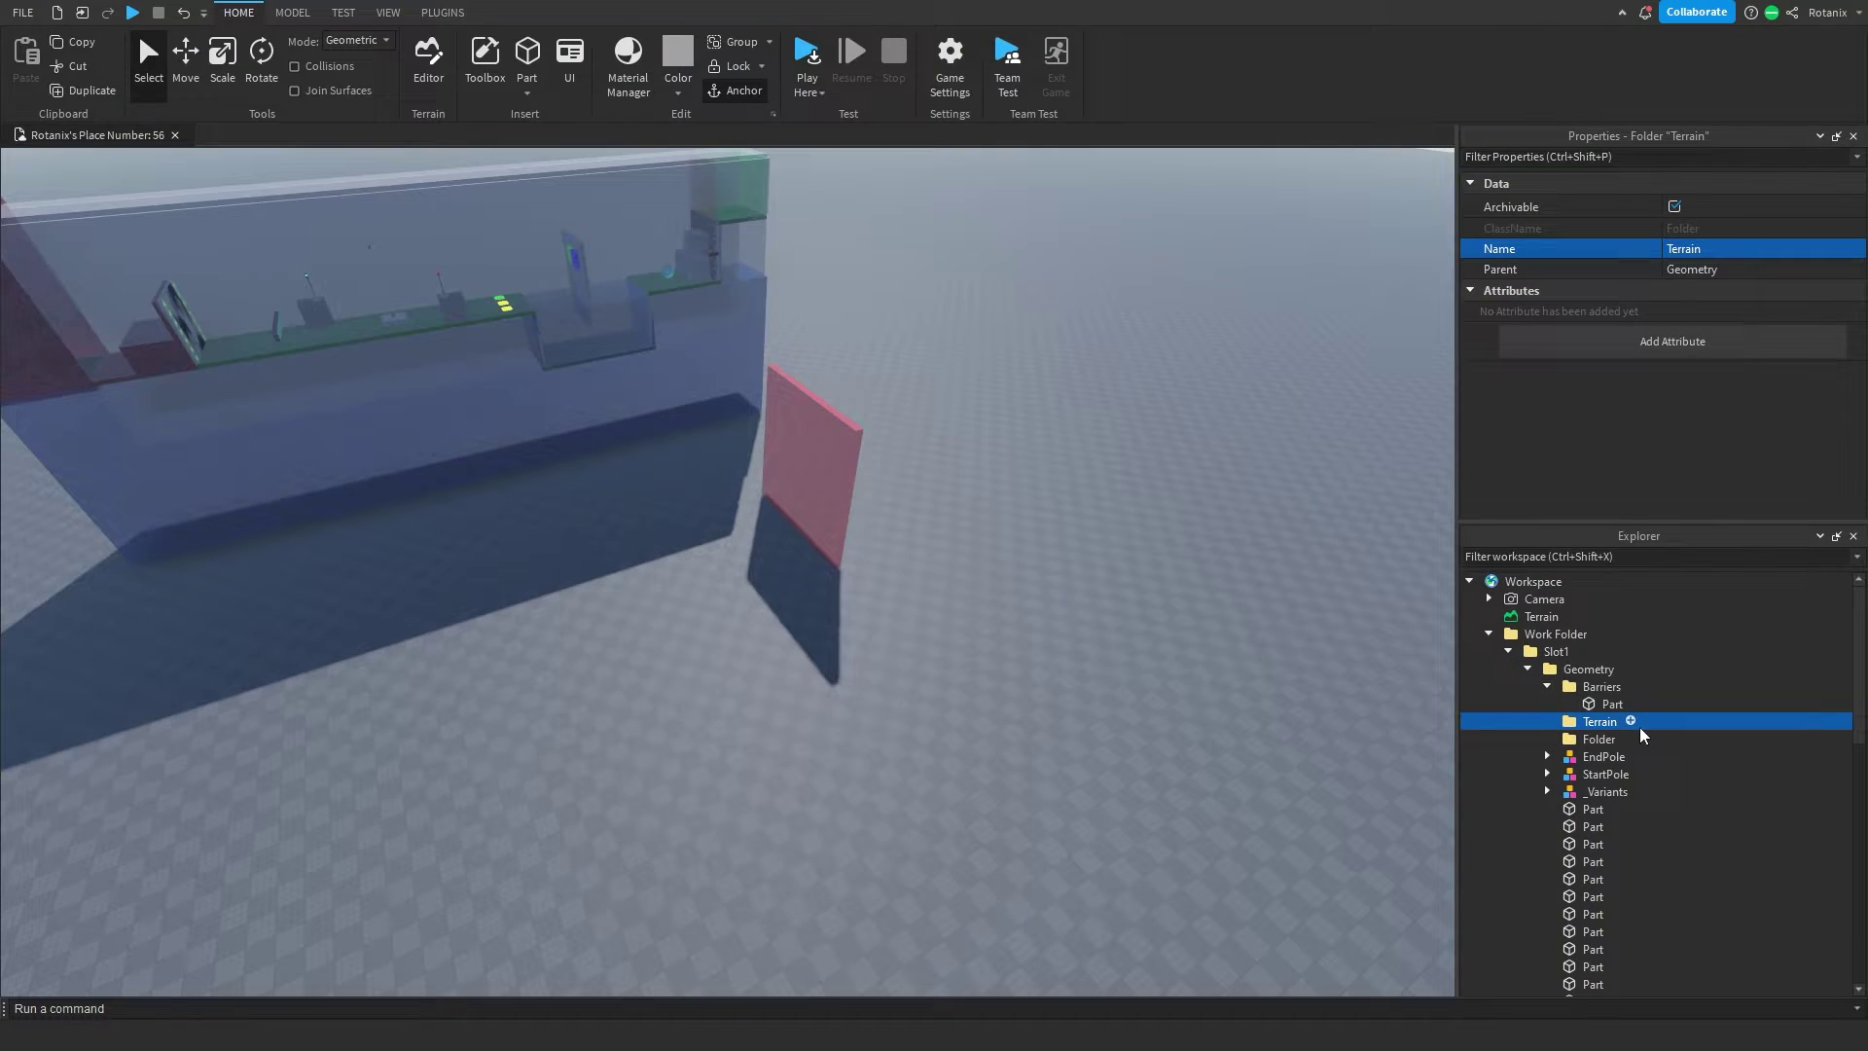
Add a part to the Terrain folder, resize it into a block, and set its material to Slate.
left_click(1634, 720)
scroll(1607, 663, "up", 5)
left_click(1539, 316)
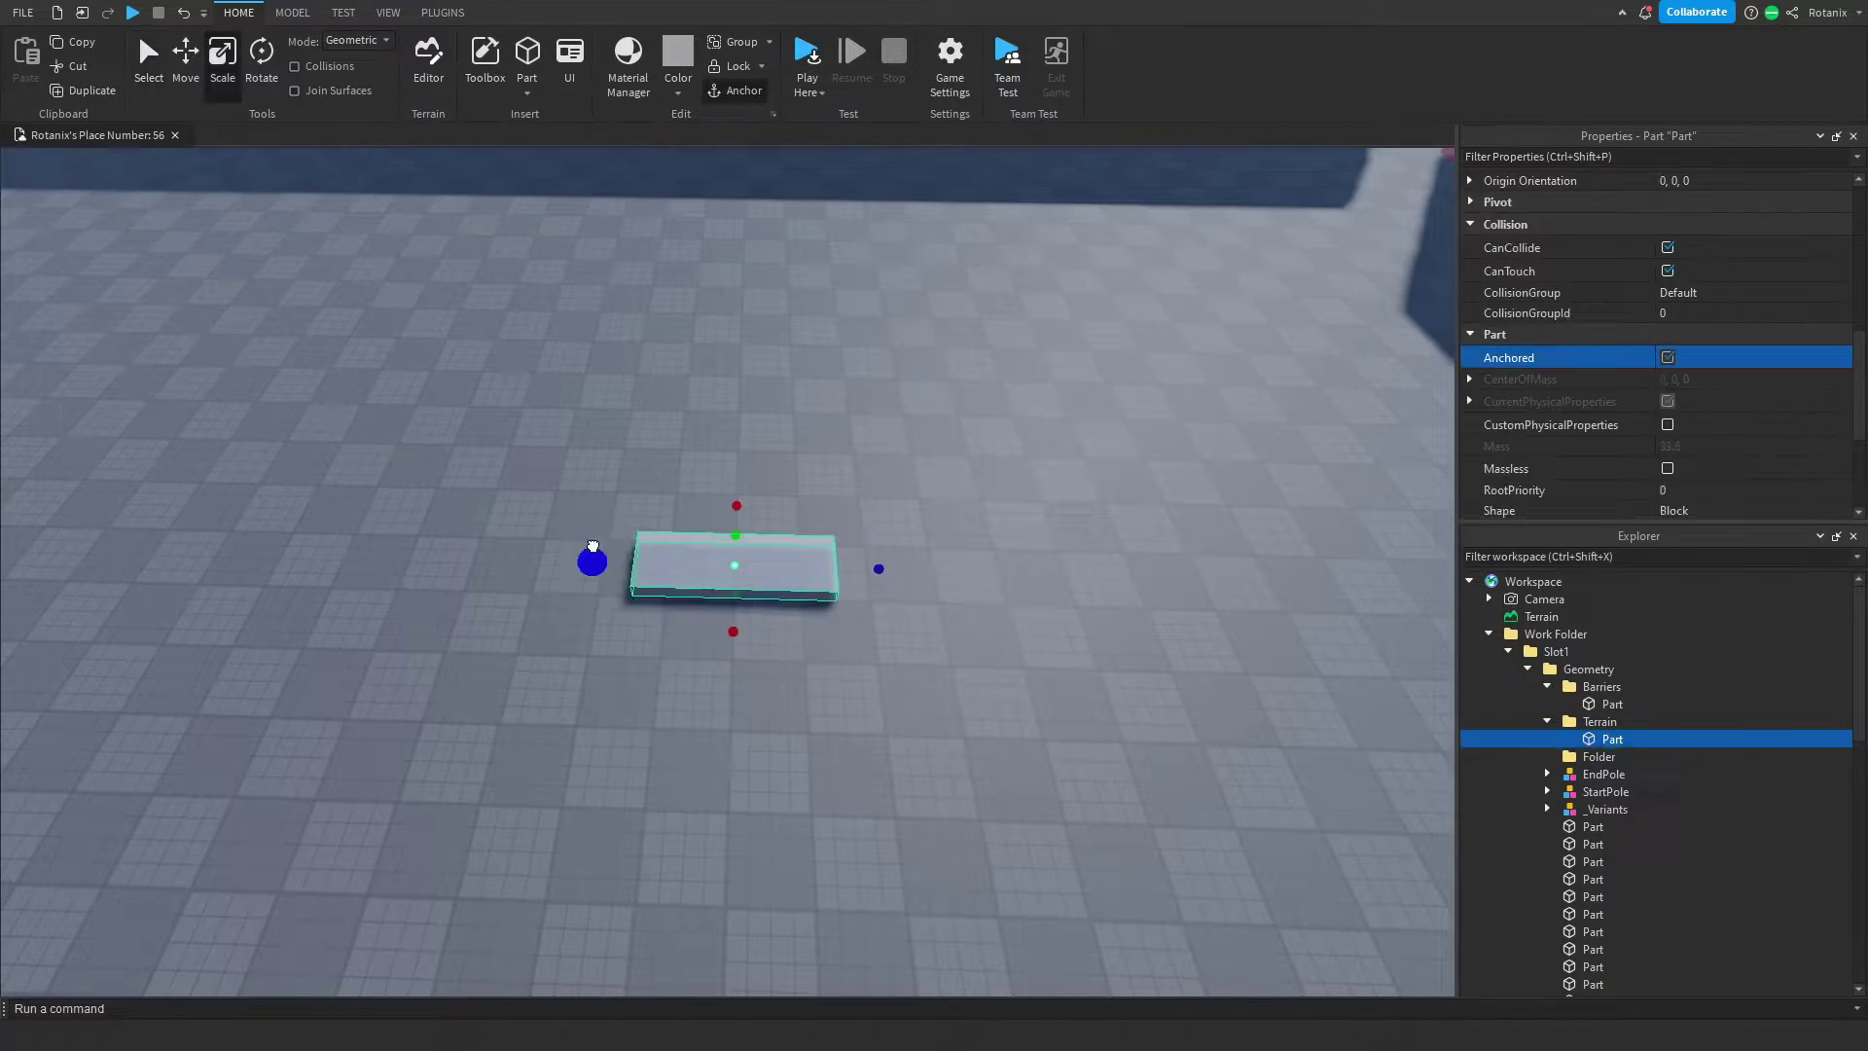
key("ctrl+3")
left_click_drag(747, 621, 750, 763)
left_click_drag(895, 569, 951, 571)
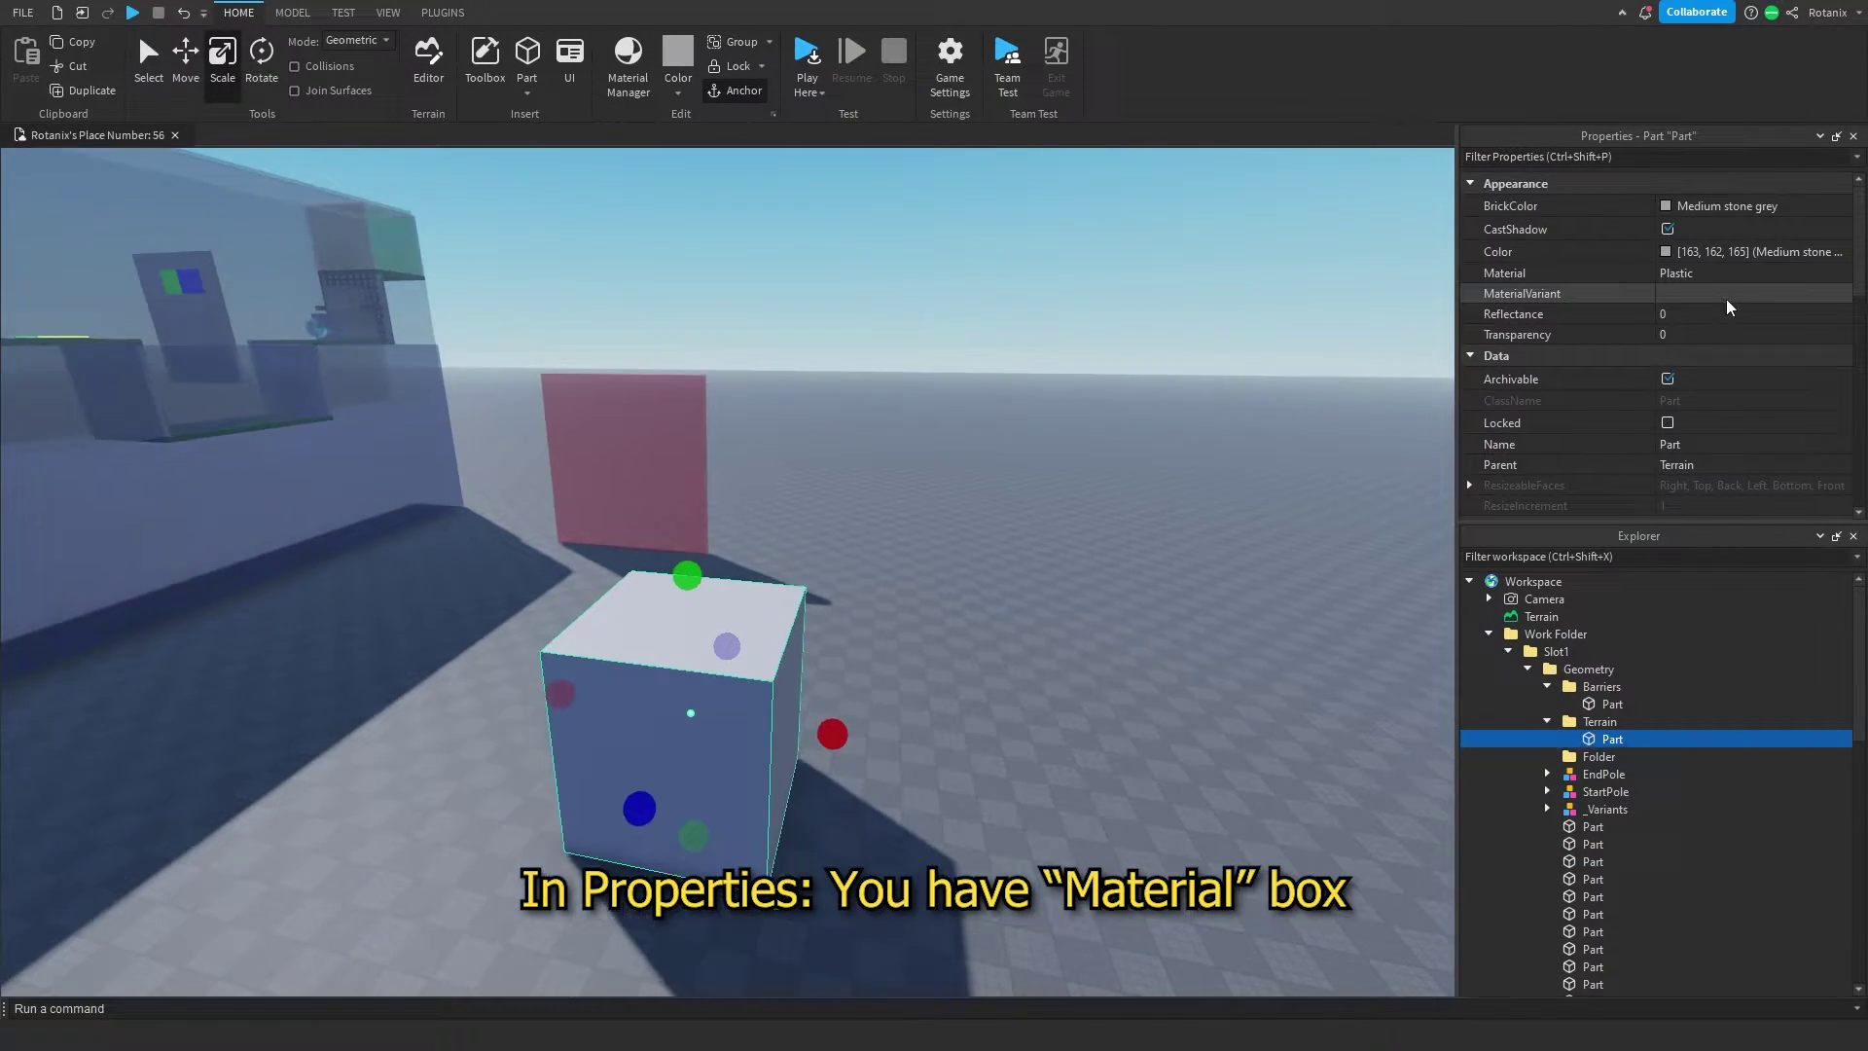
left_click(1700, 275)
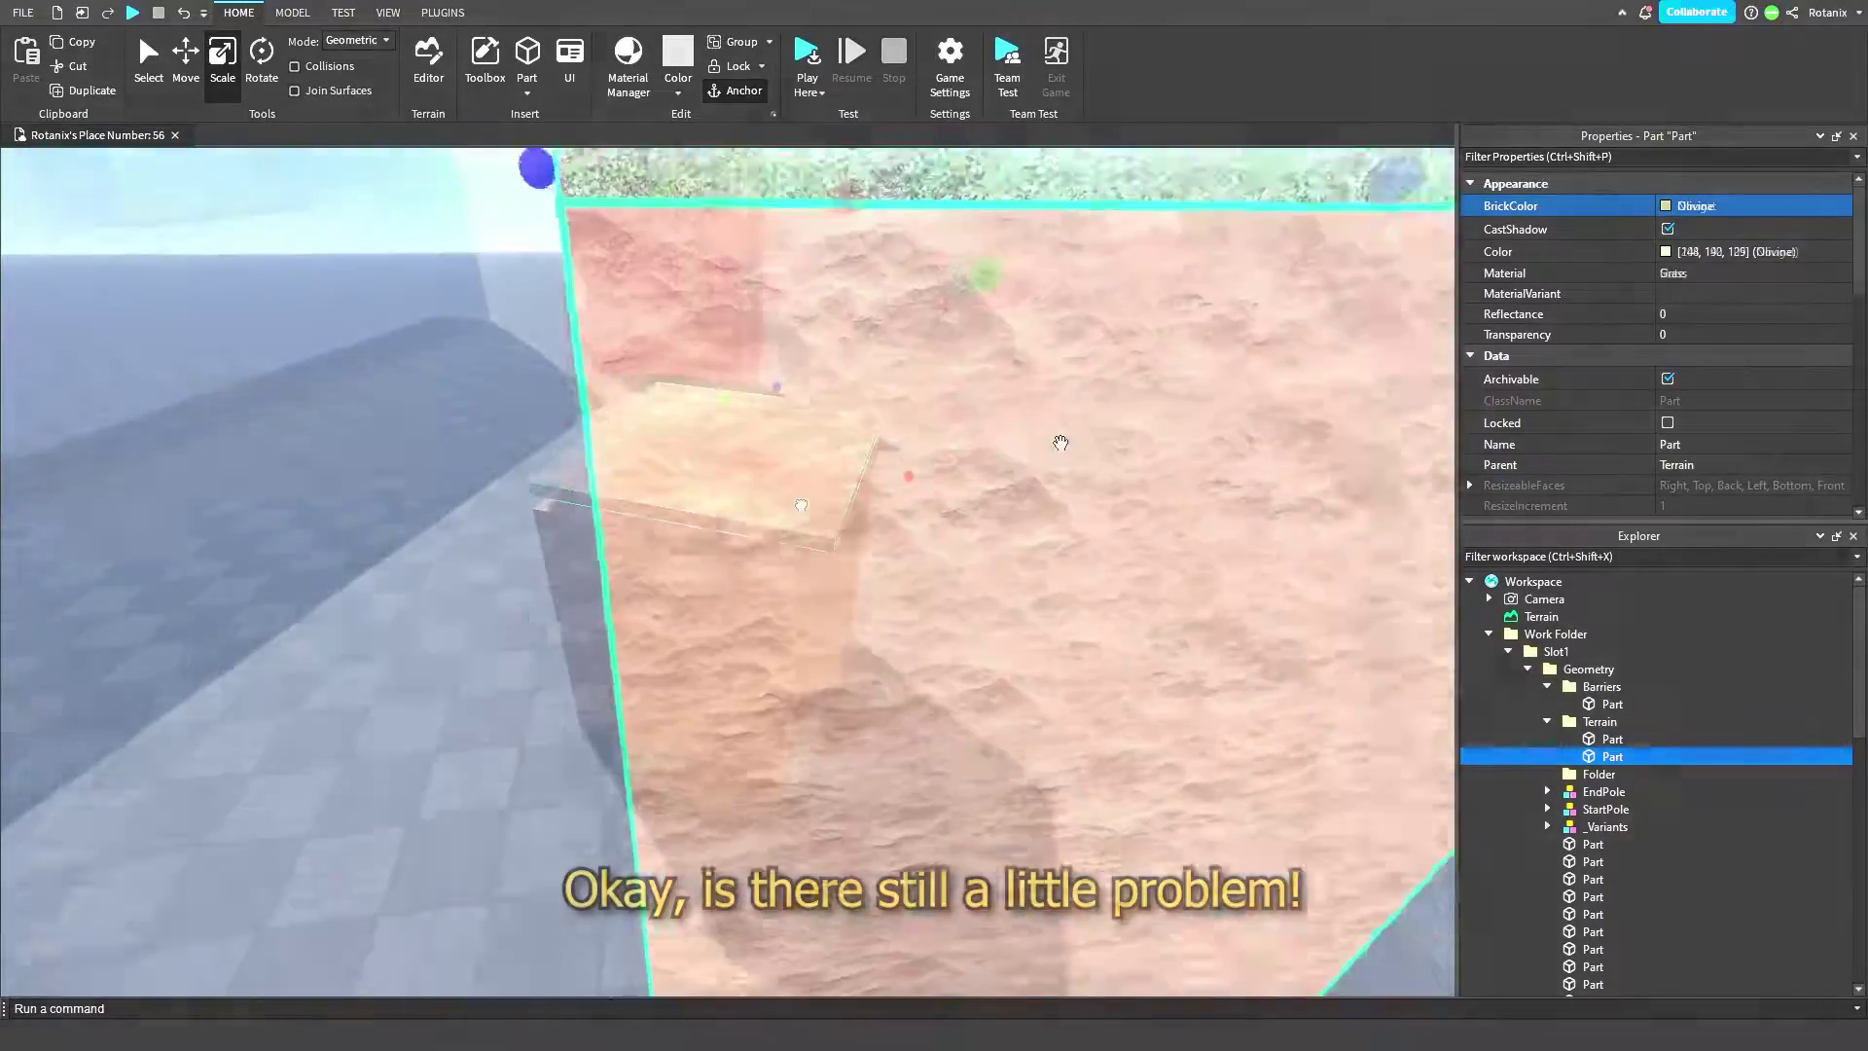
Uncheck Use2022Materials on MaterialService so the grass block uses the older textures.
left_click(1093, 392)
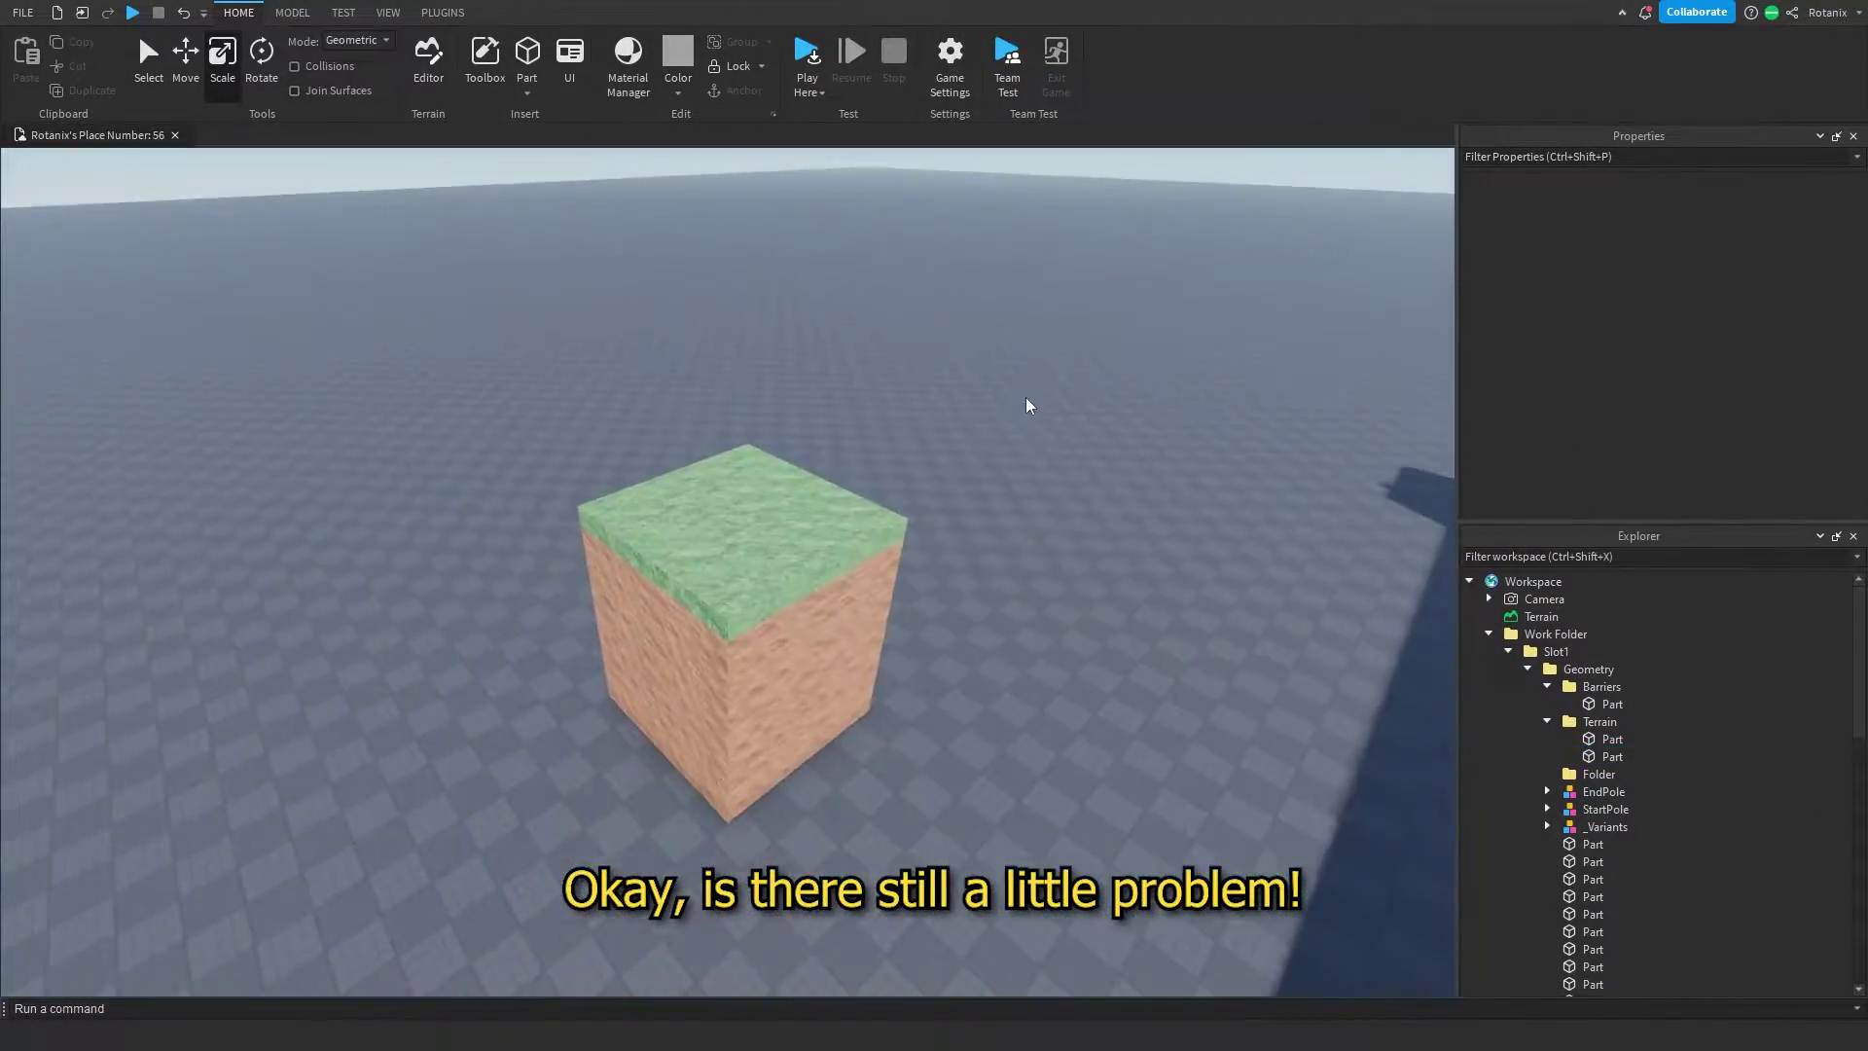
scroll(1021, 404, "up", 5)
left_click(874, 688)
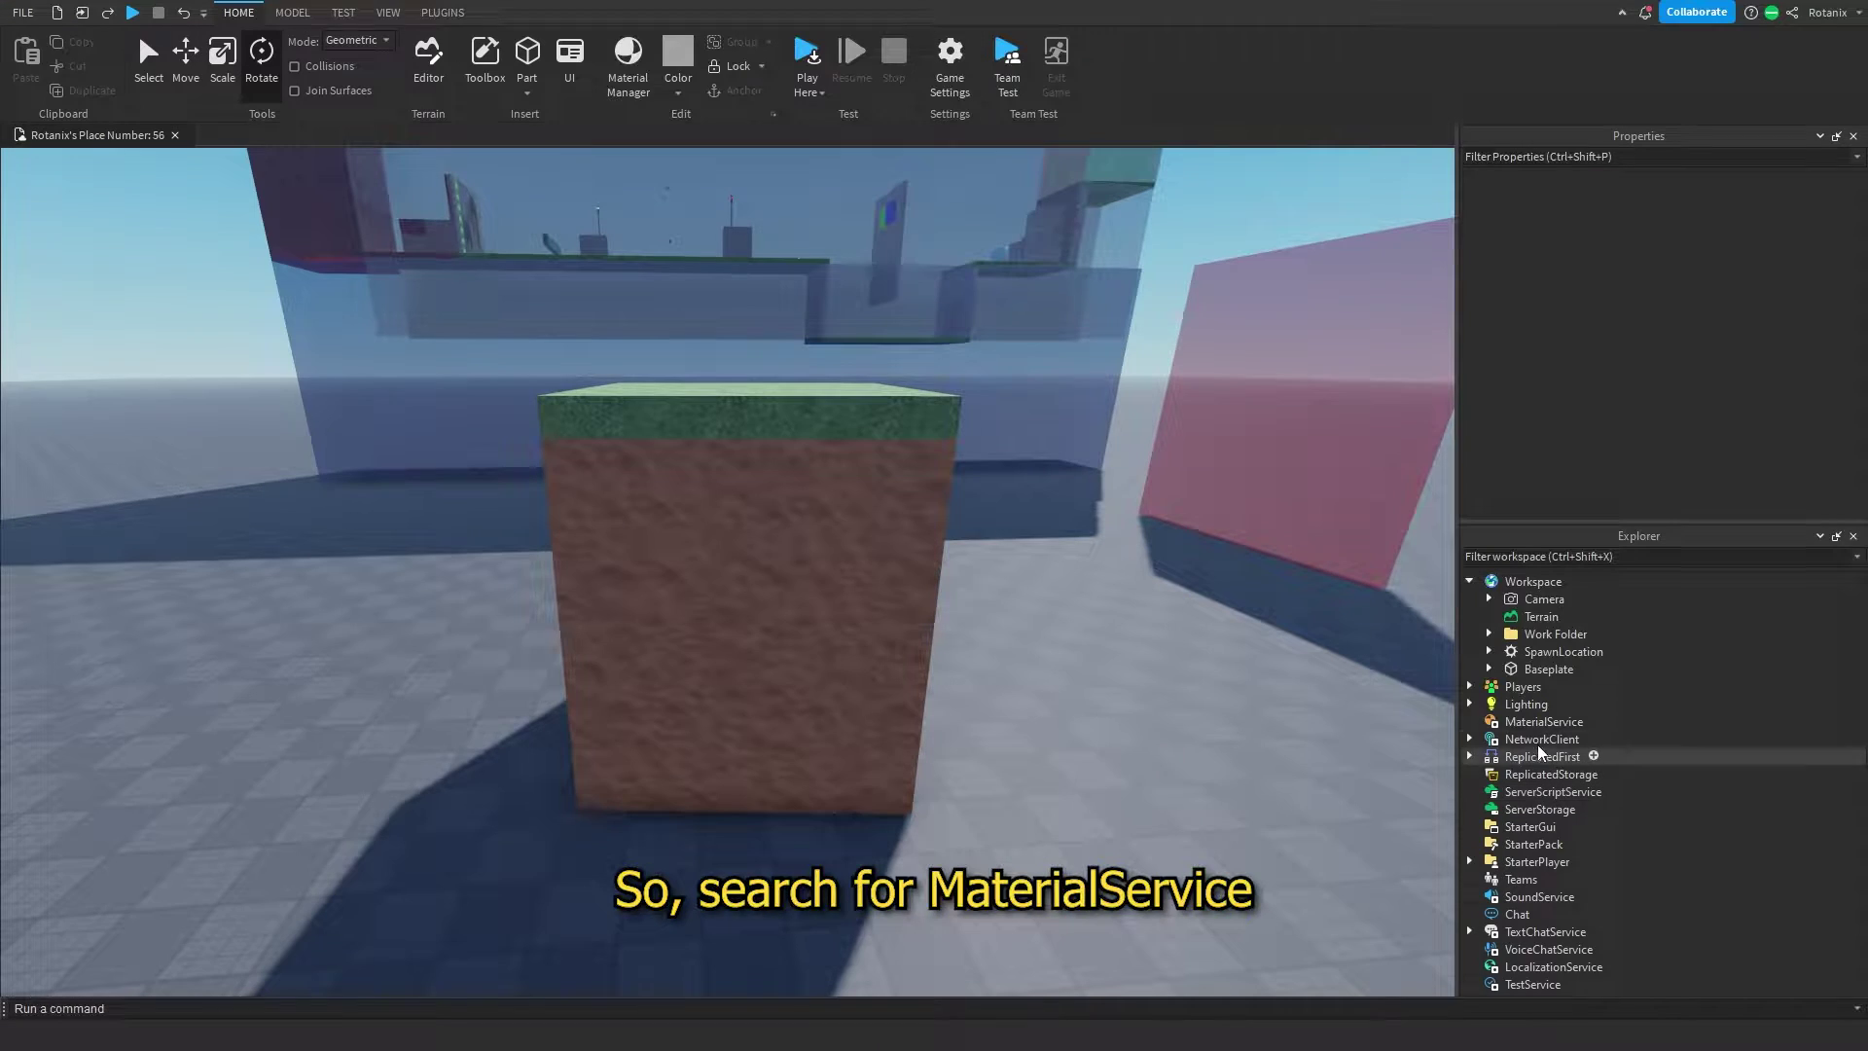
left_click(1537, 725)
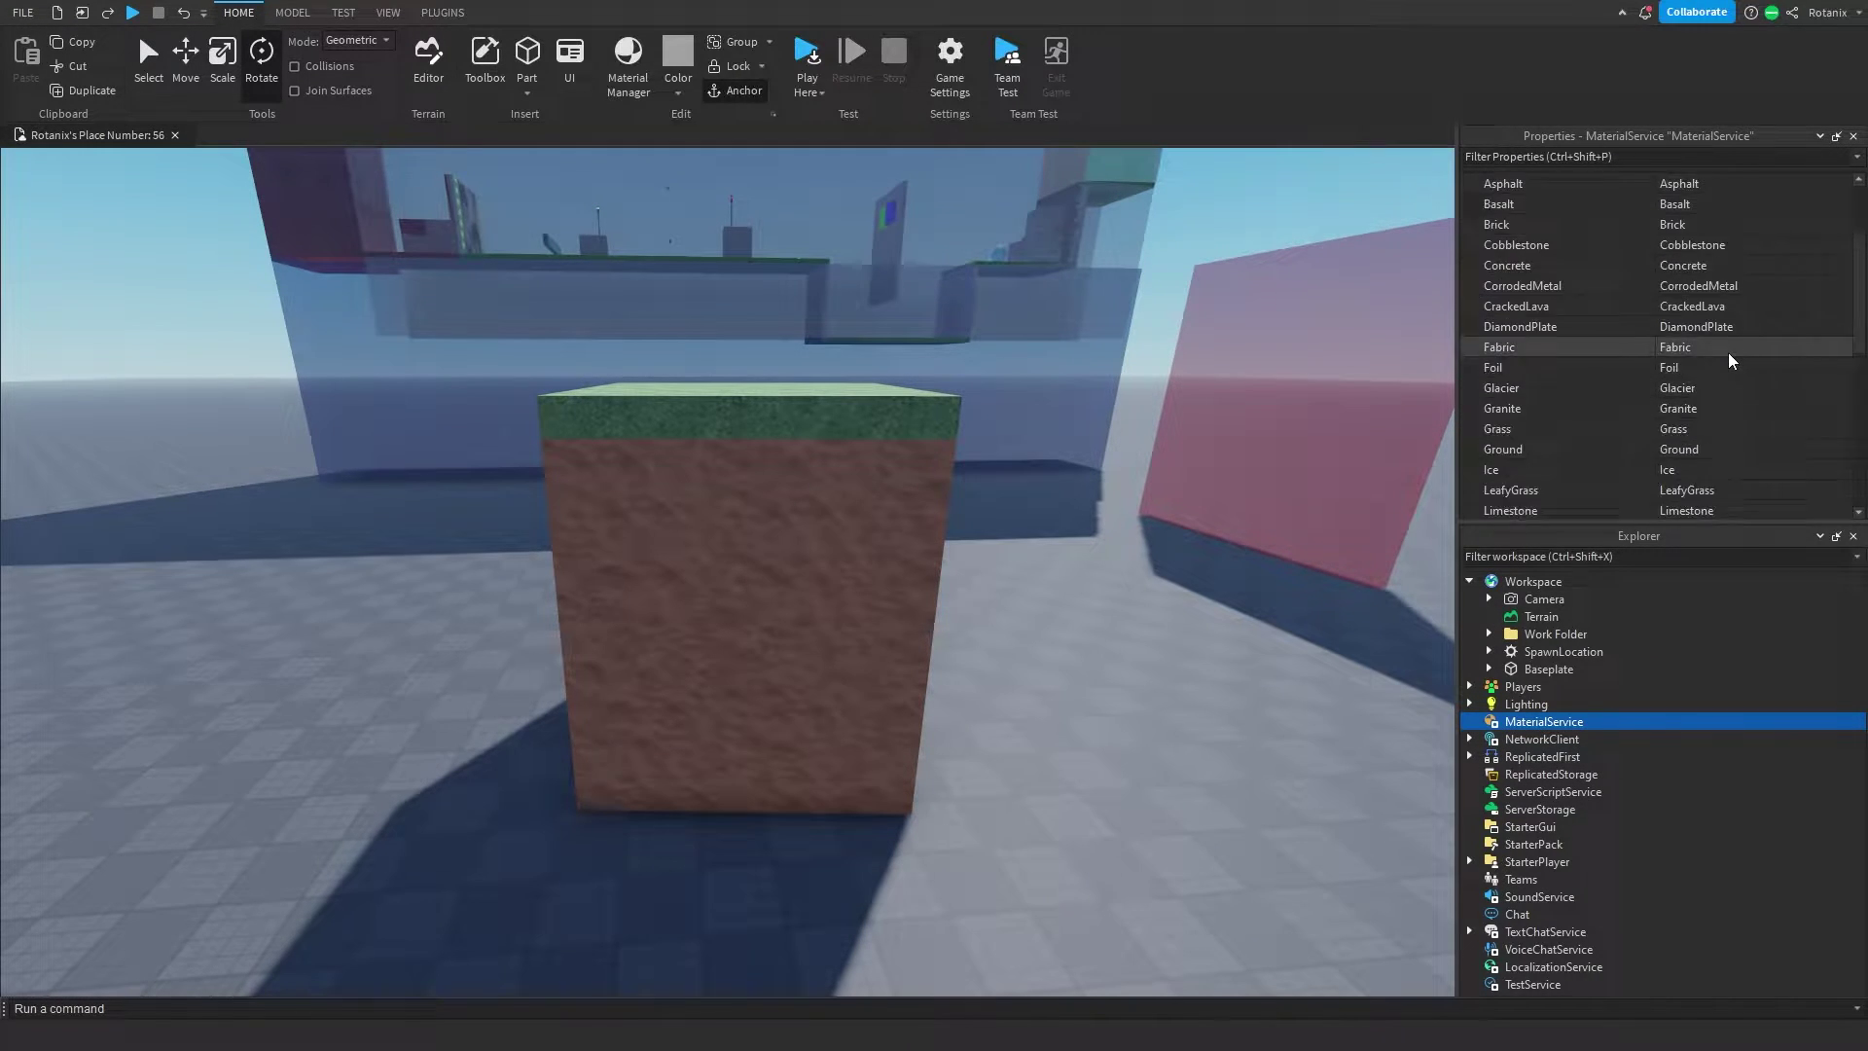
scroll(1730, 361, "down", 4)
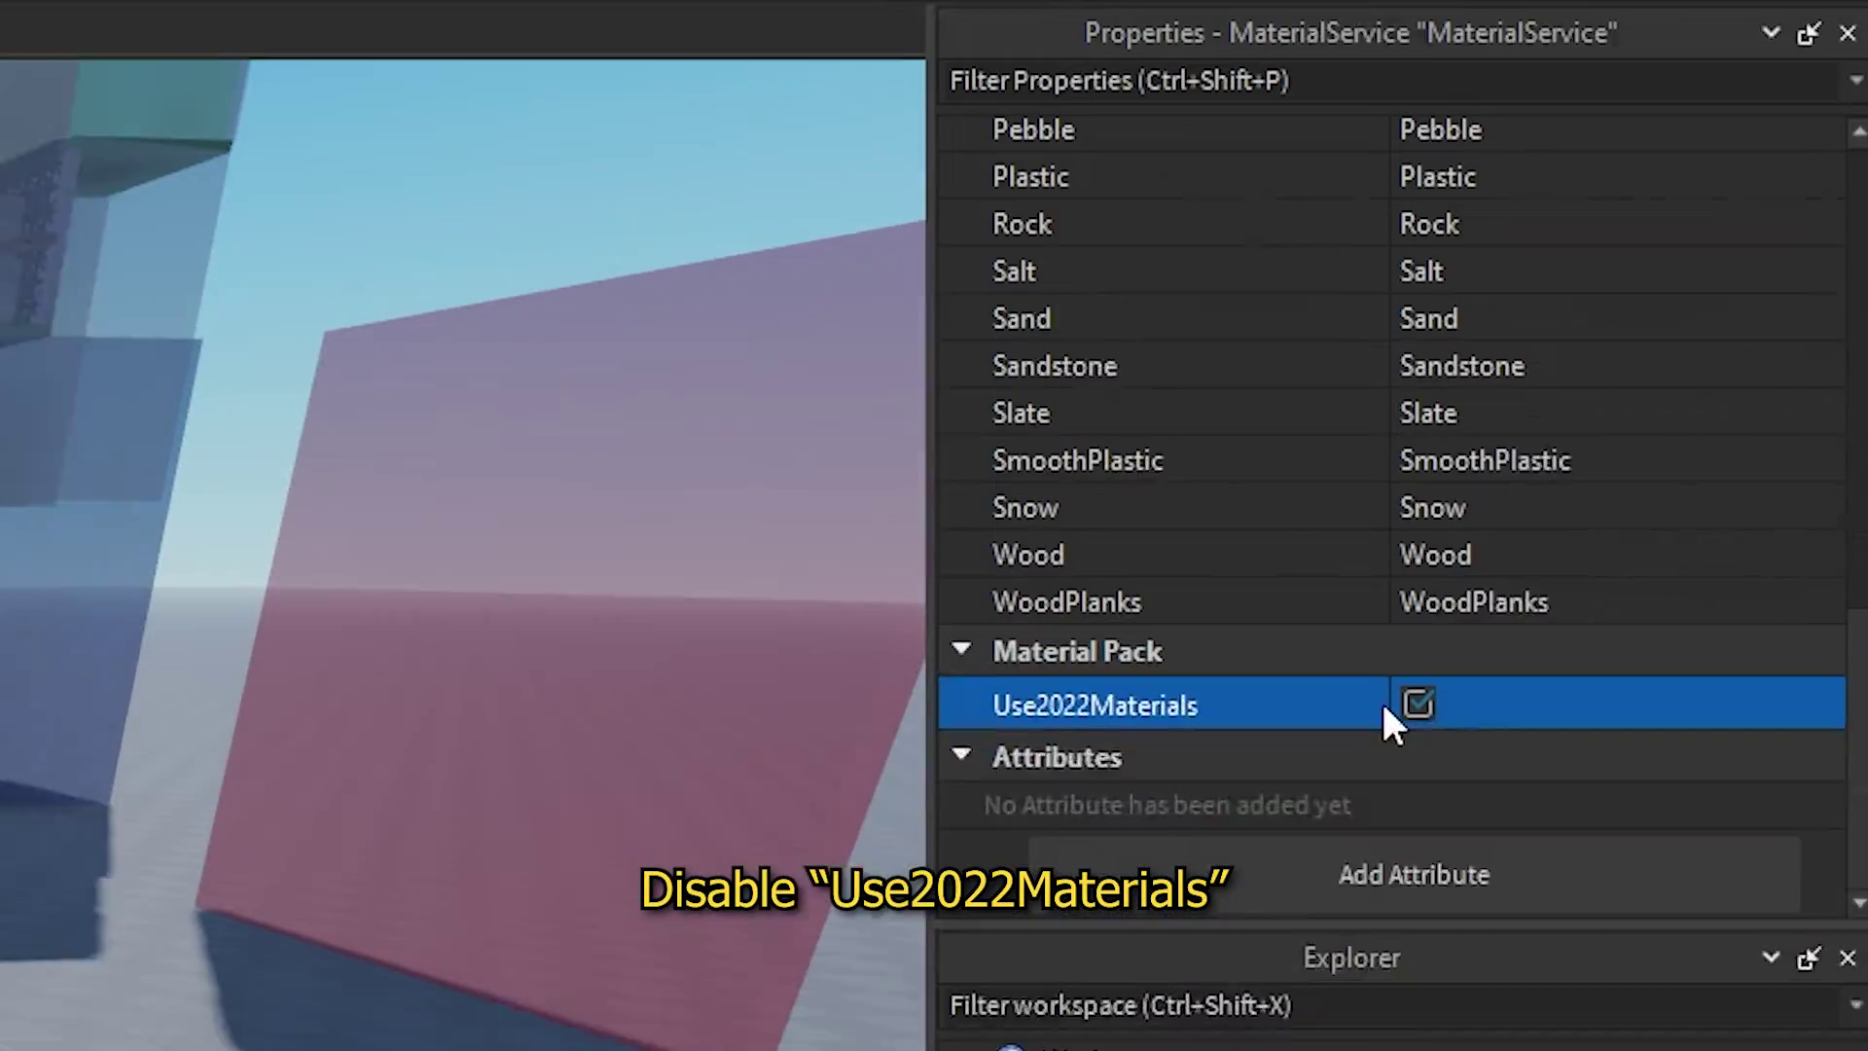
left_click(1667, 426)
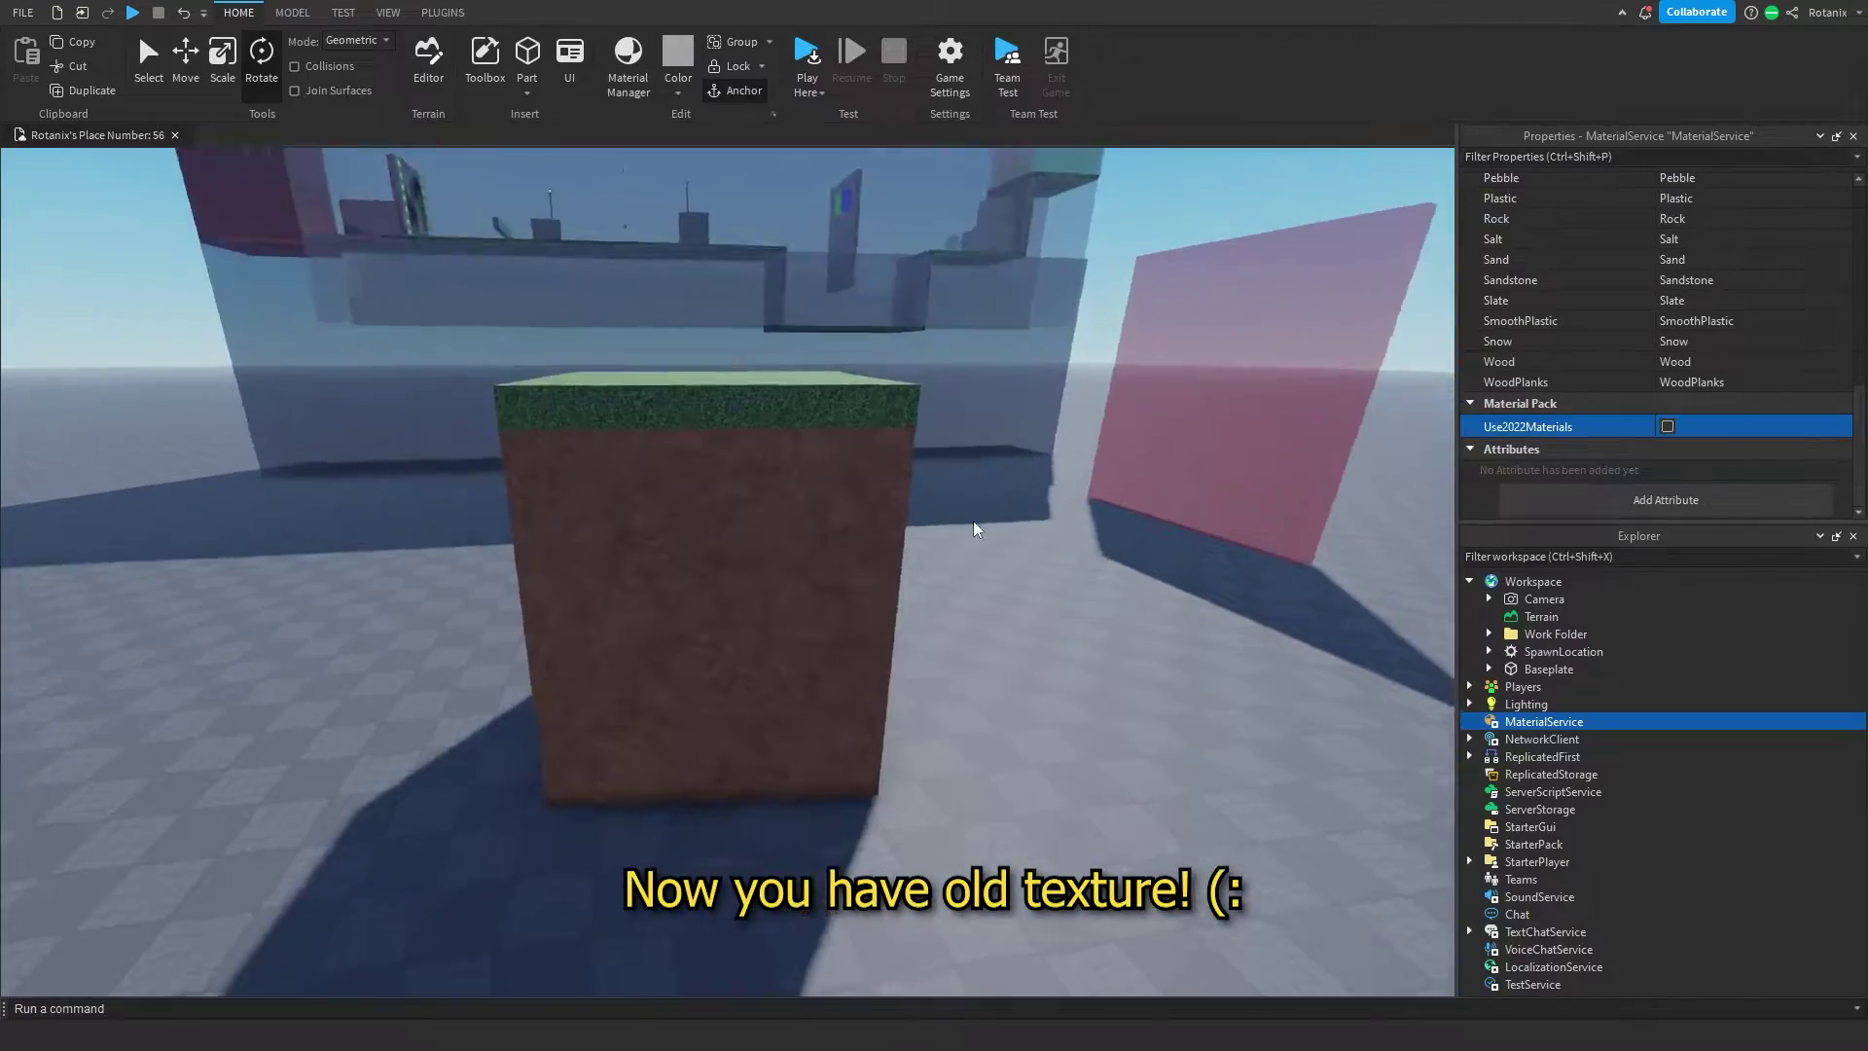
right_click_drag(977, 529, 976, 525)
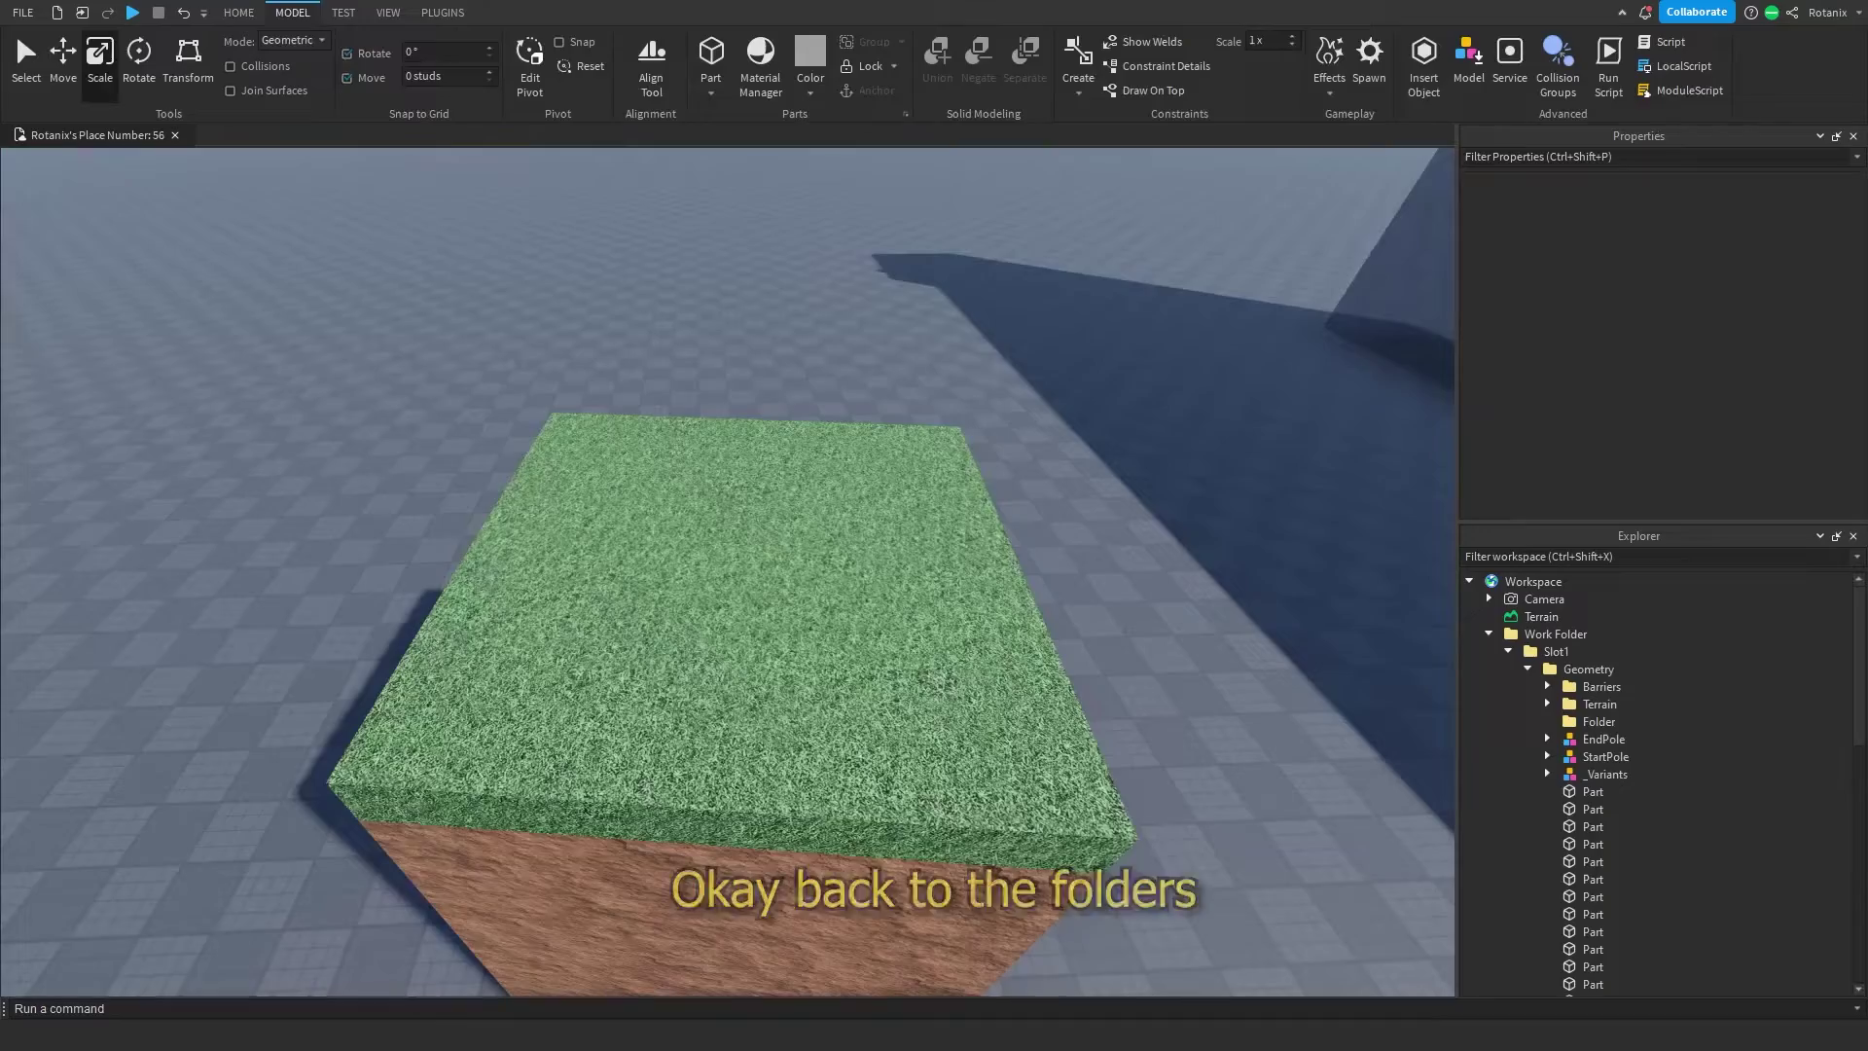
In the Details folder, add thin flat grass-patch parts with CanCollide turned off.
scroll(1034, 392, "up", 3)
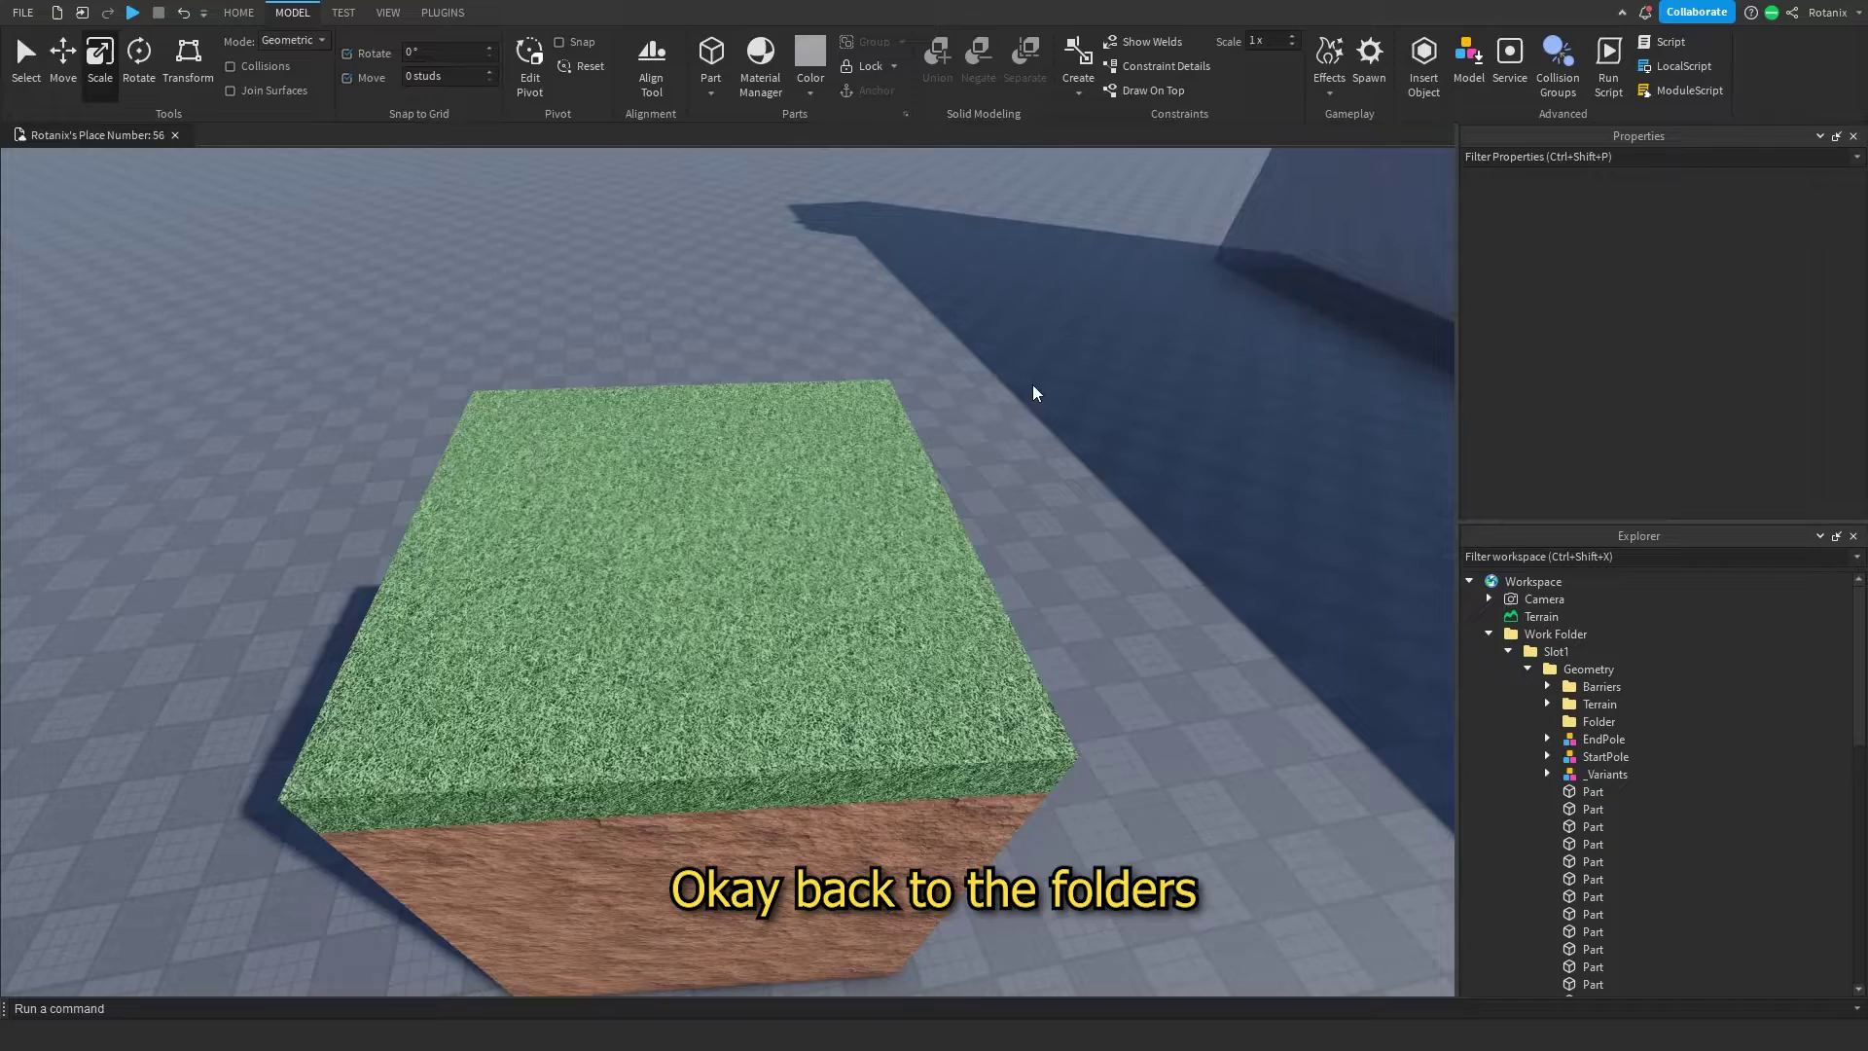
left_click(1603, 720)
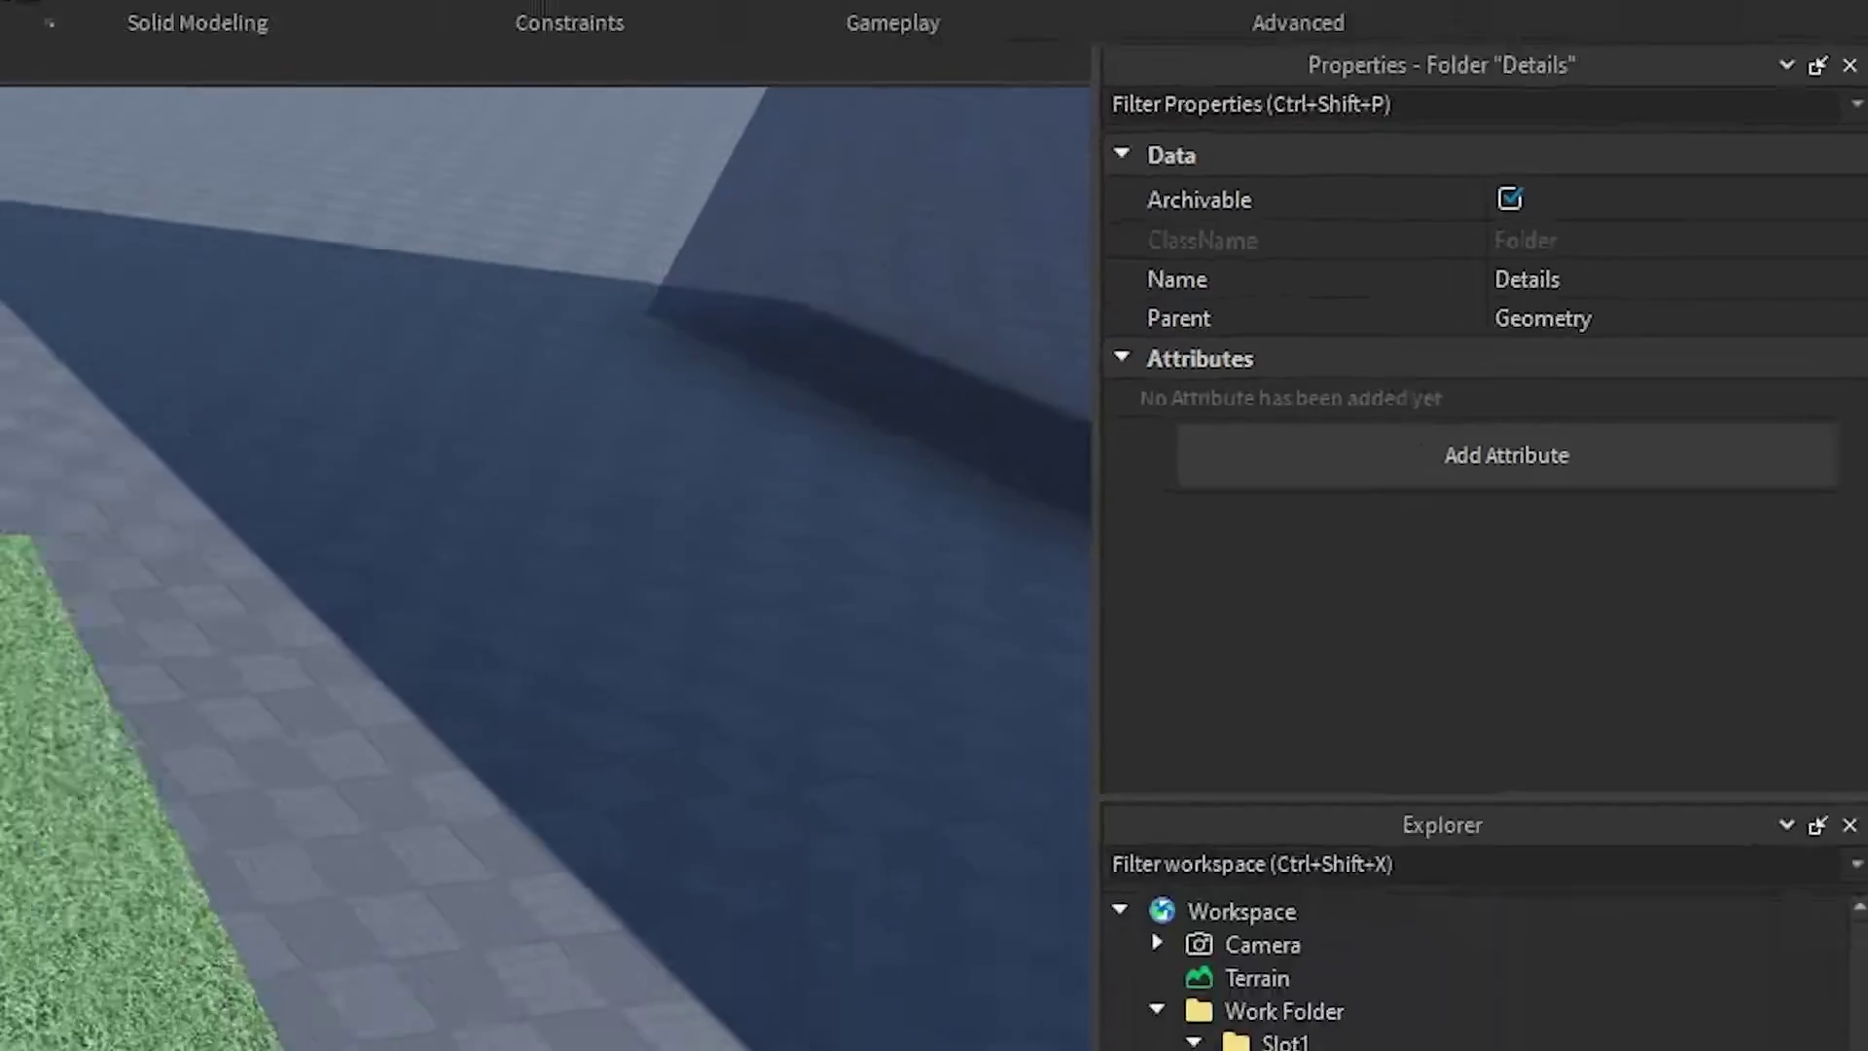
left_click(1630, 721)
type("p")
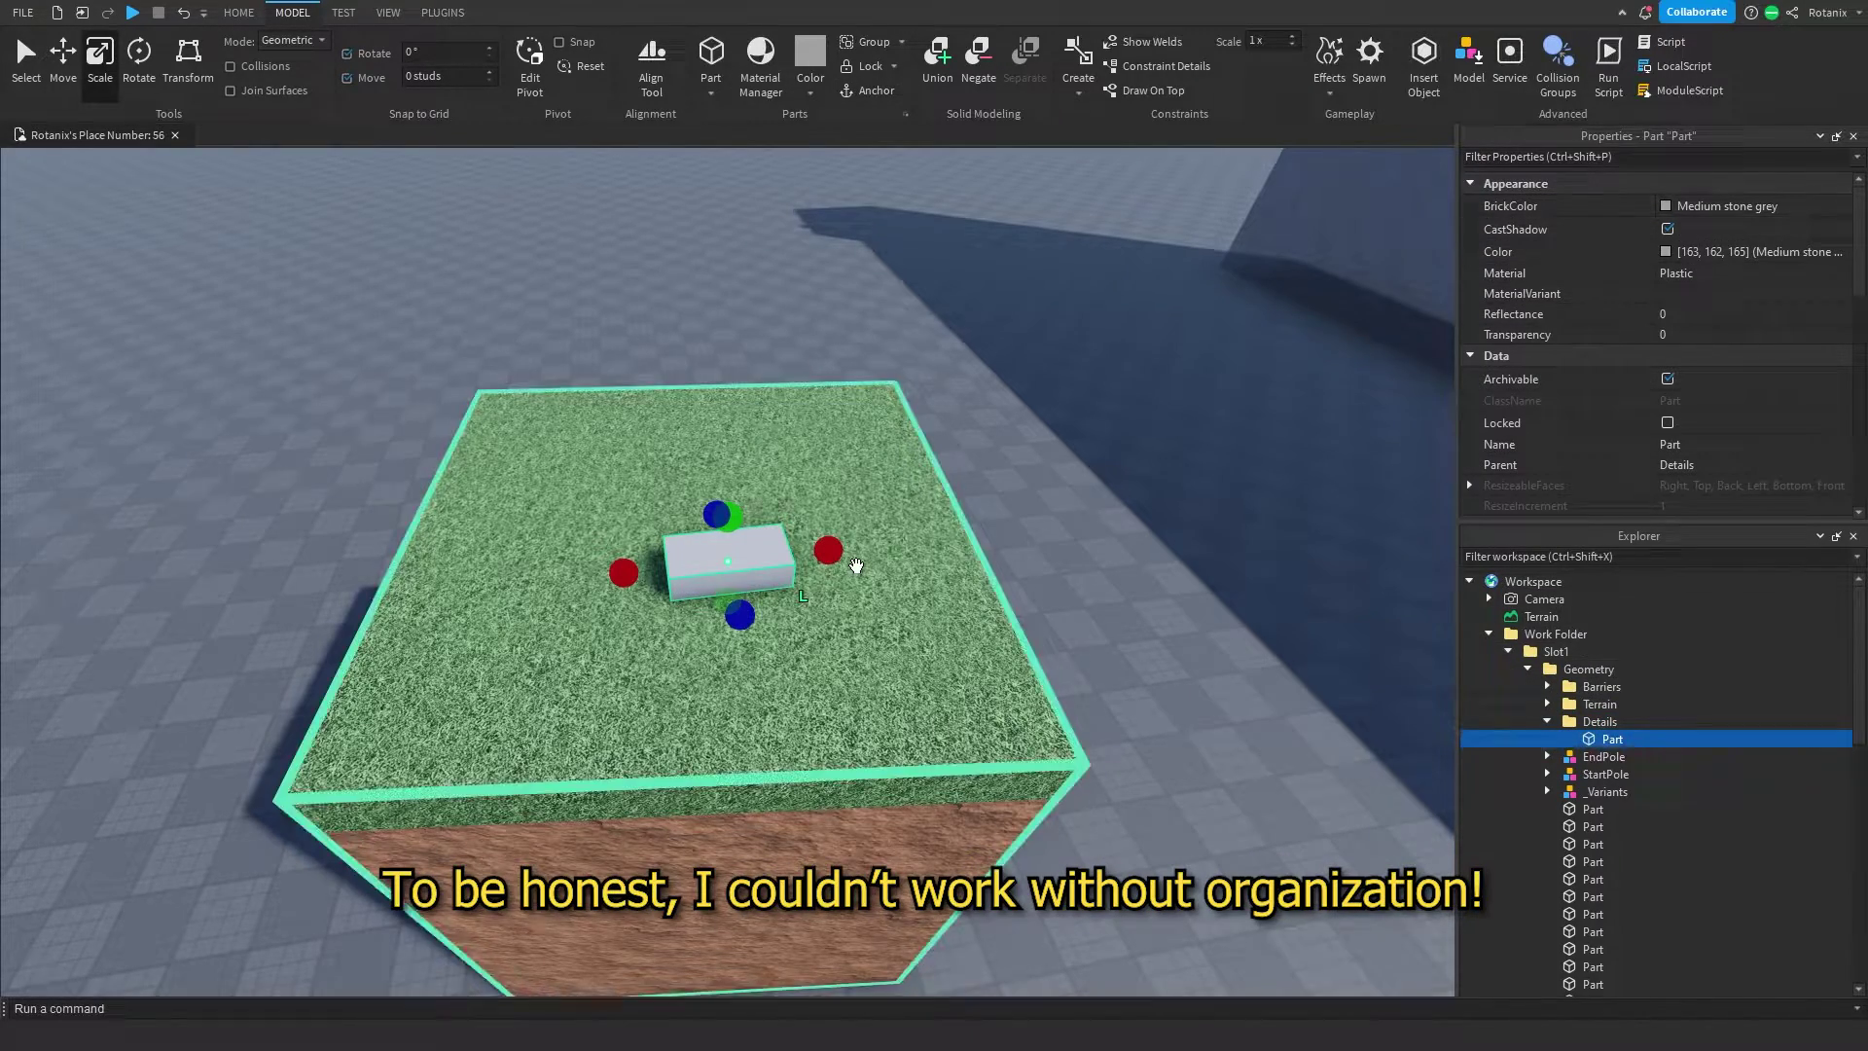
type("s")
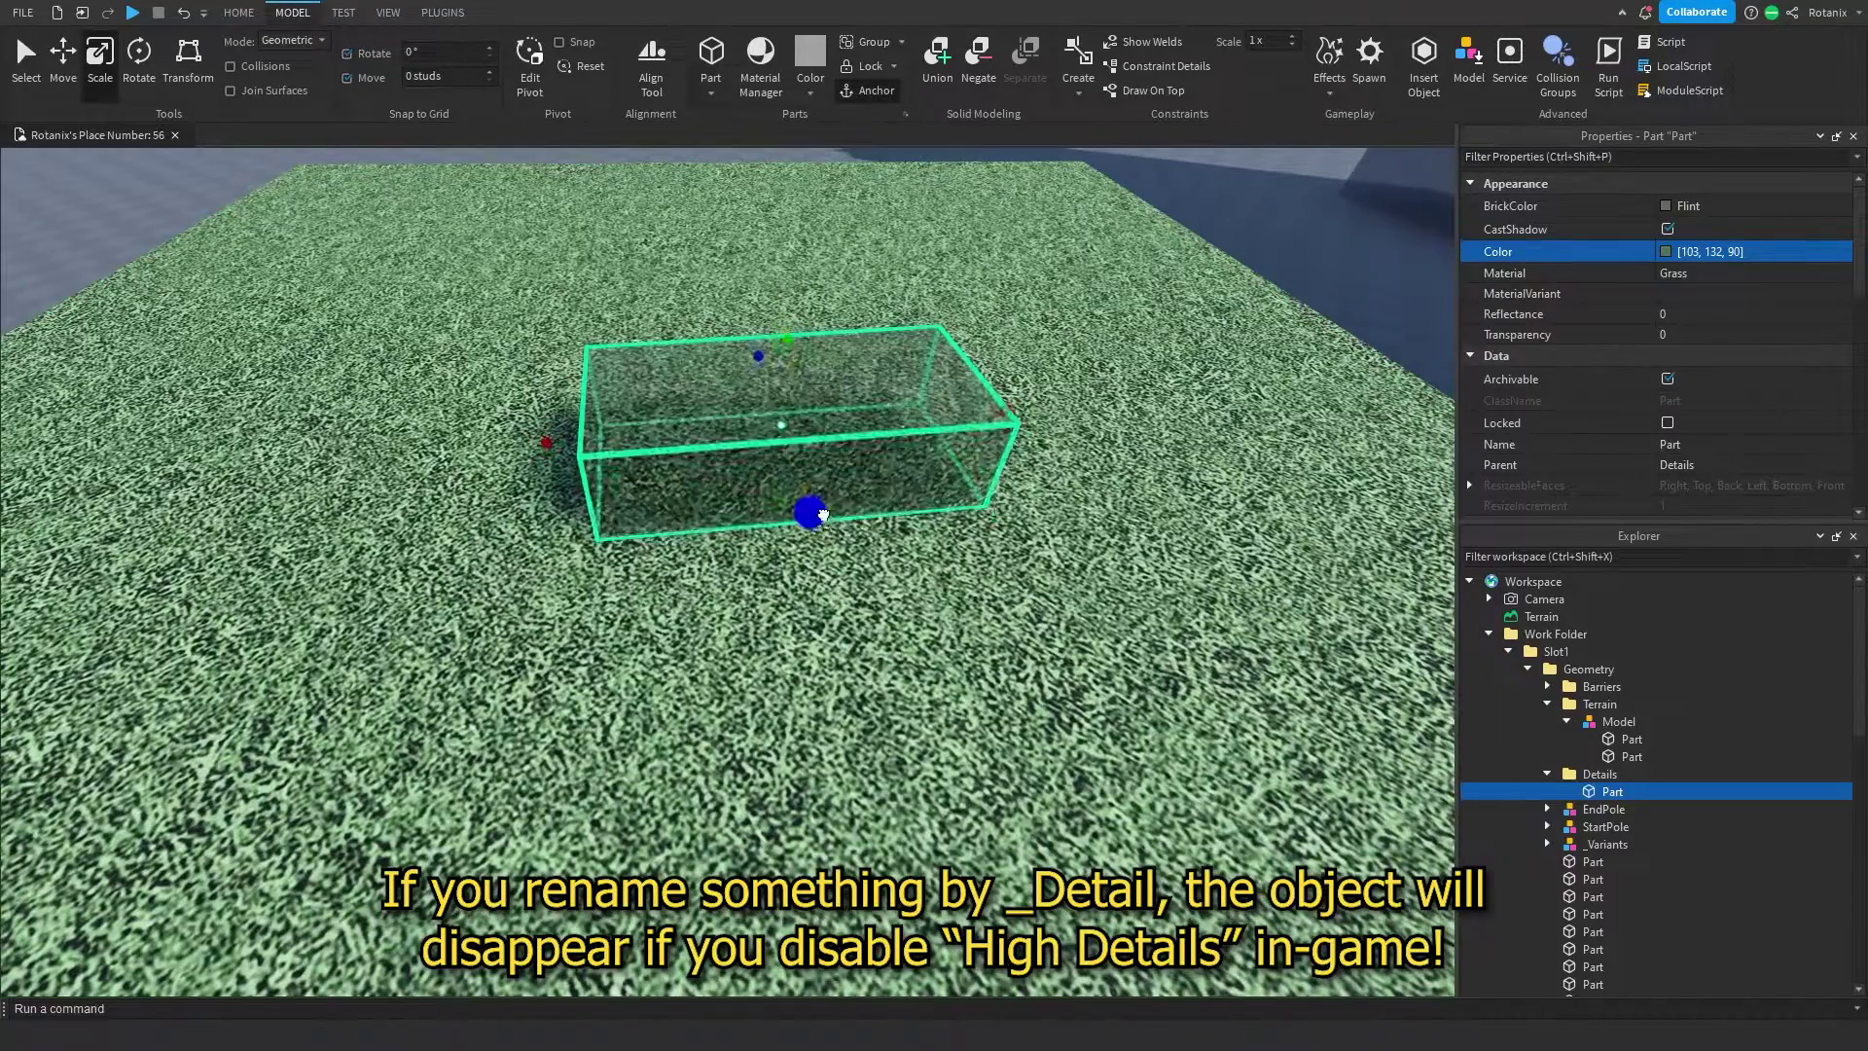
left_click_drag(823, 515, 846, 618)
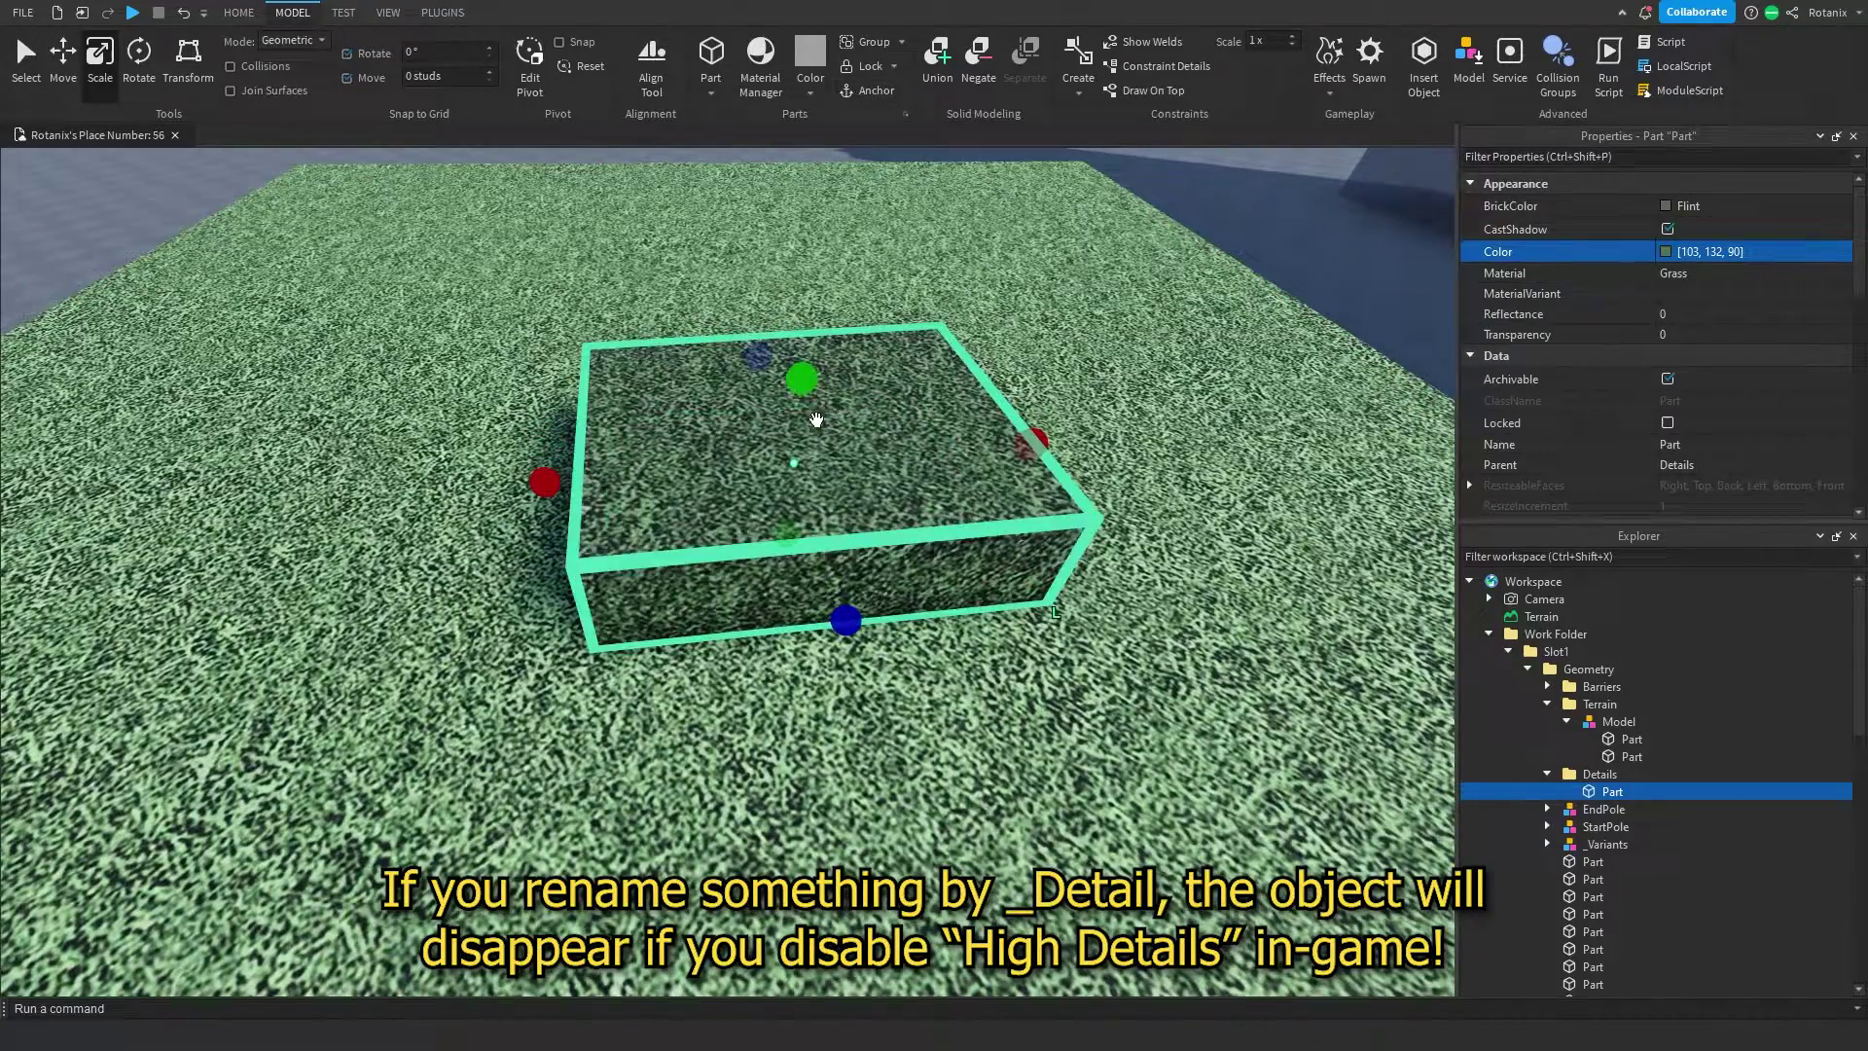
left_click_drag(800, 367, 813, 439)
left_click_drag(1016, 480, 995, 480, "ctrl")
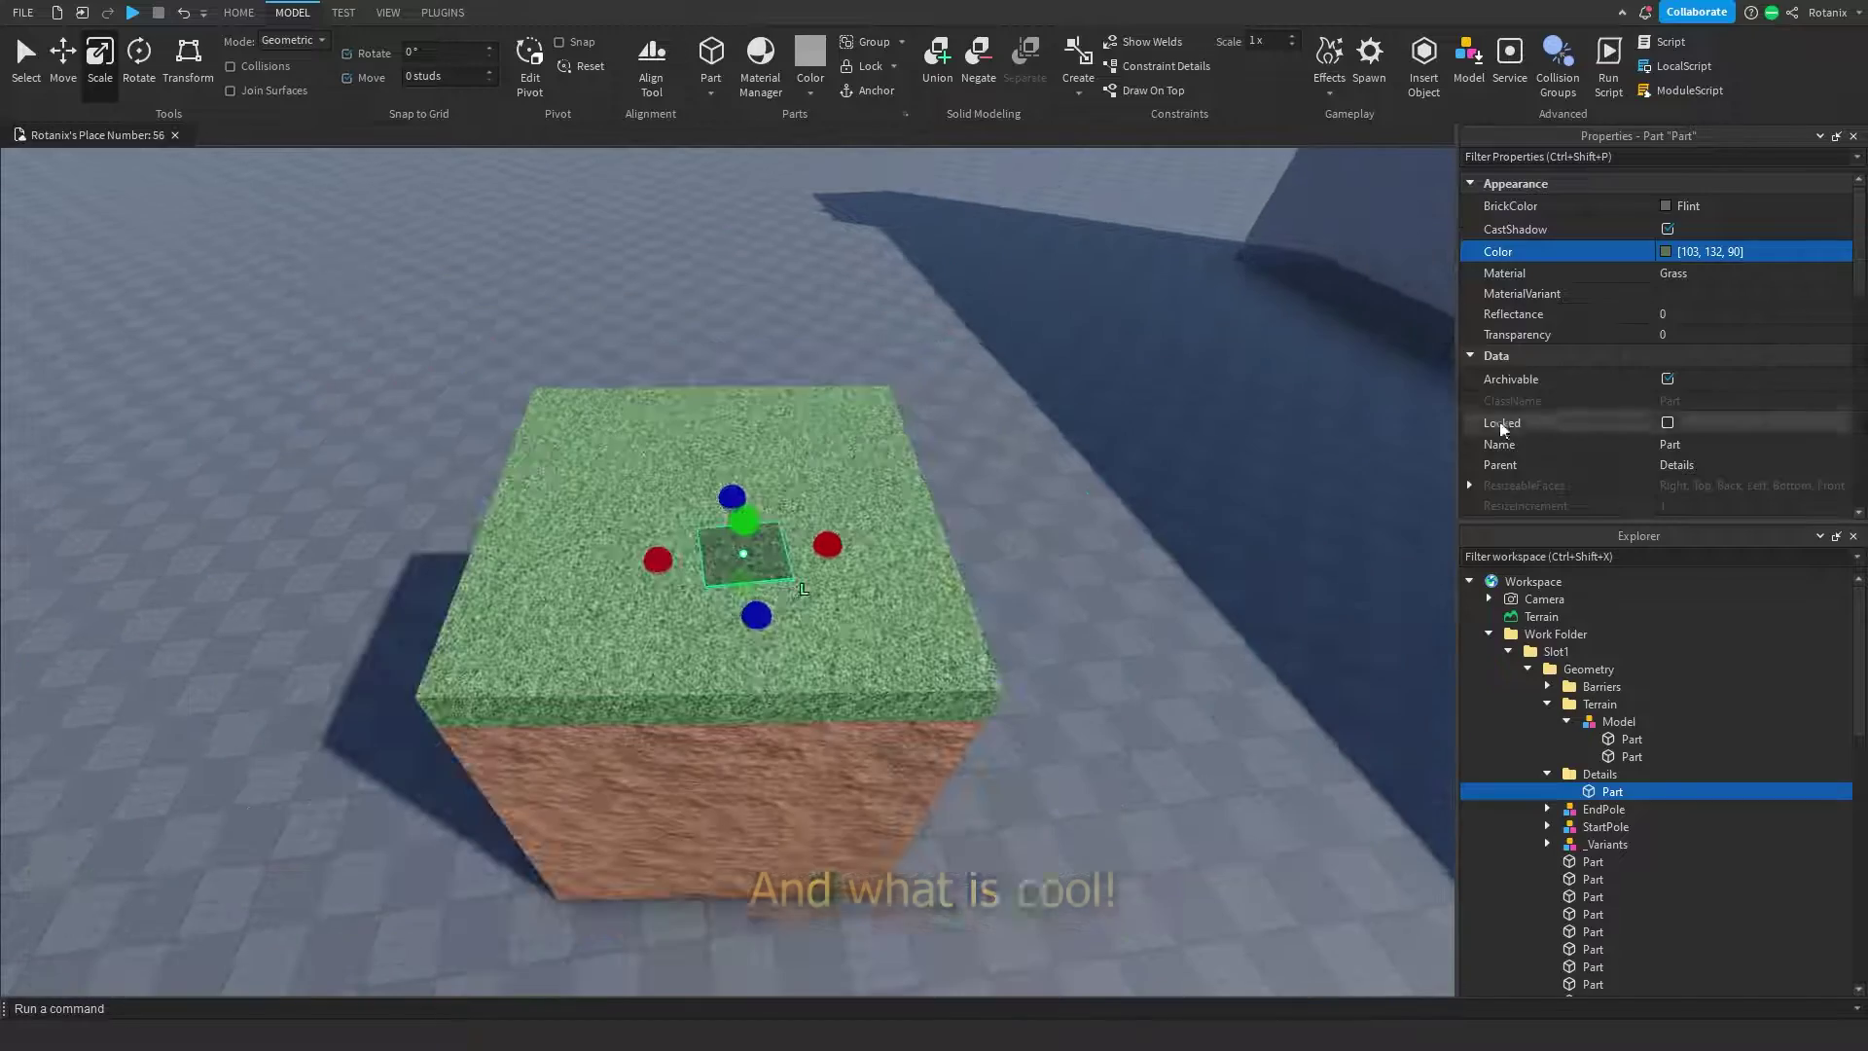
scroll(1629, 399, "down", 5)
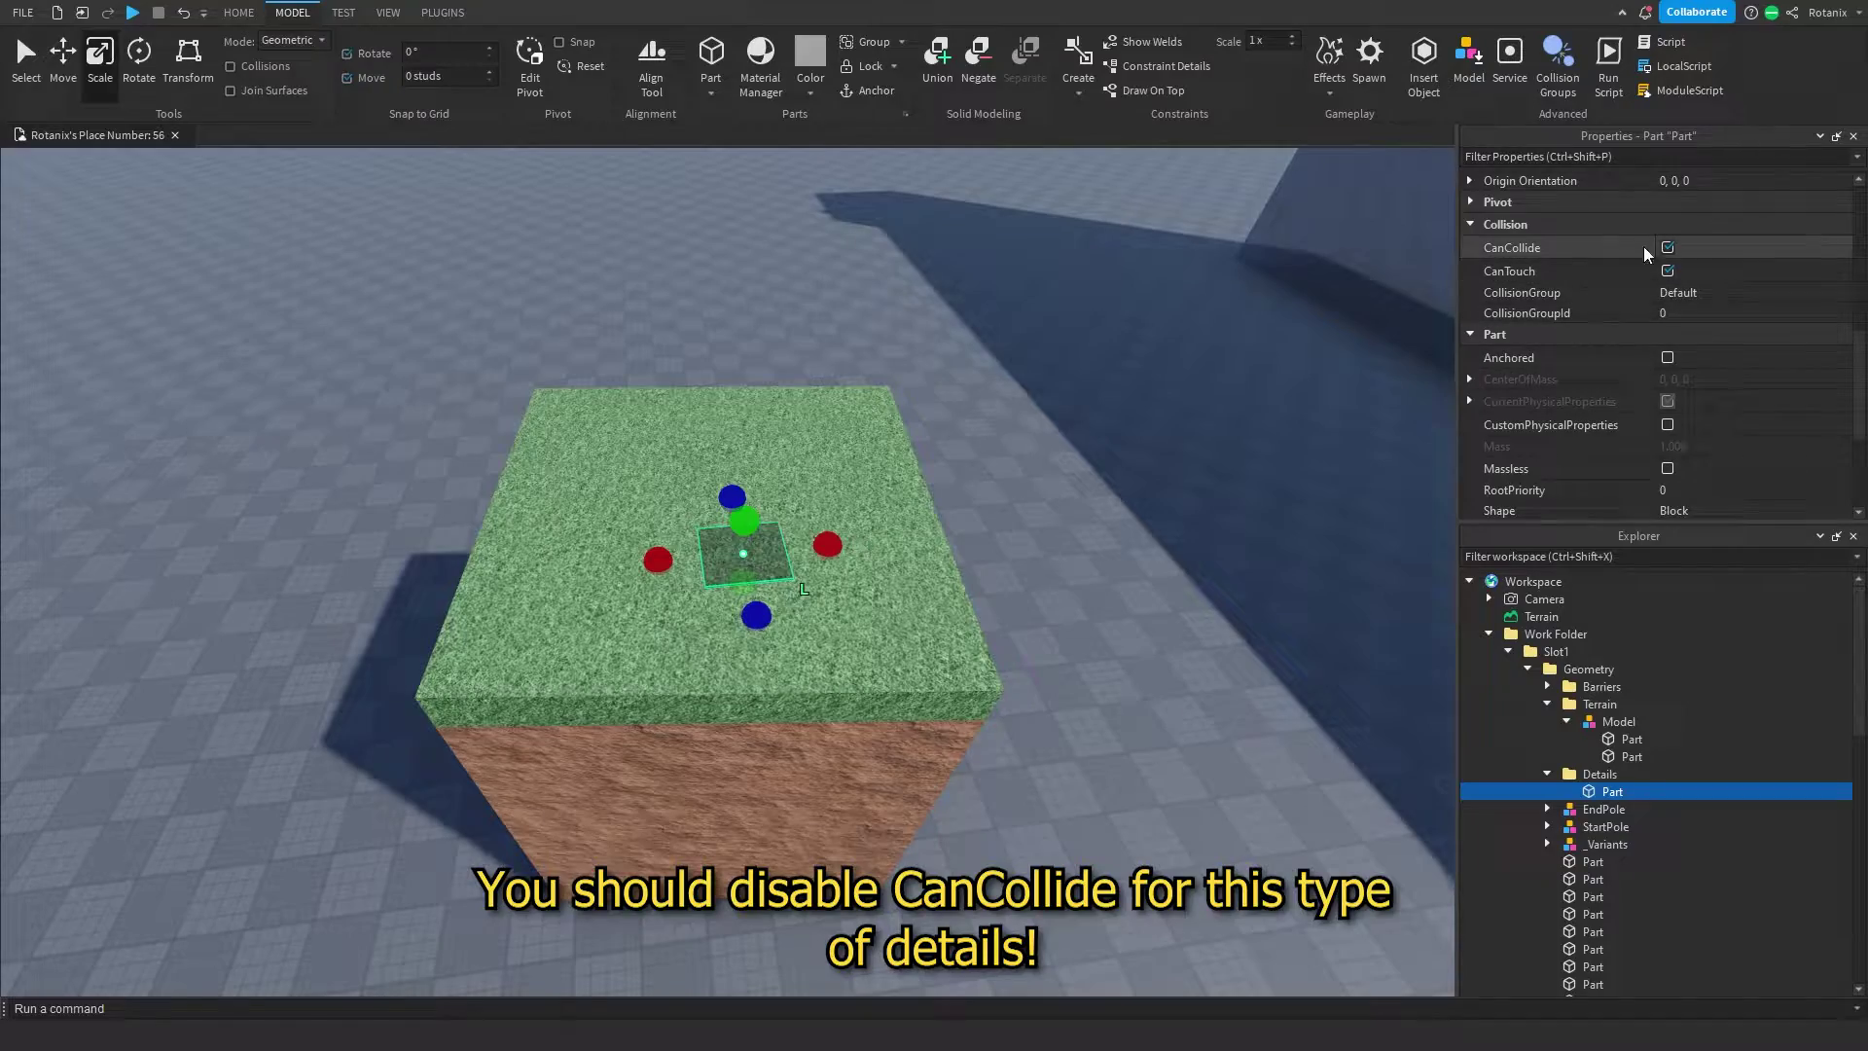
left_click(1667, 247)
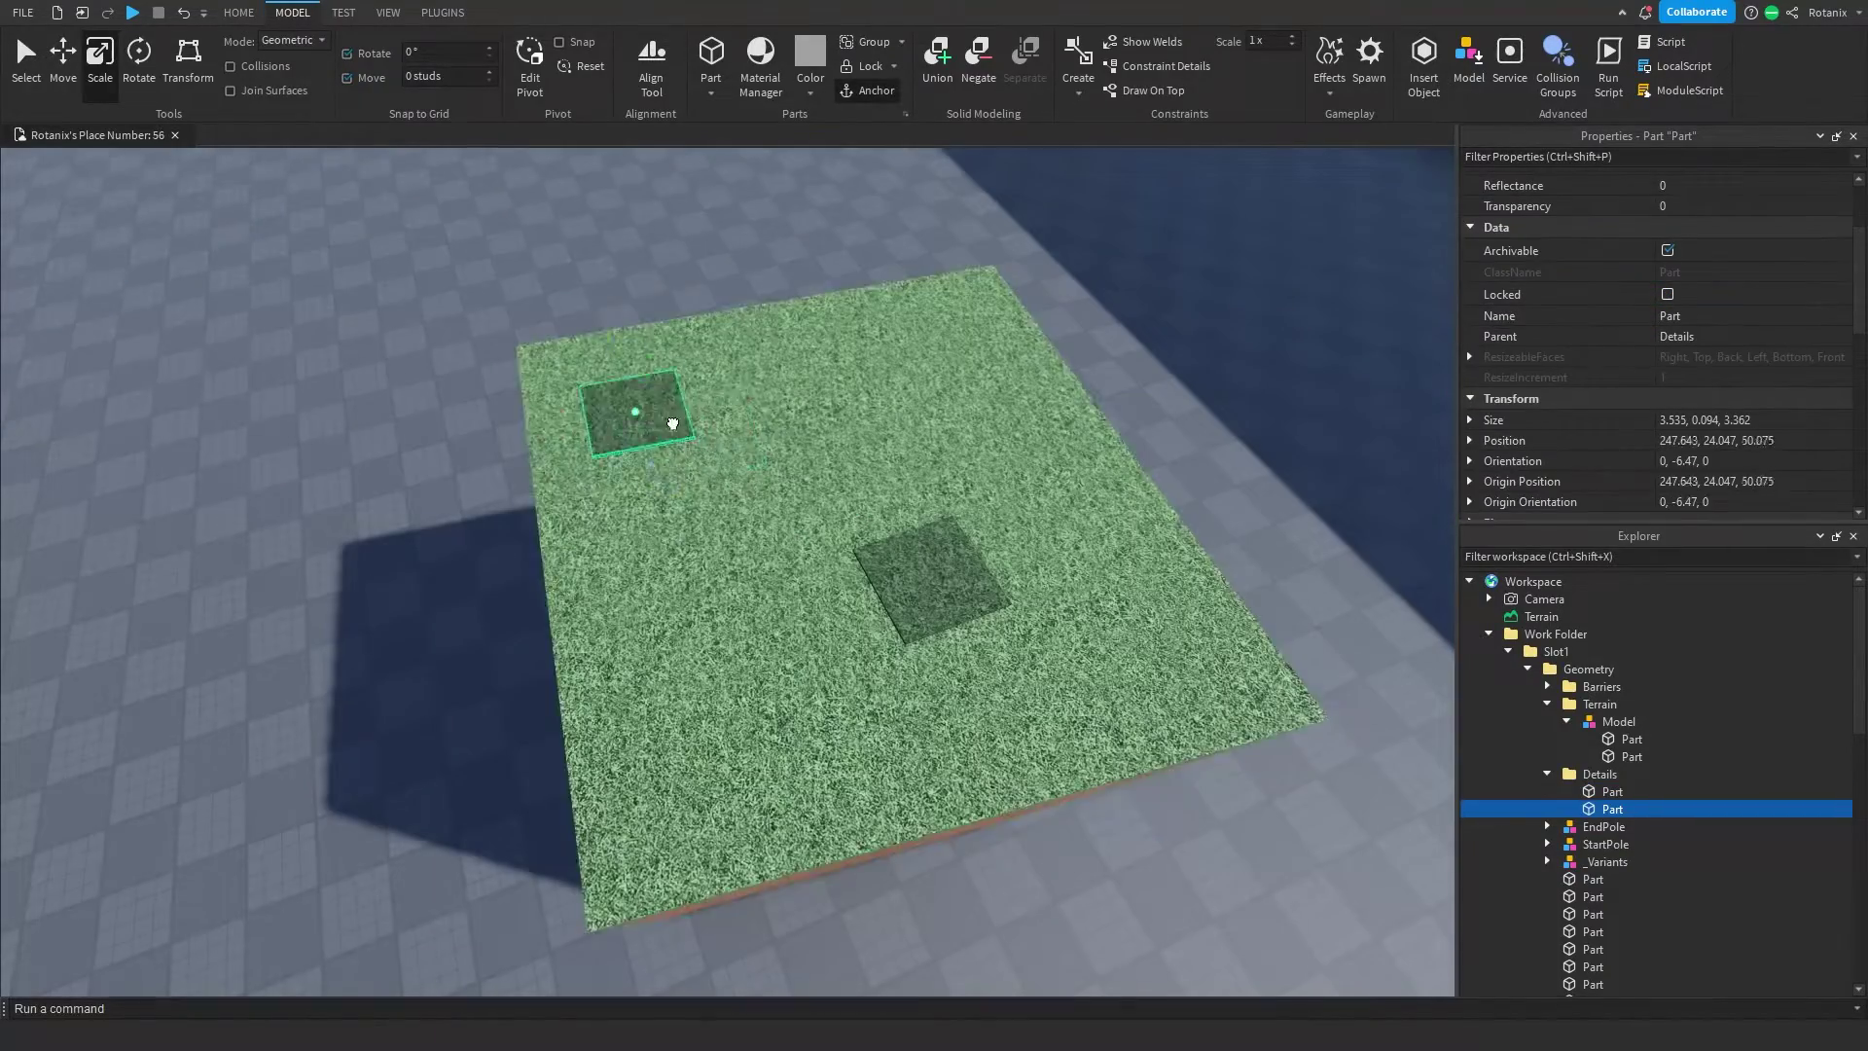
Group the three grass patches into a model named '_Detail'.
key("ctrl+2")
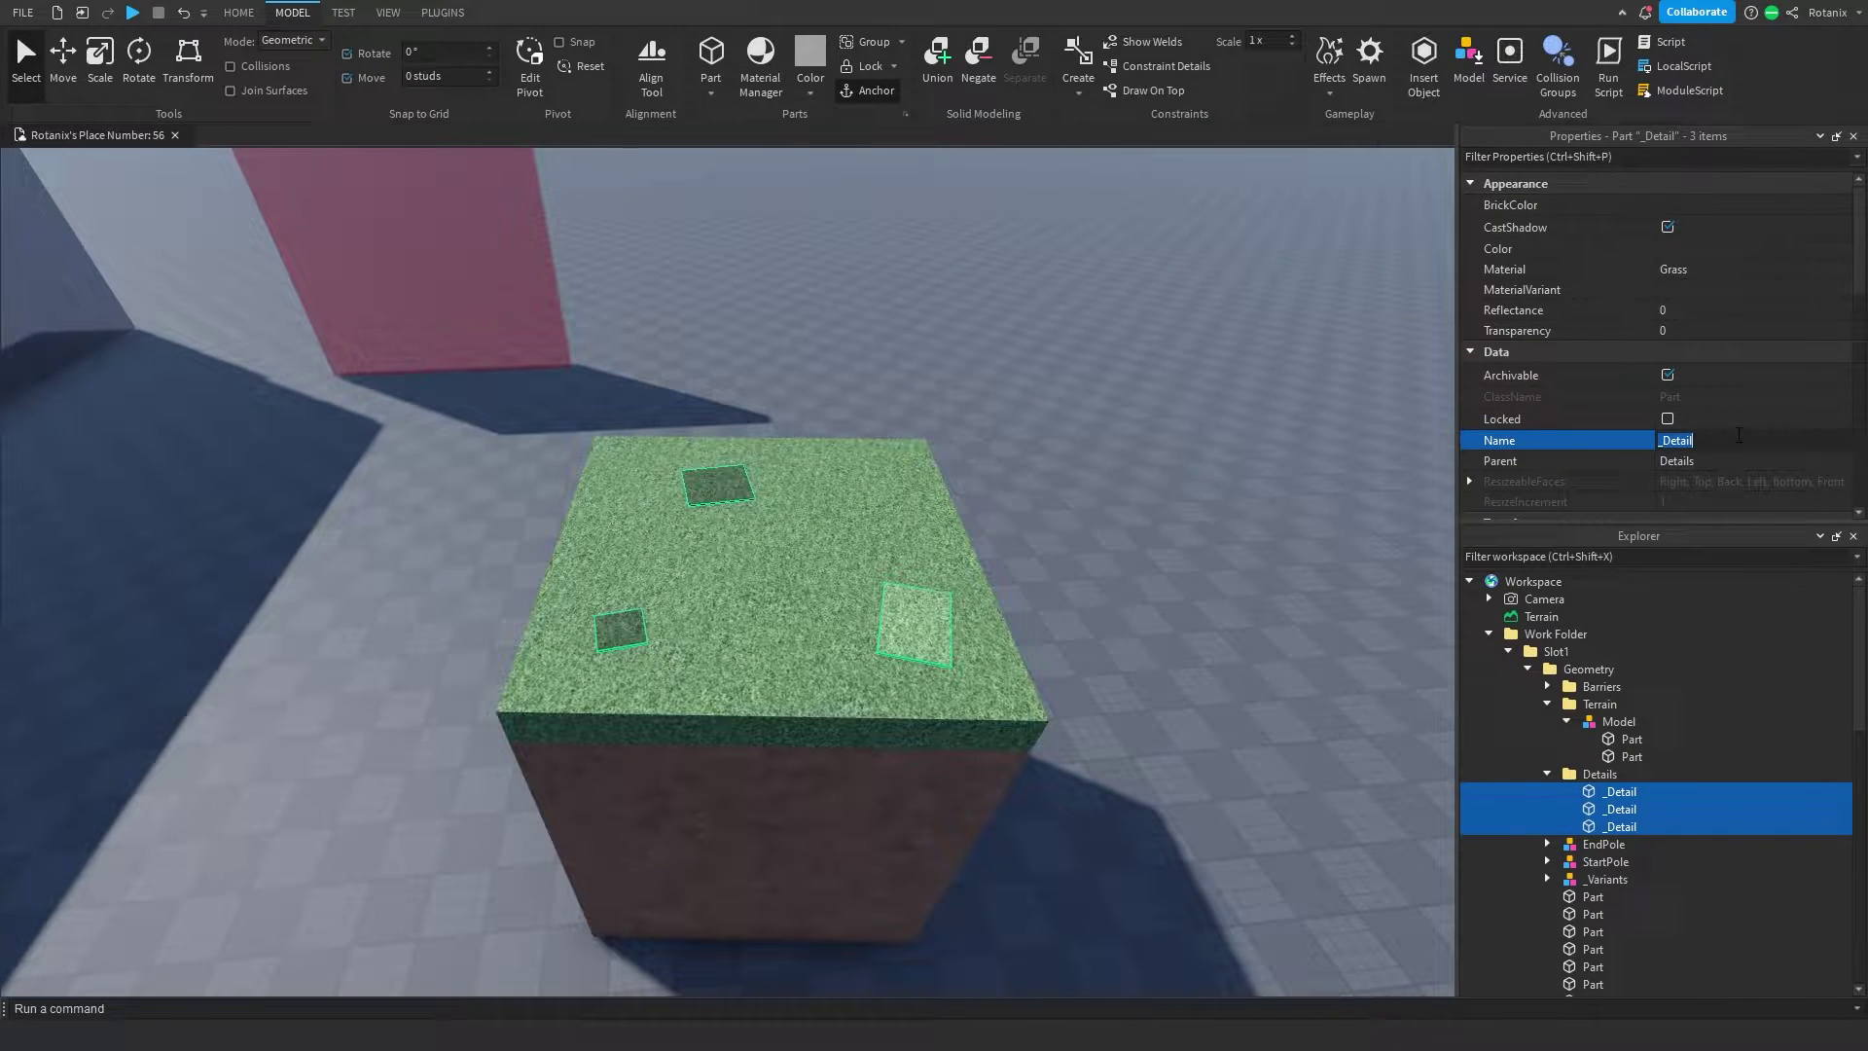
key("ctrl+z")
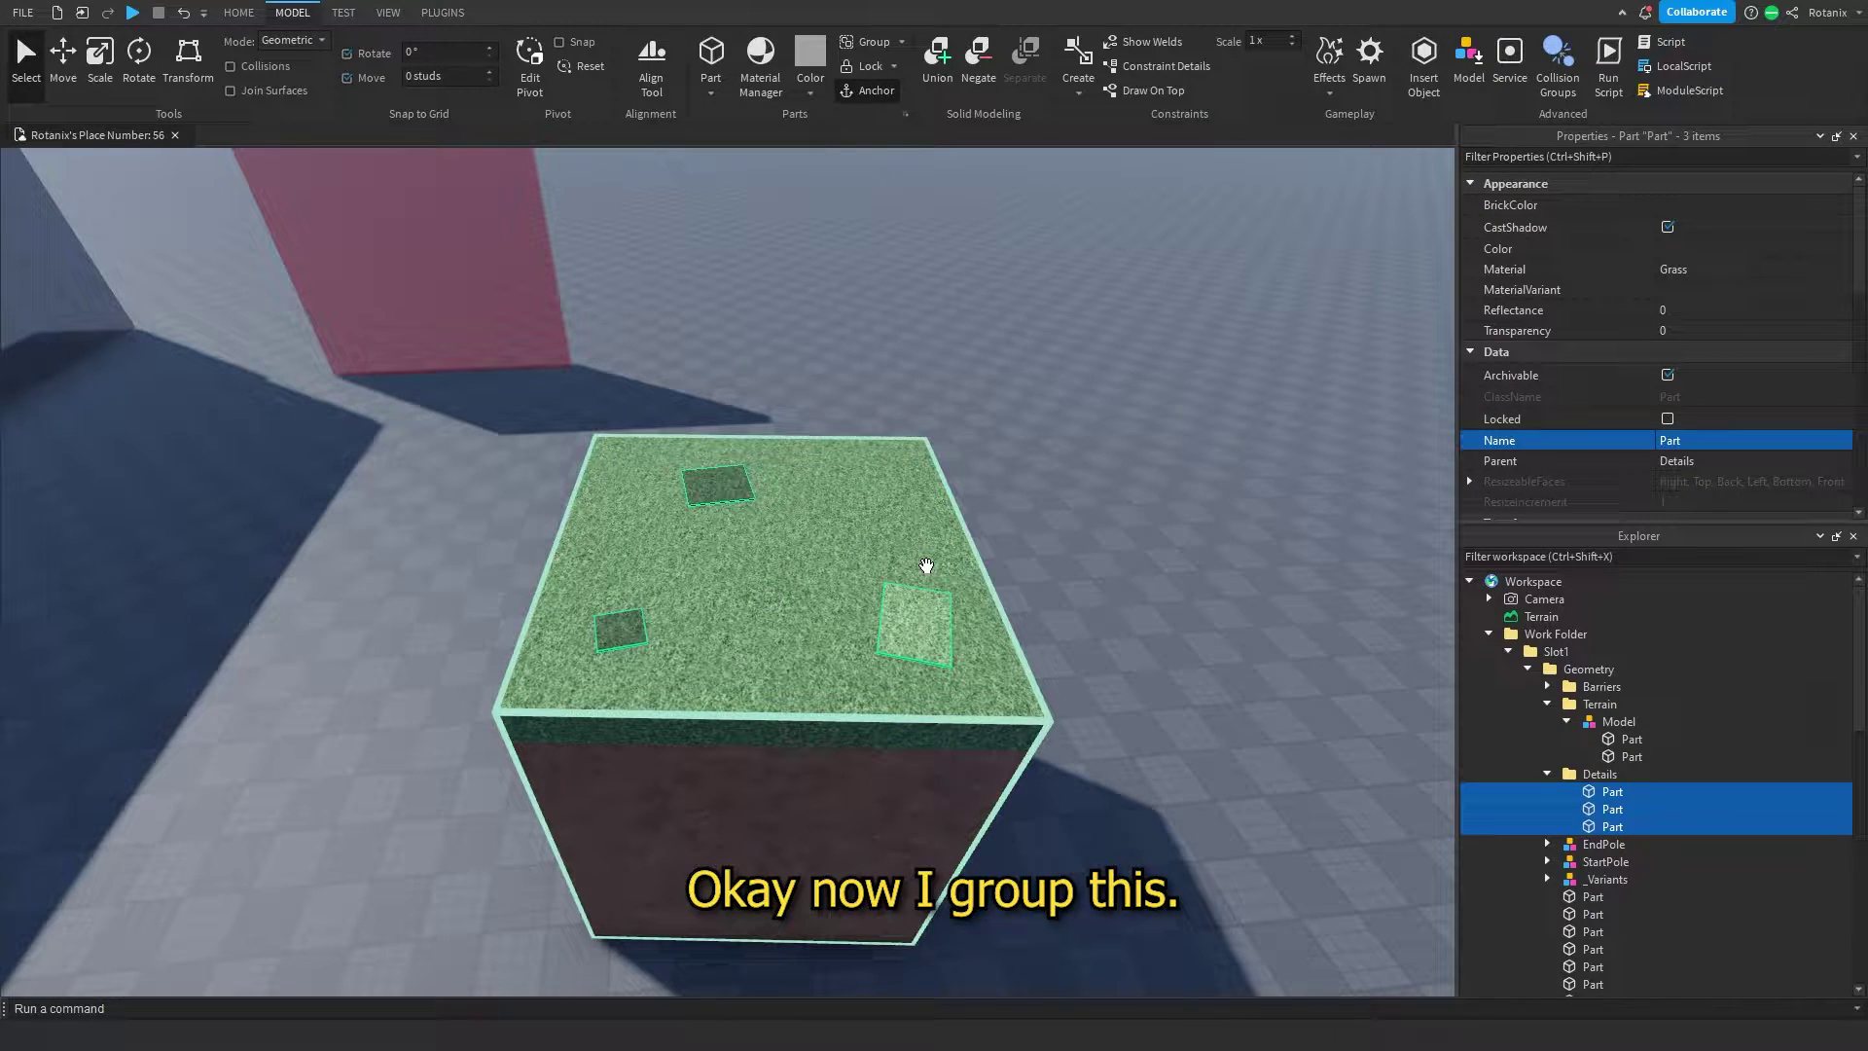
key("ctrl+g")
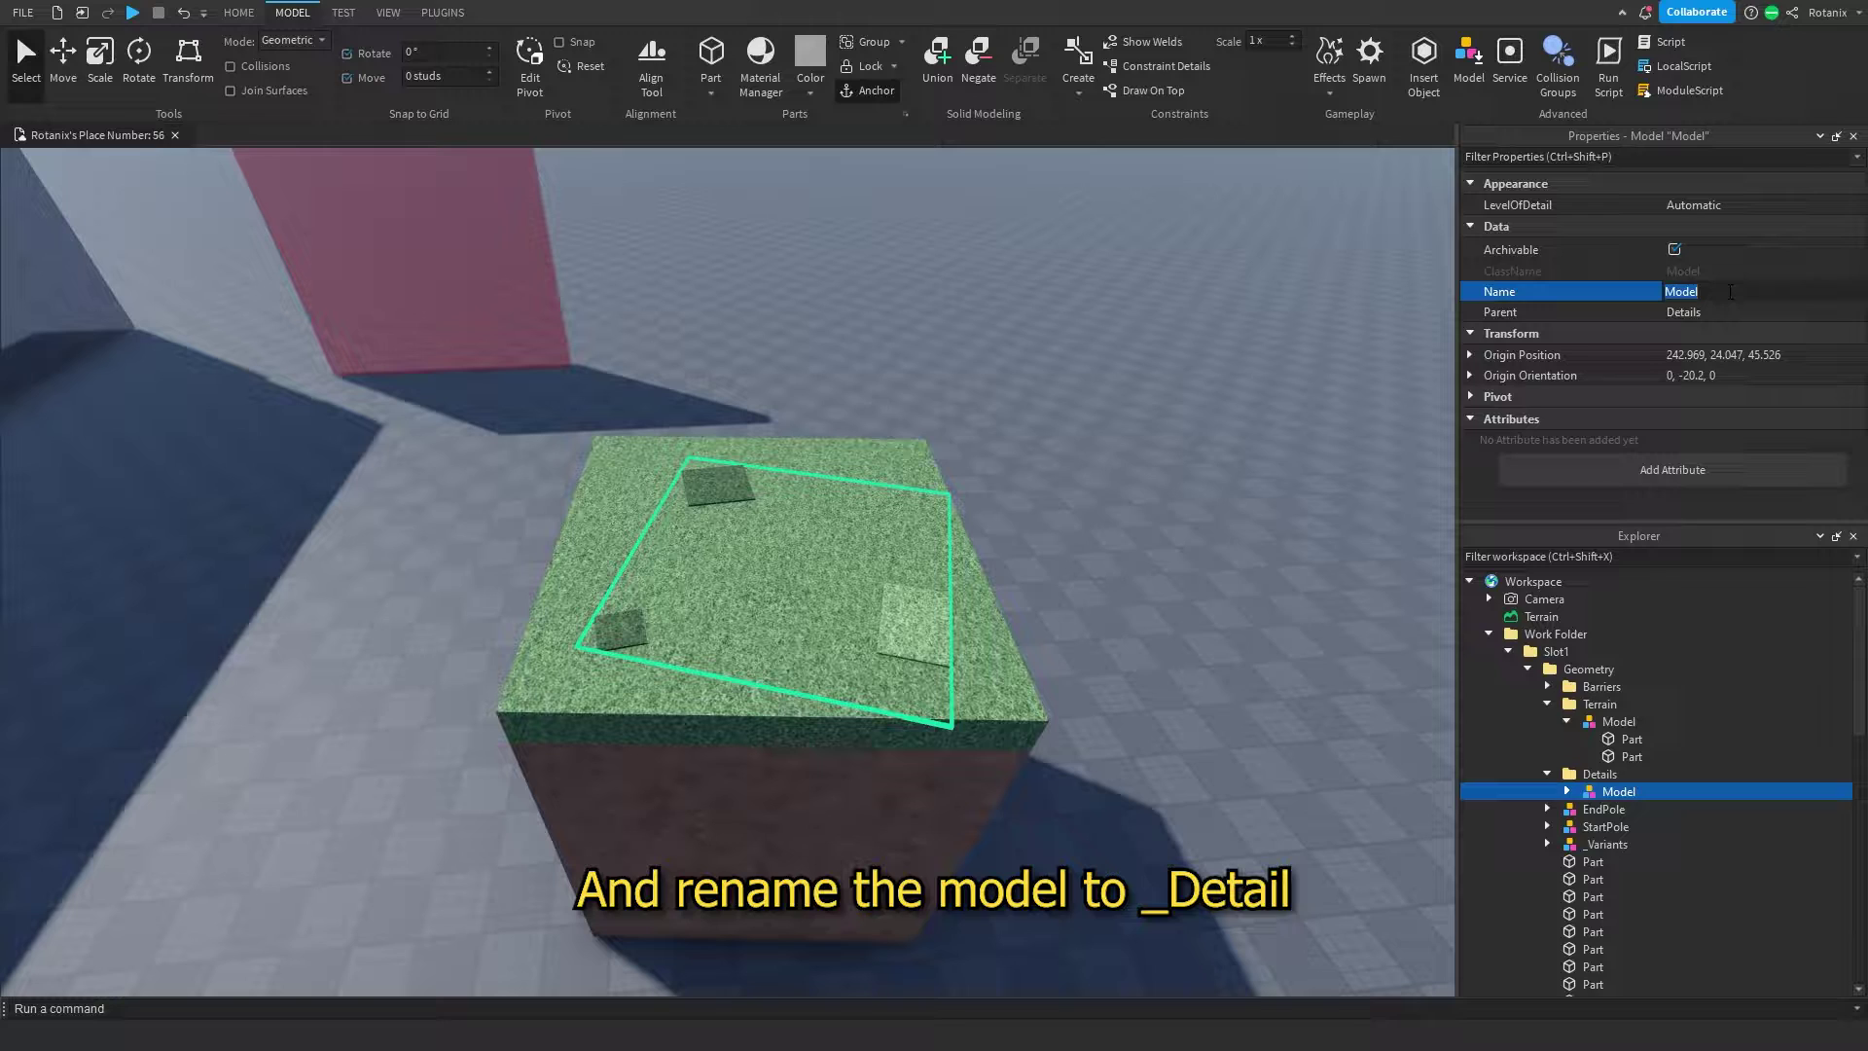
left_click(1737, 290)
type("_Det")
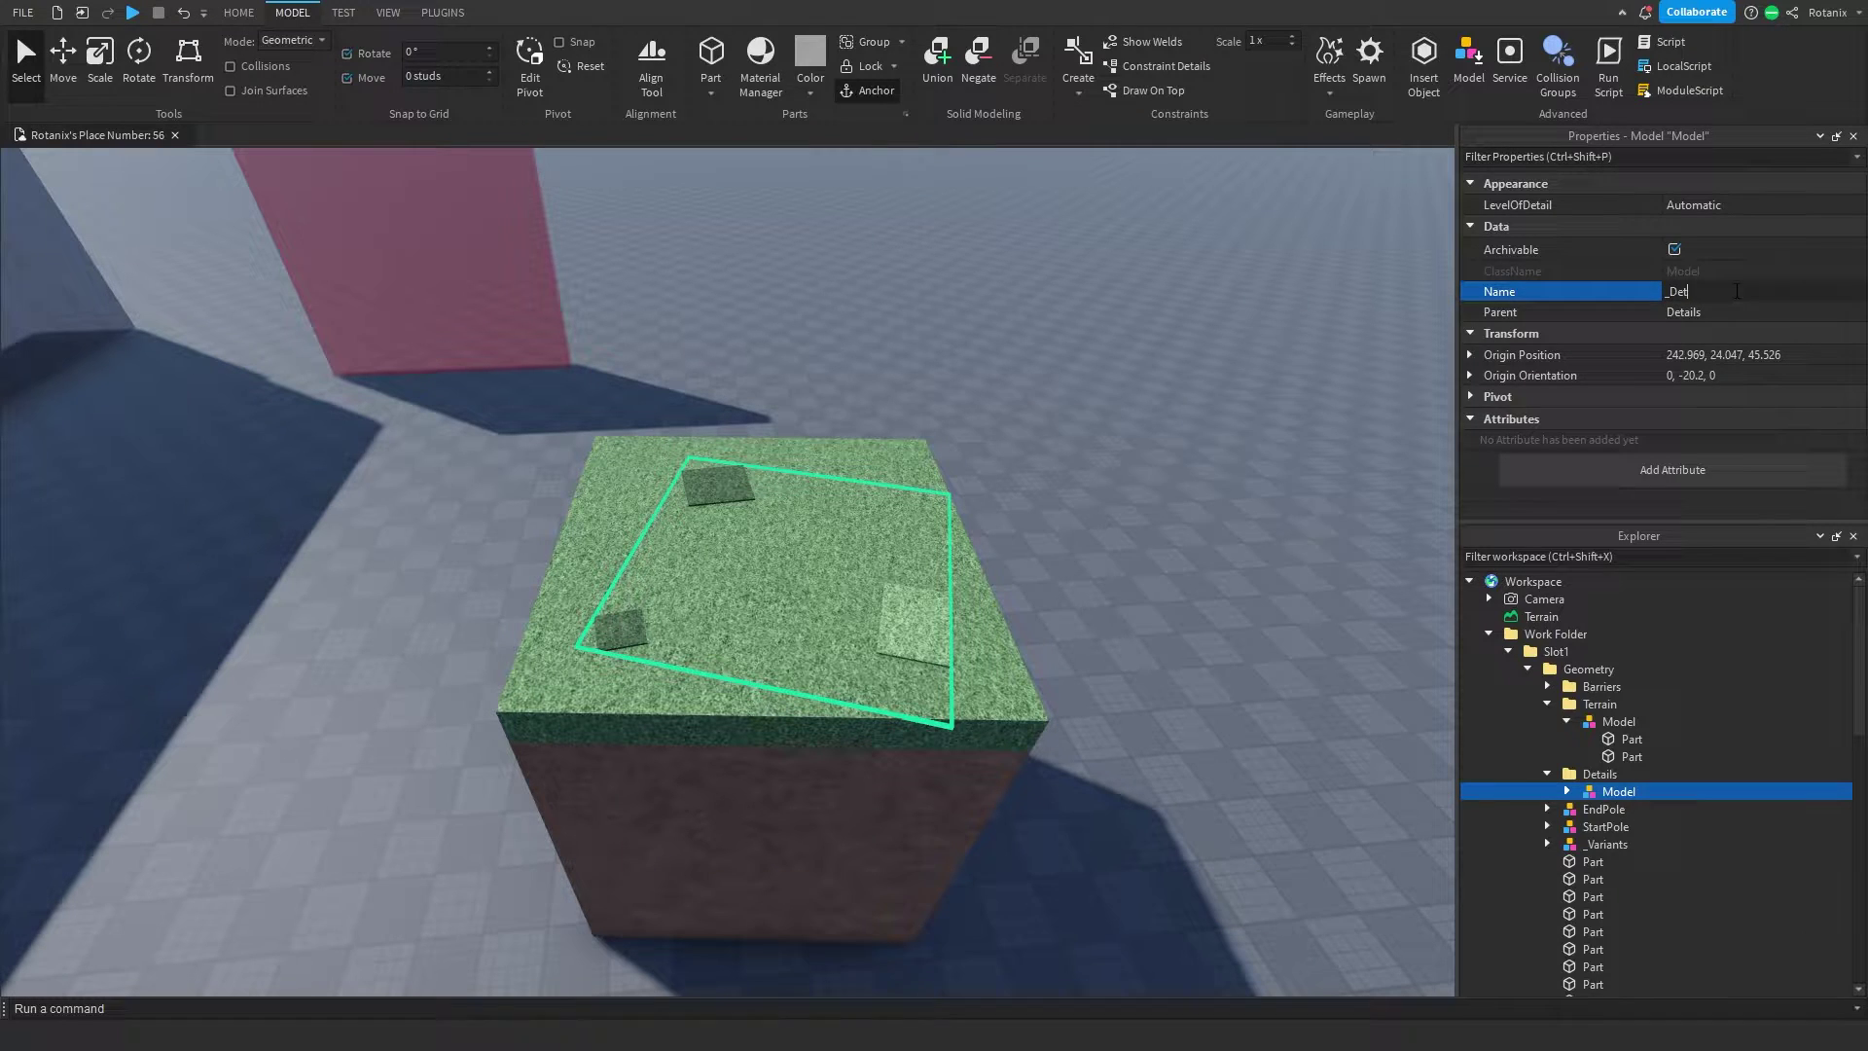
type("ail")
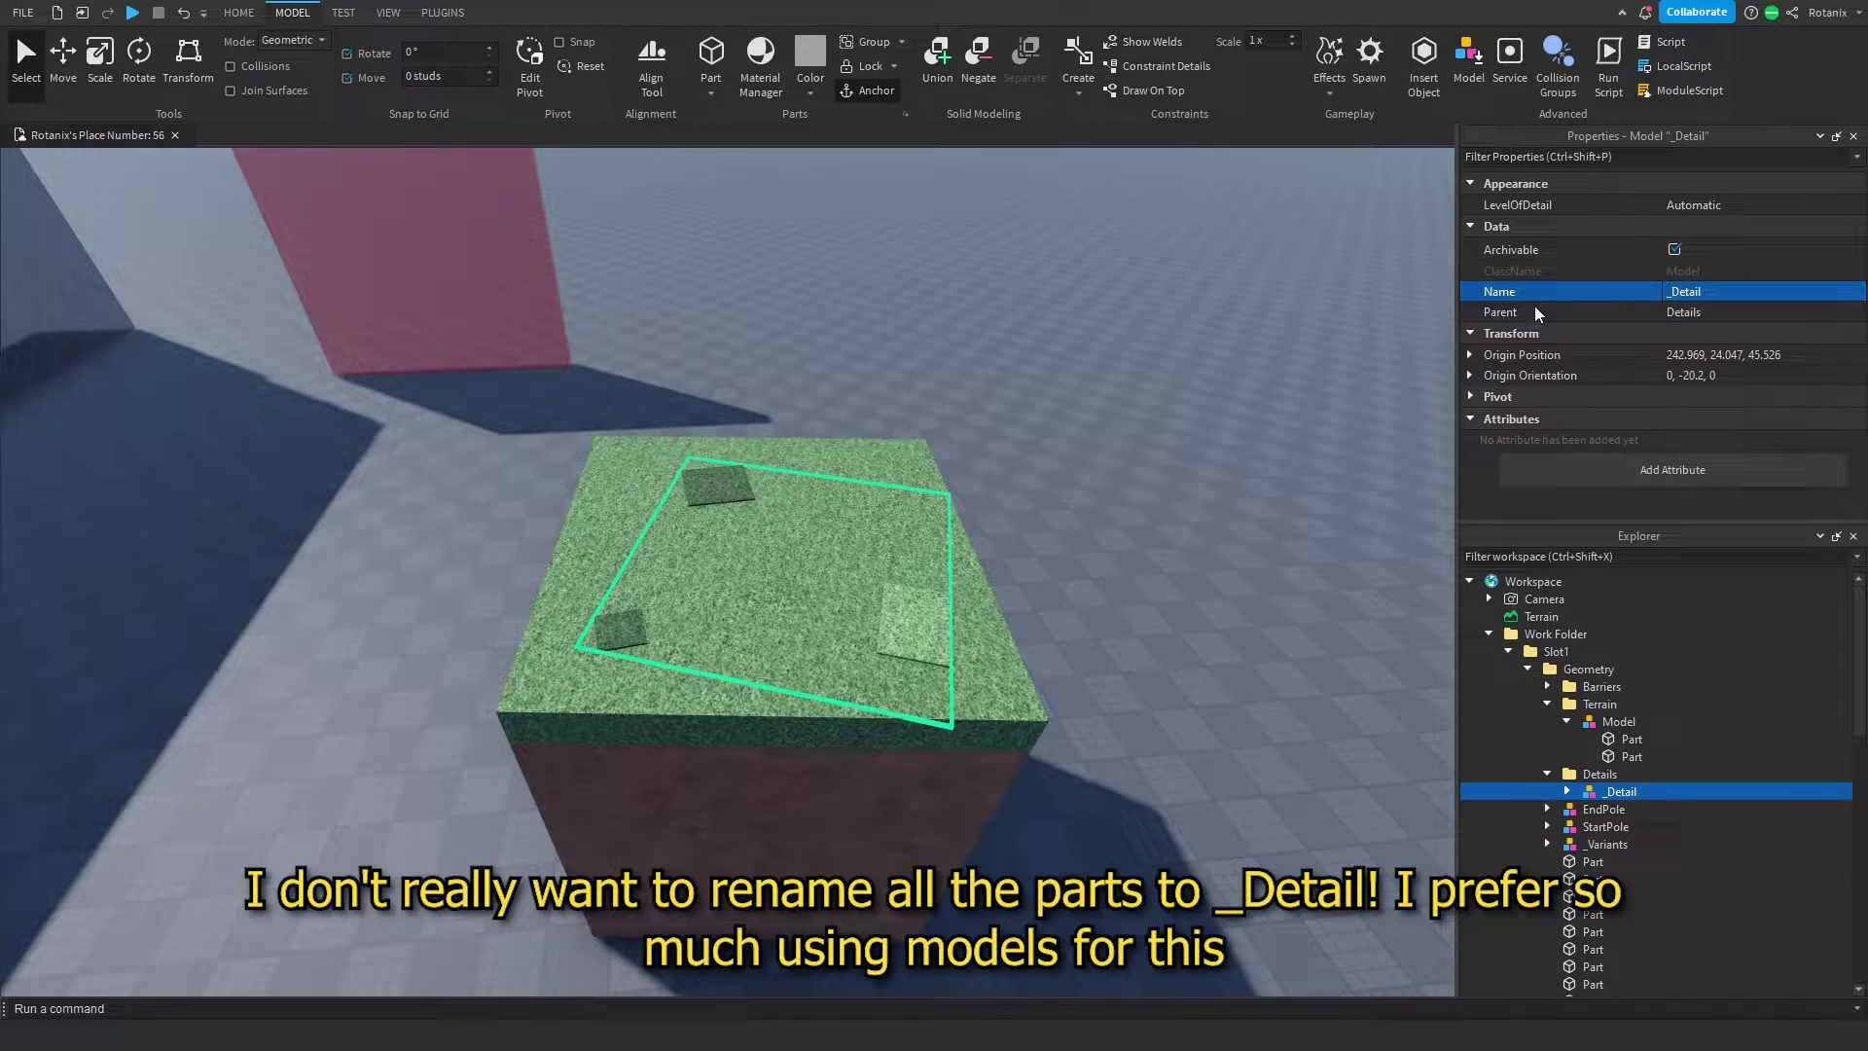
Duplicate the grass block model and place the copy beside the original.
left_click(796, 778)
key("f")
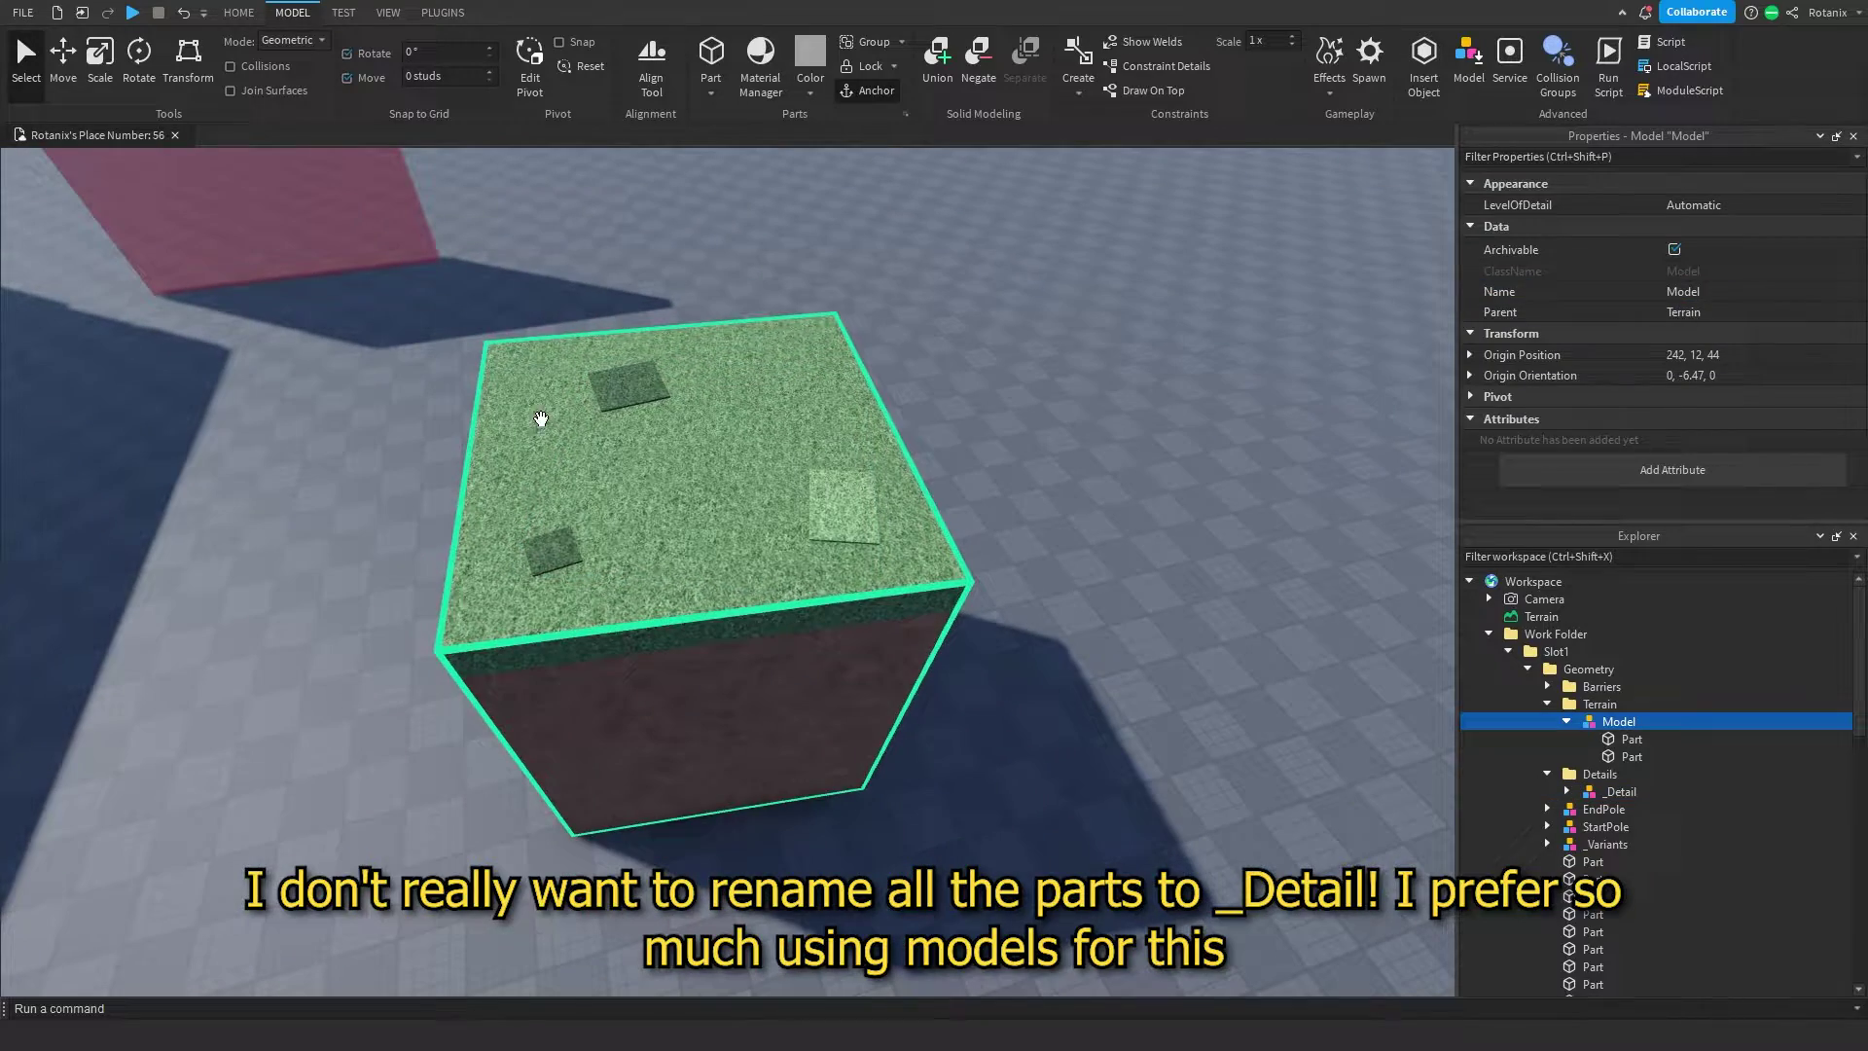
left_click(63, 55)
scroll(701, 584, "down", 3)
key("ctrl+d")
mouse_move(820, 834)
left_mouse_down()
mouse_move(855, 801)
mouse_move(1080, 790)
left_mouse_up()
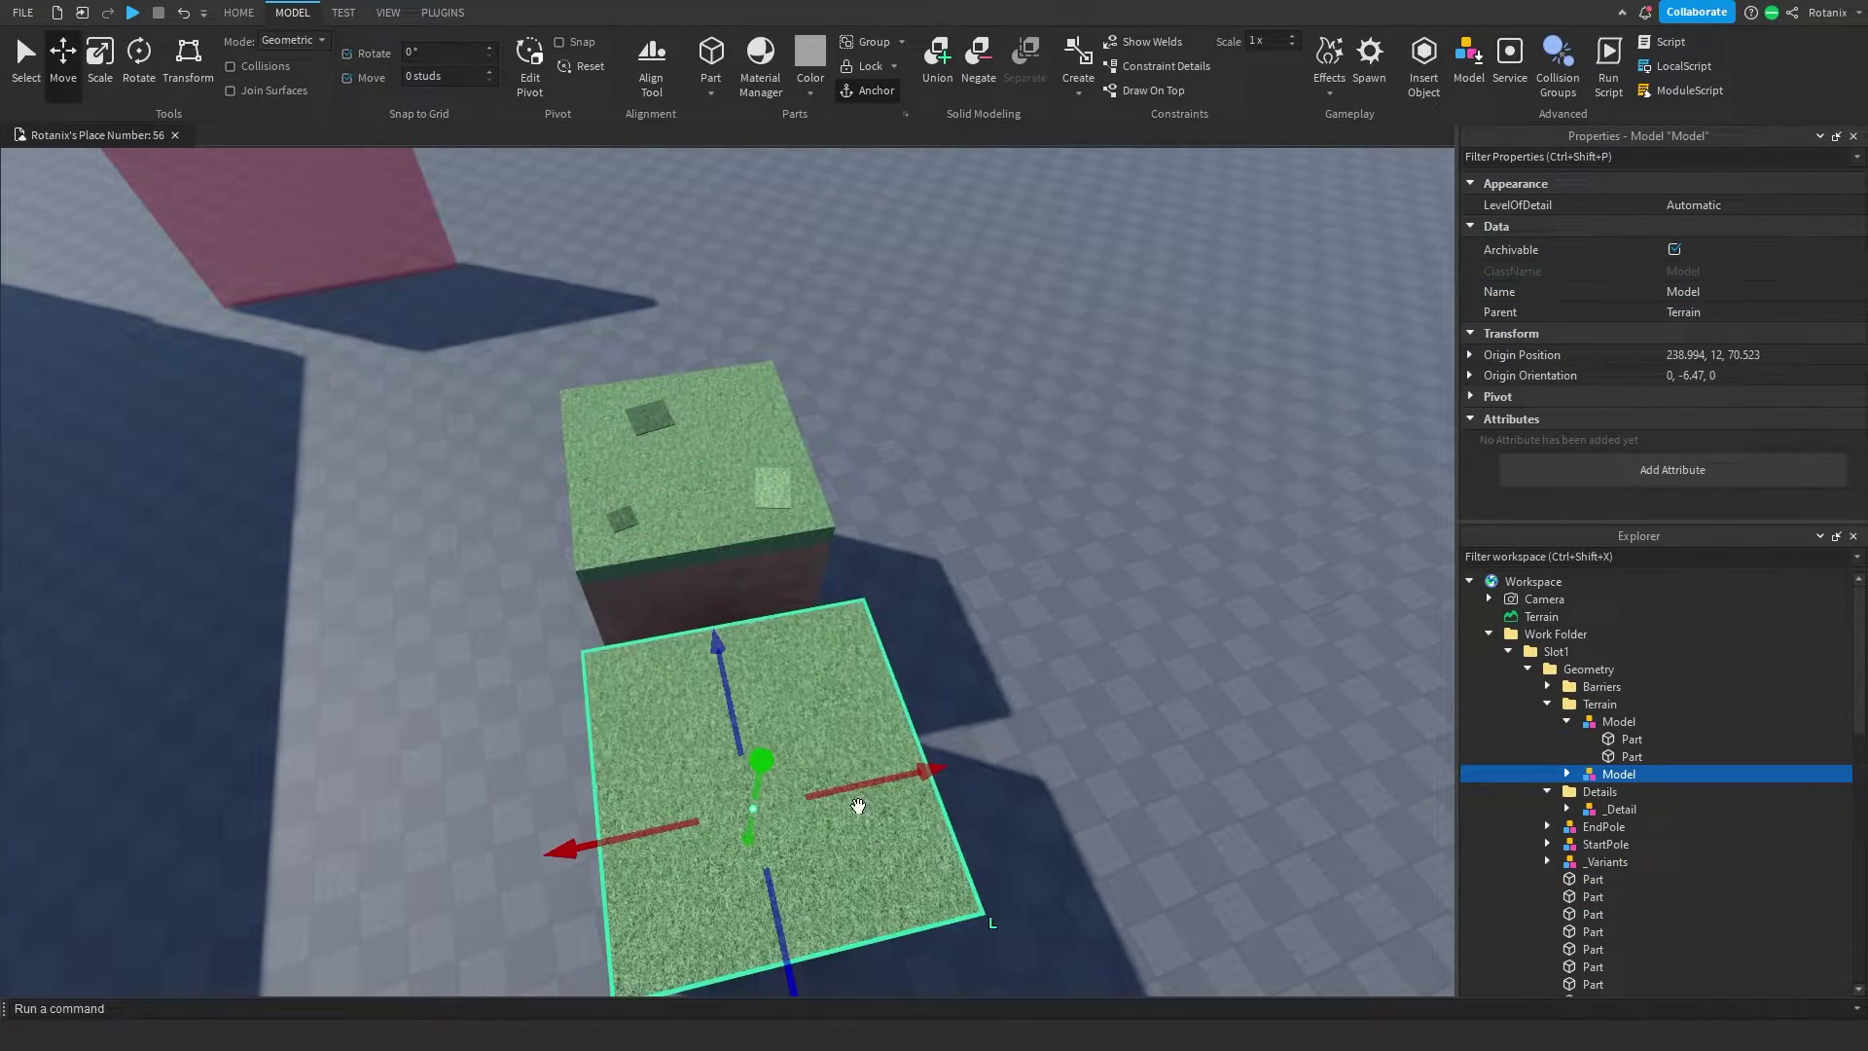
right_click_drag(1080, 790, 739, 584)
key("ctrl+l")
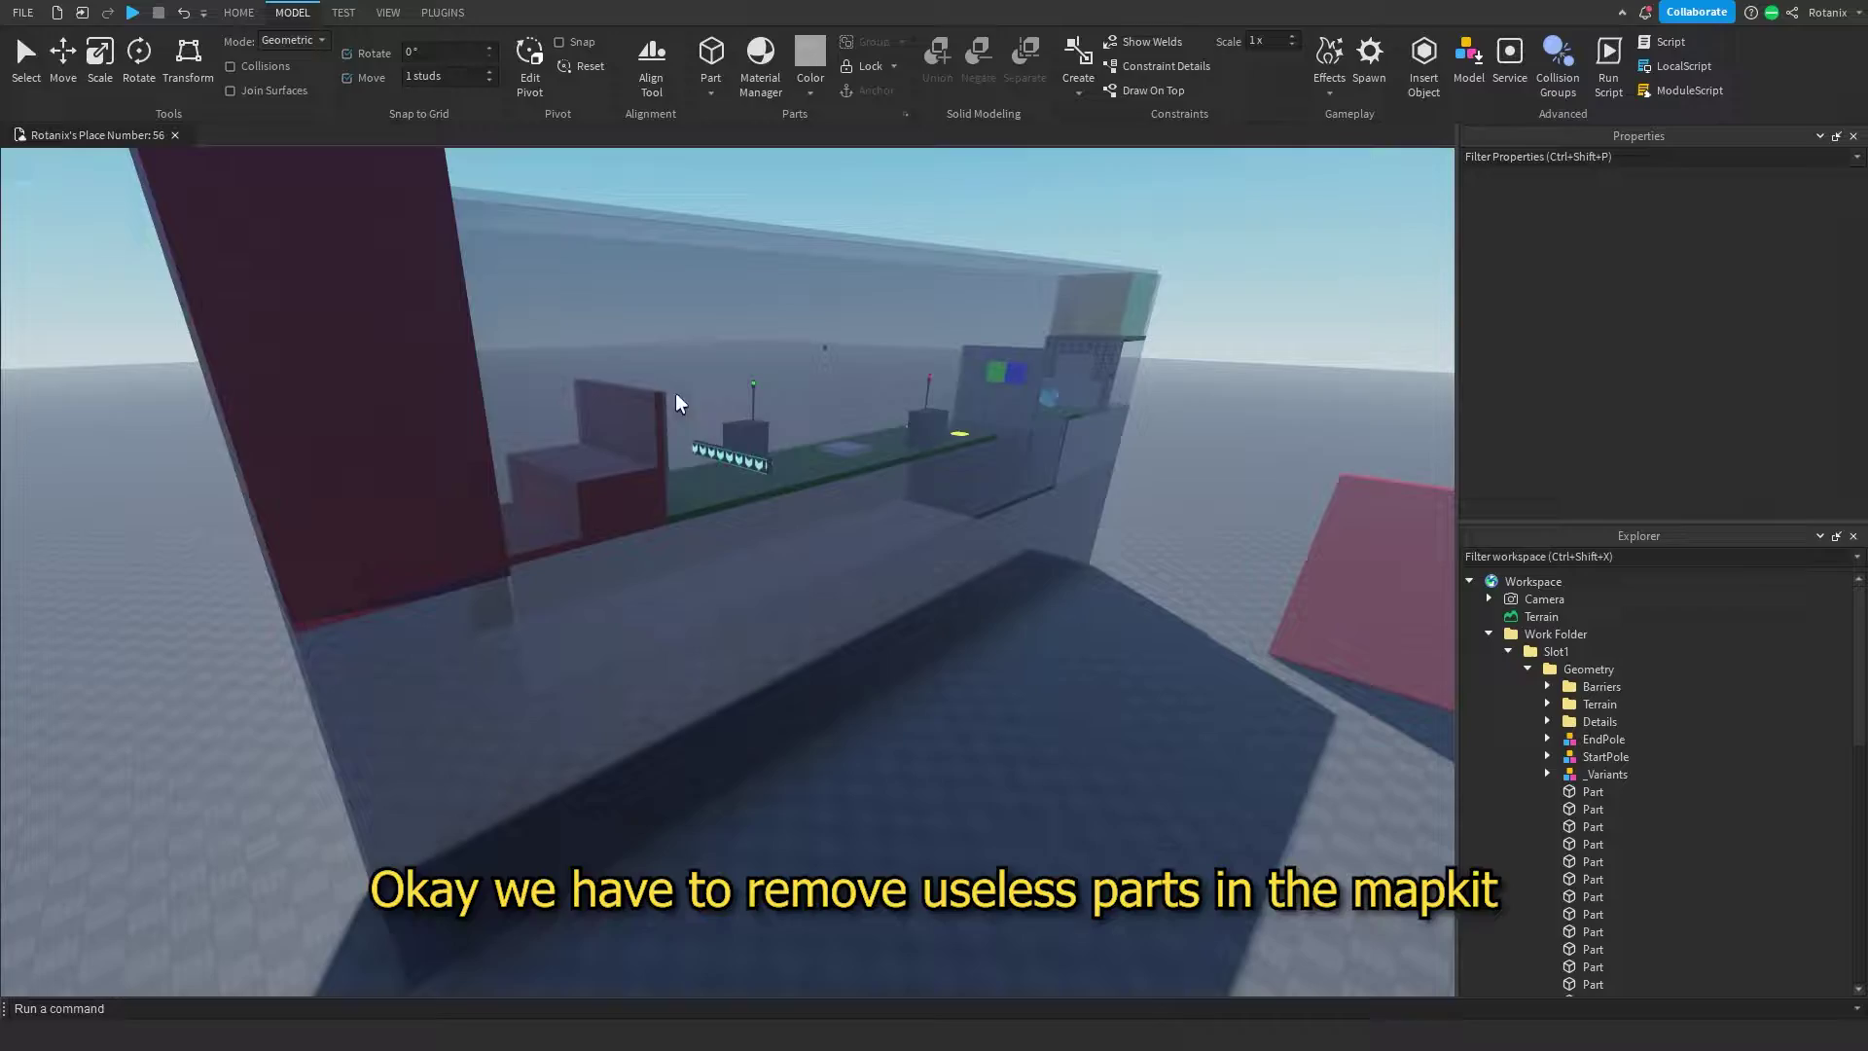
Stand the wedge upright against the transparent wall and move it into the Geometry folder.
left_click(668, 351)
key("f")
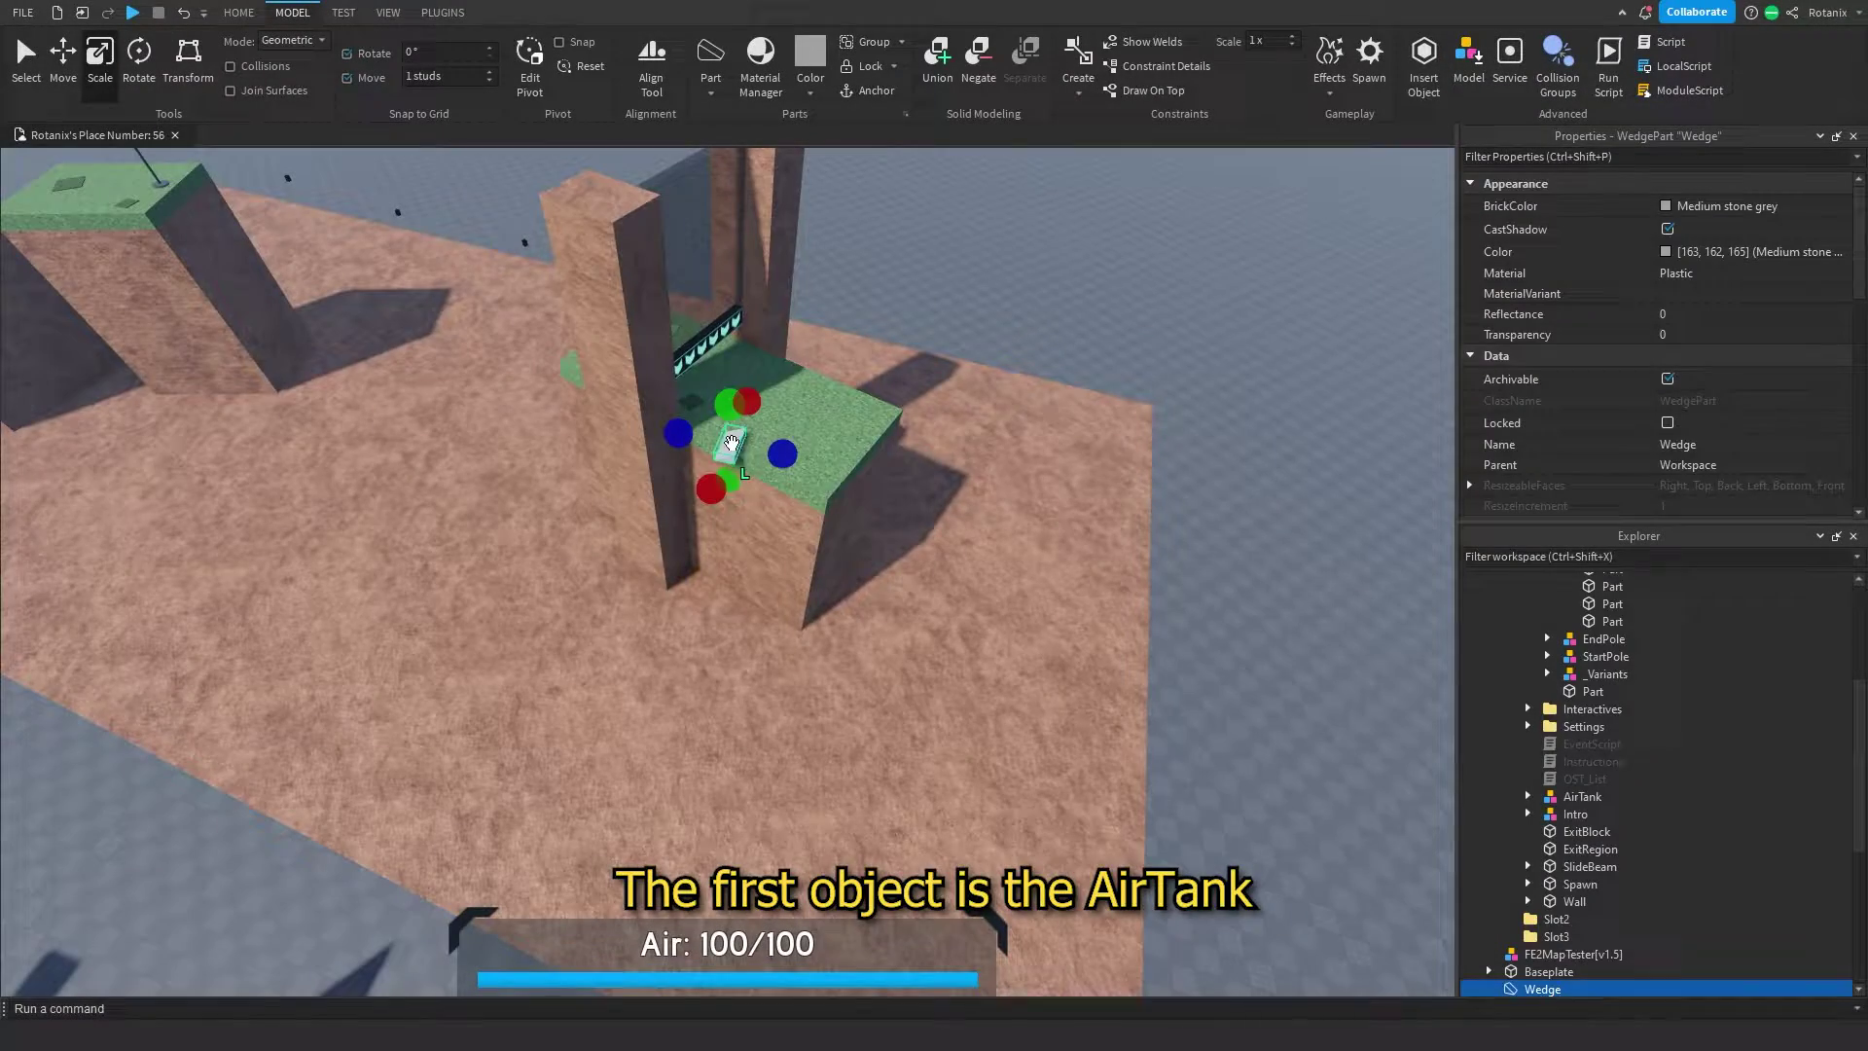
scroll(794, 360, "up", 5)
left_click_drag(749, 356, 678, 251)
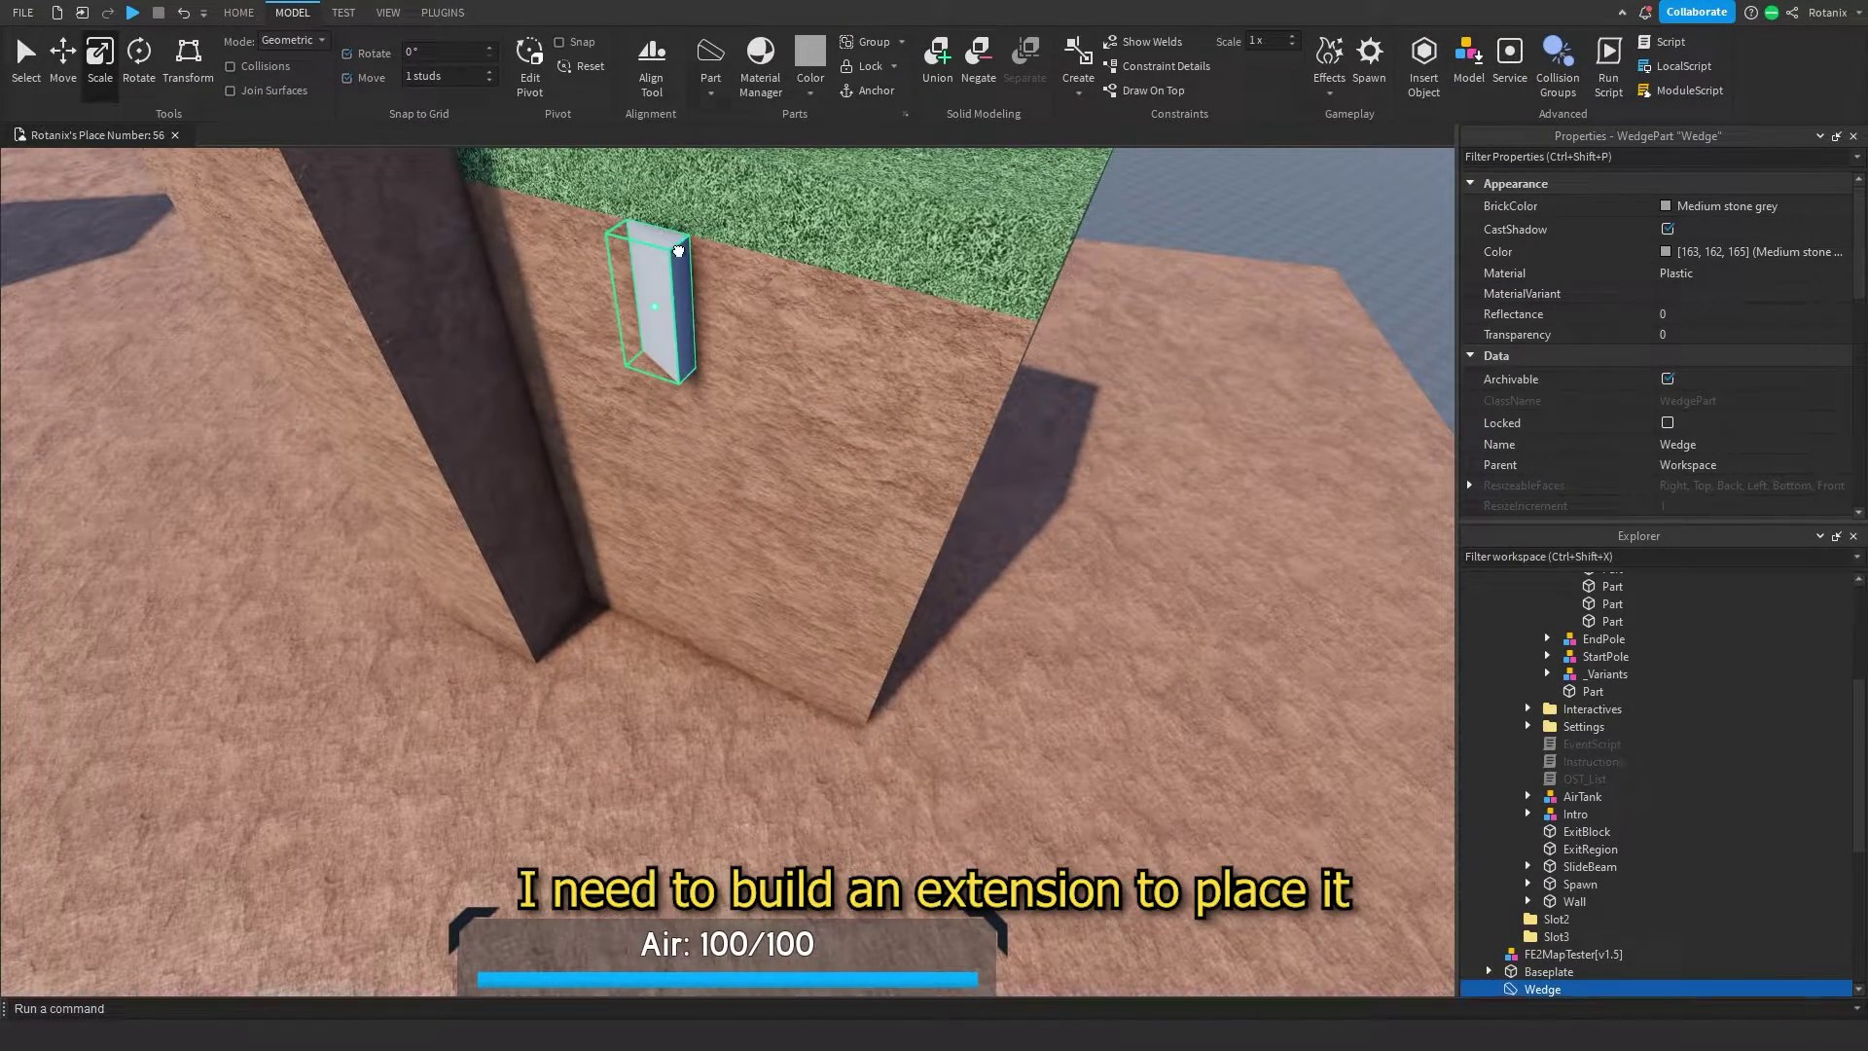
scroll(1725, 319, "up", 3)
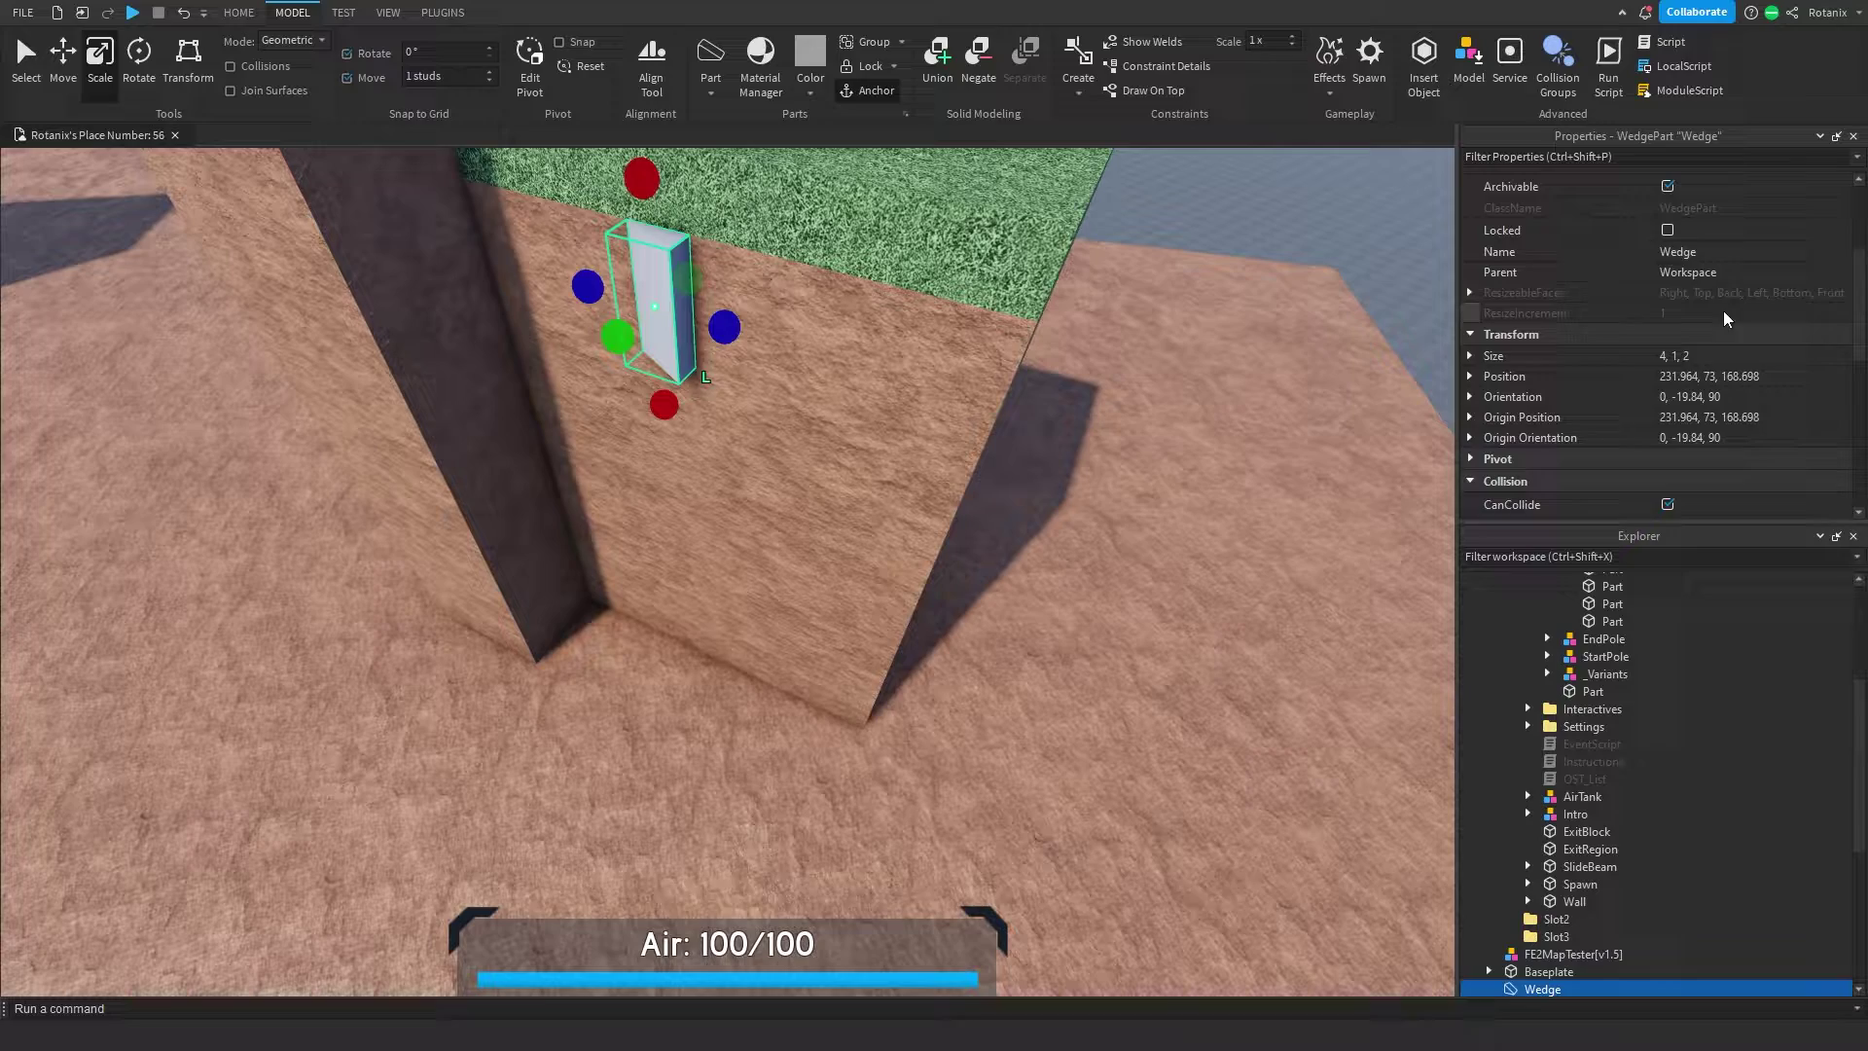
left_click(1588, 670)
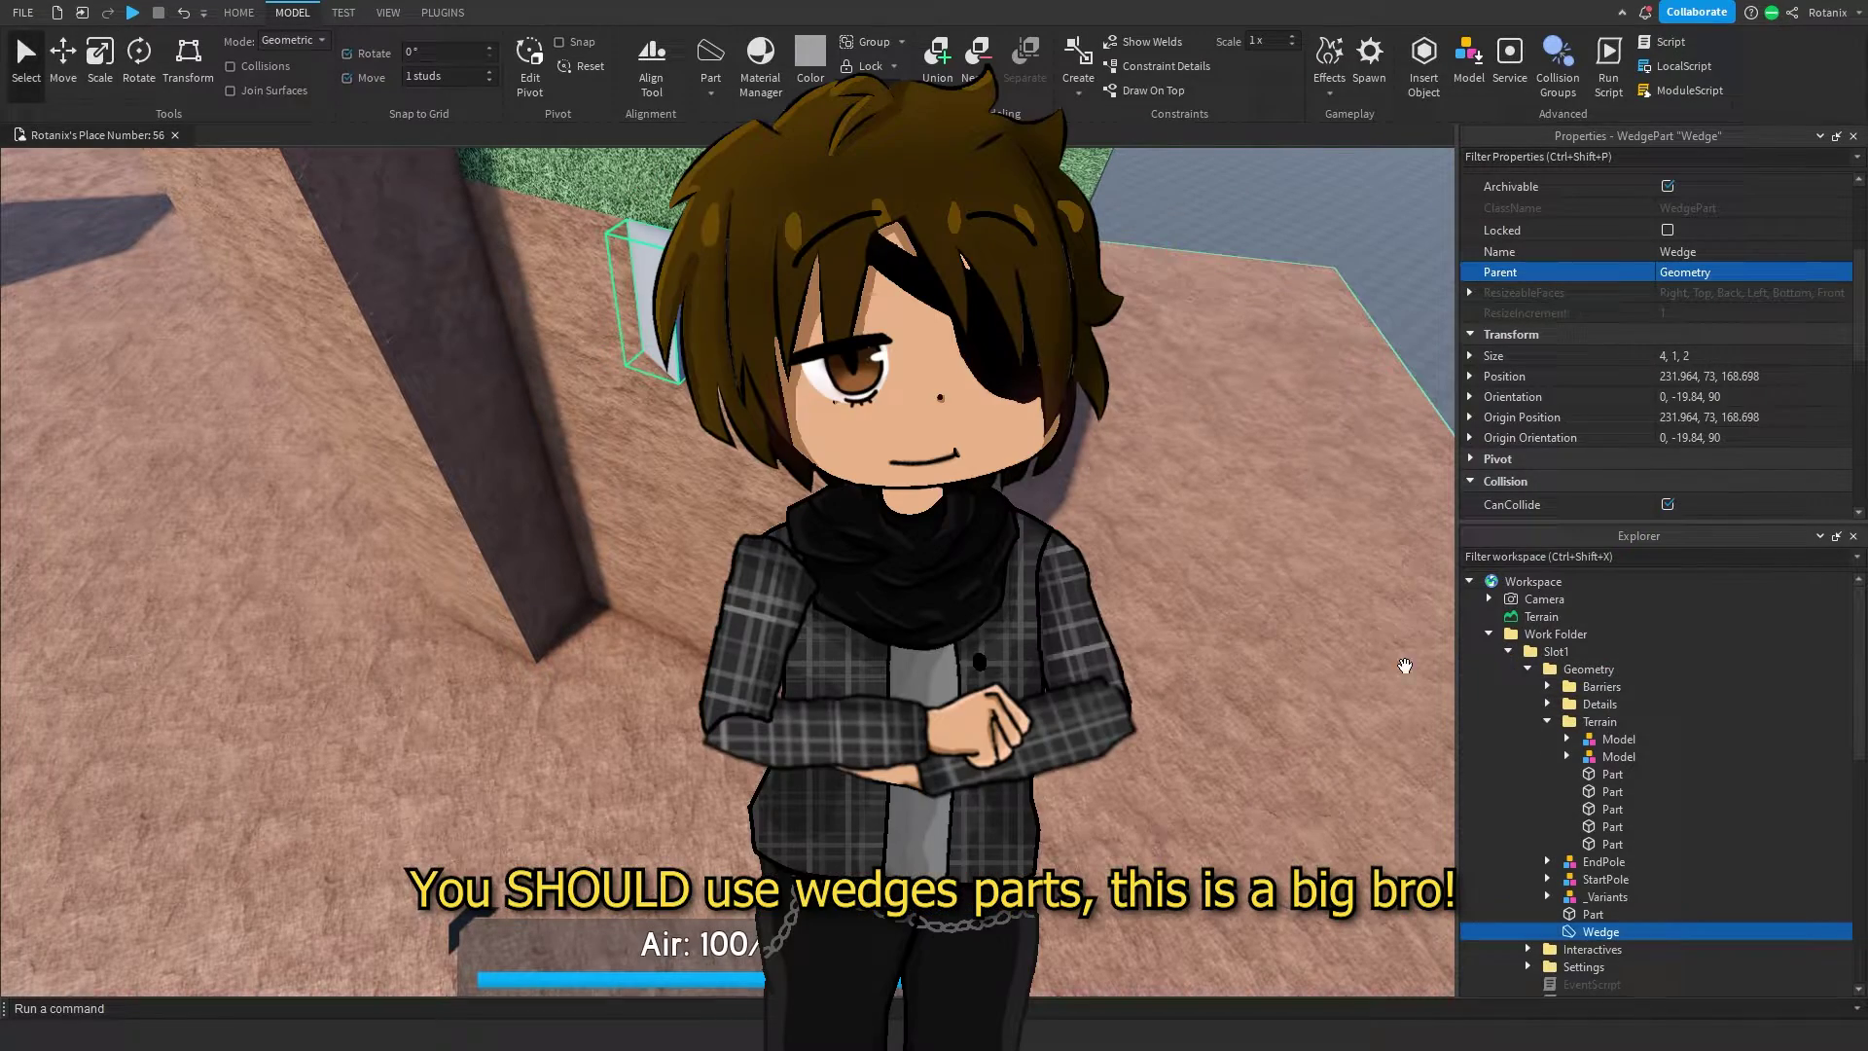
left_click(1707, 274)
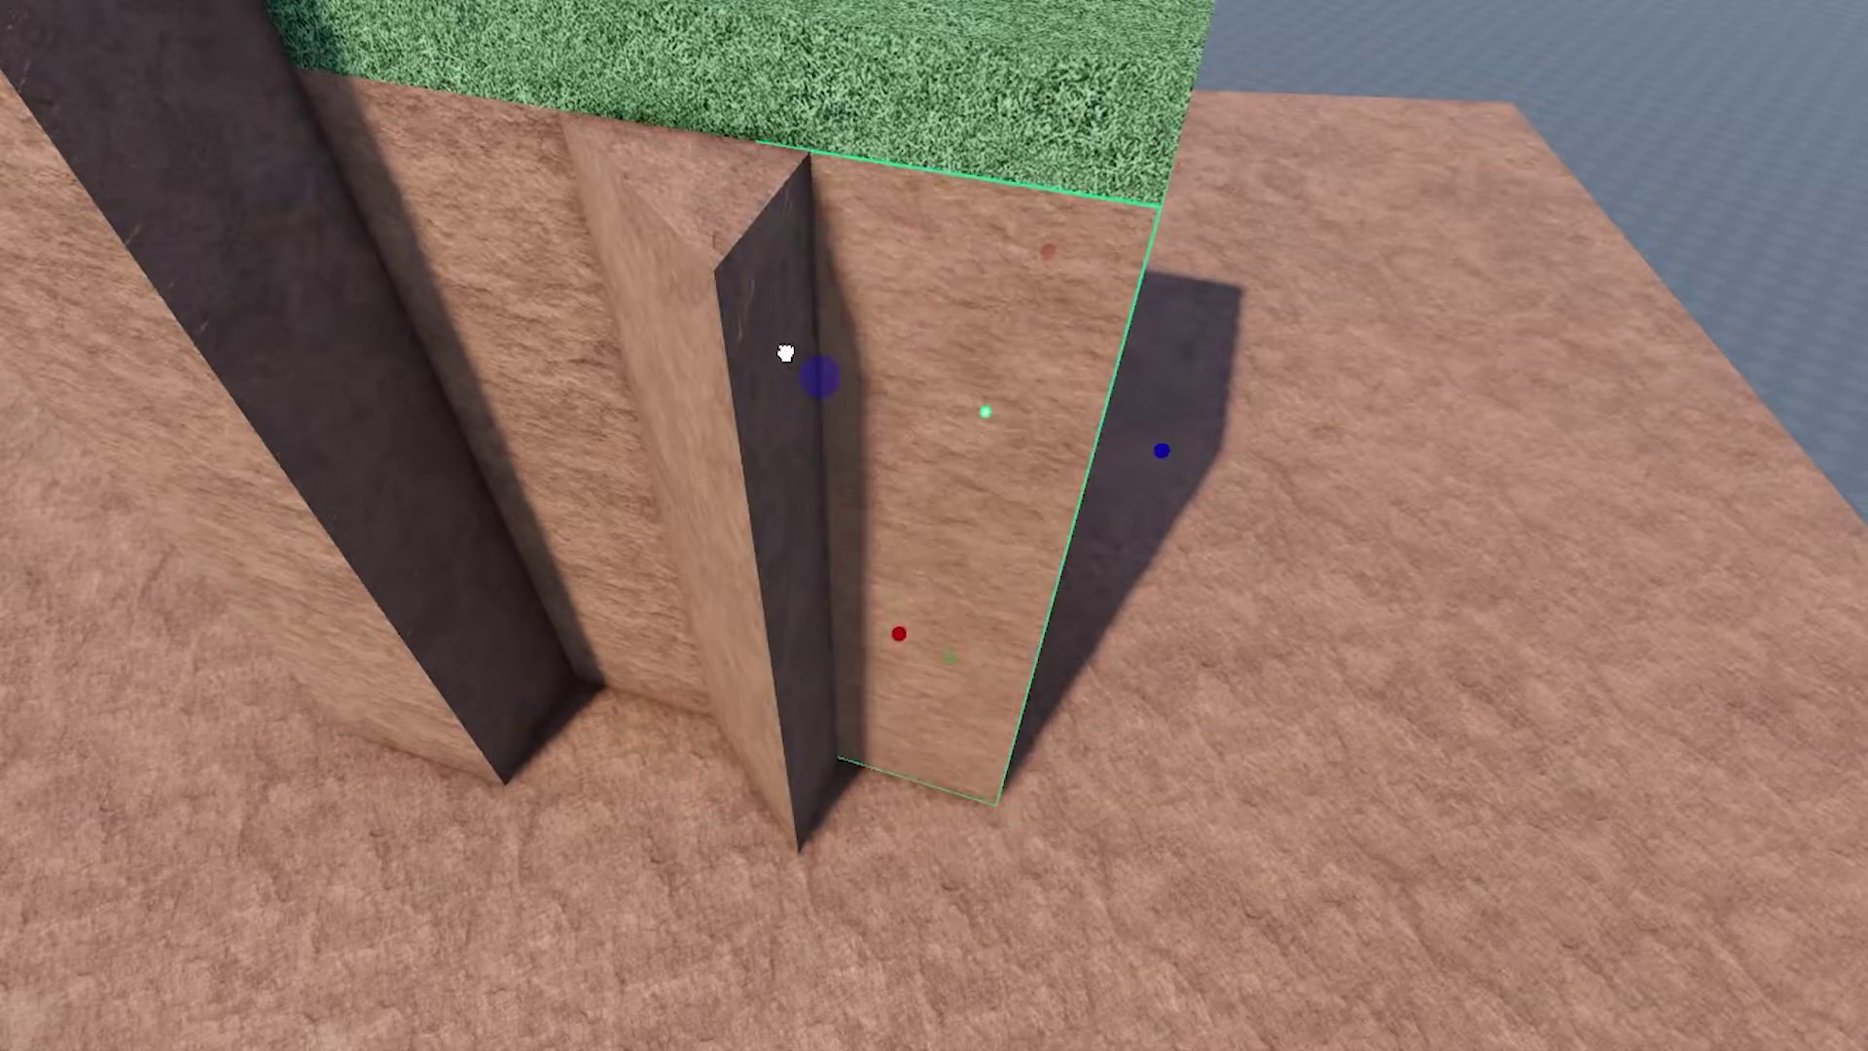
key("ctrl+r")
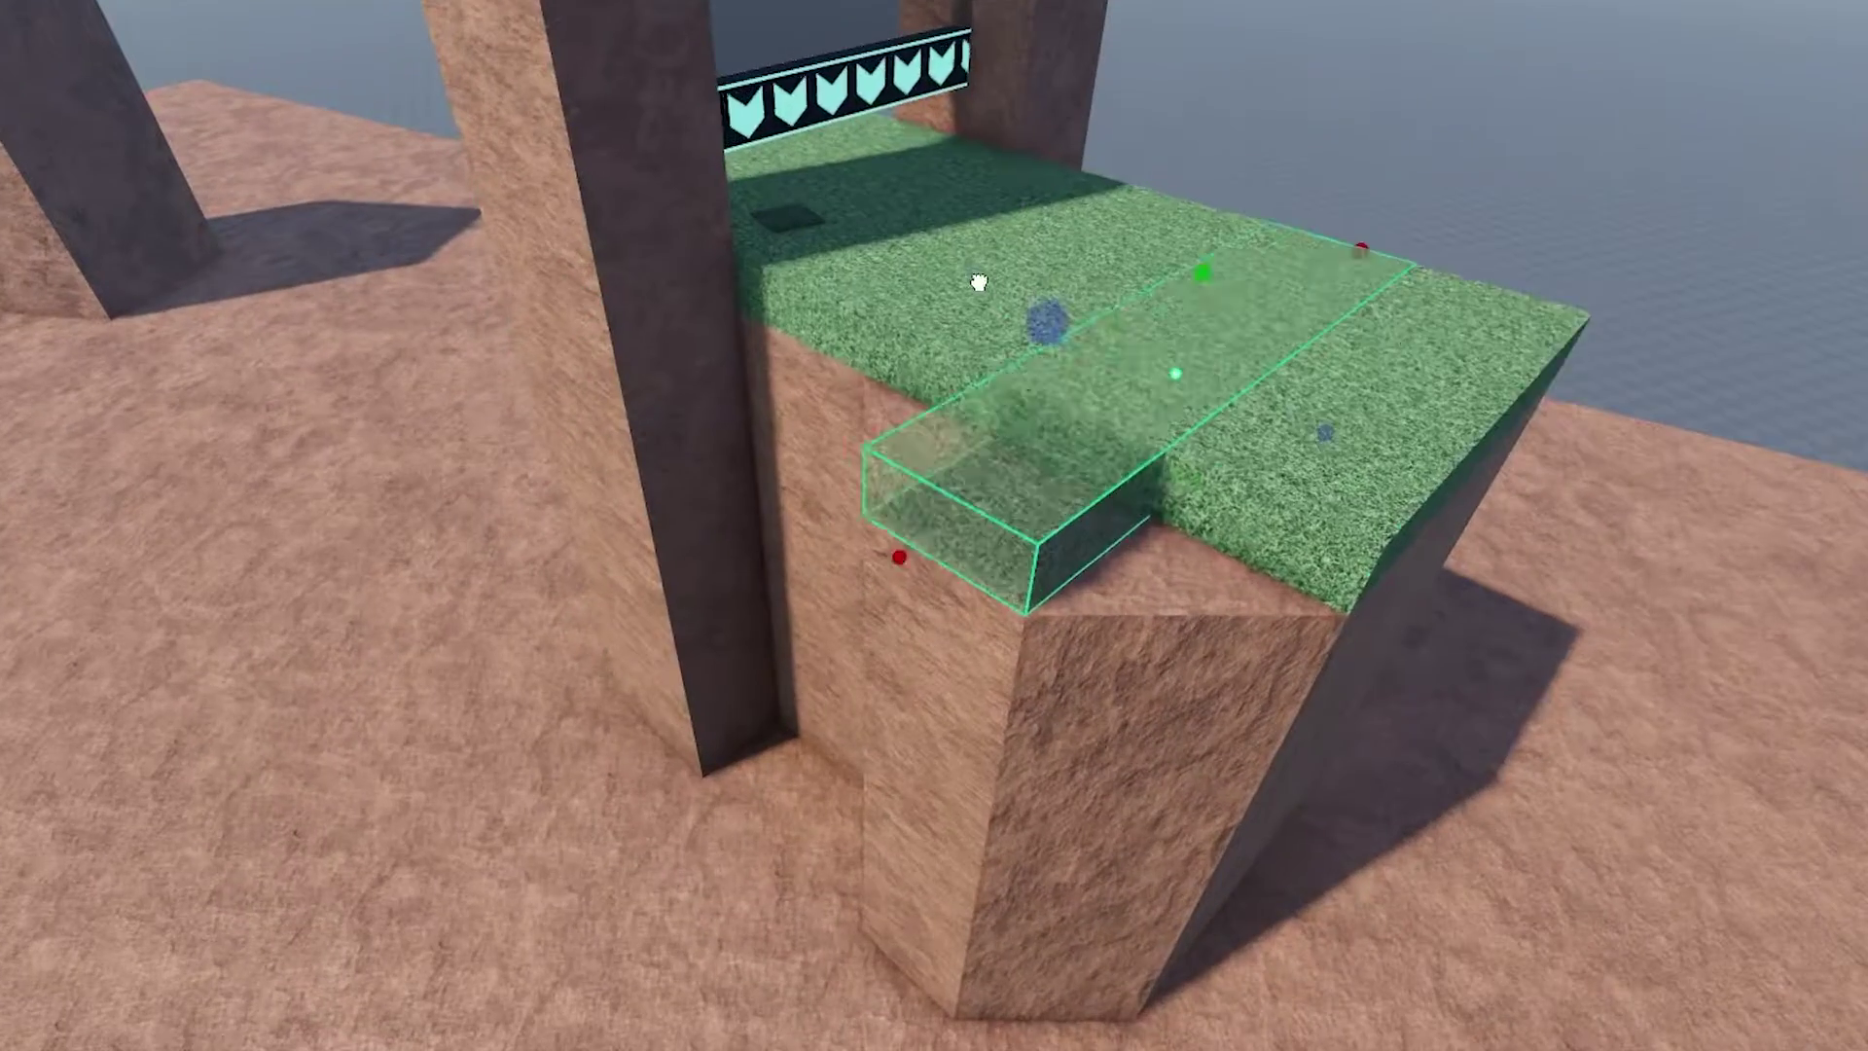
Place the AirTank on the grass platform between the tall pillars.
left_click(1209, 400)
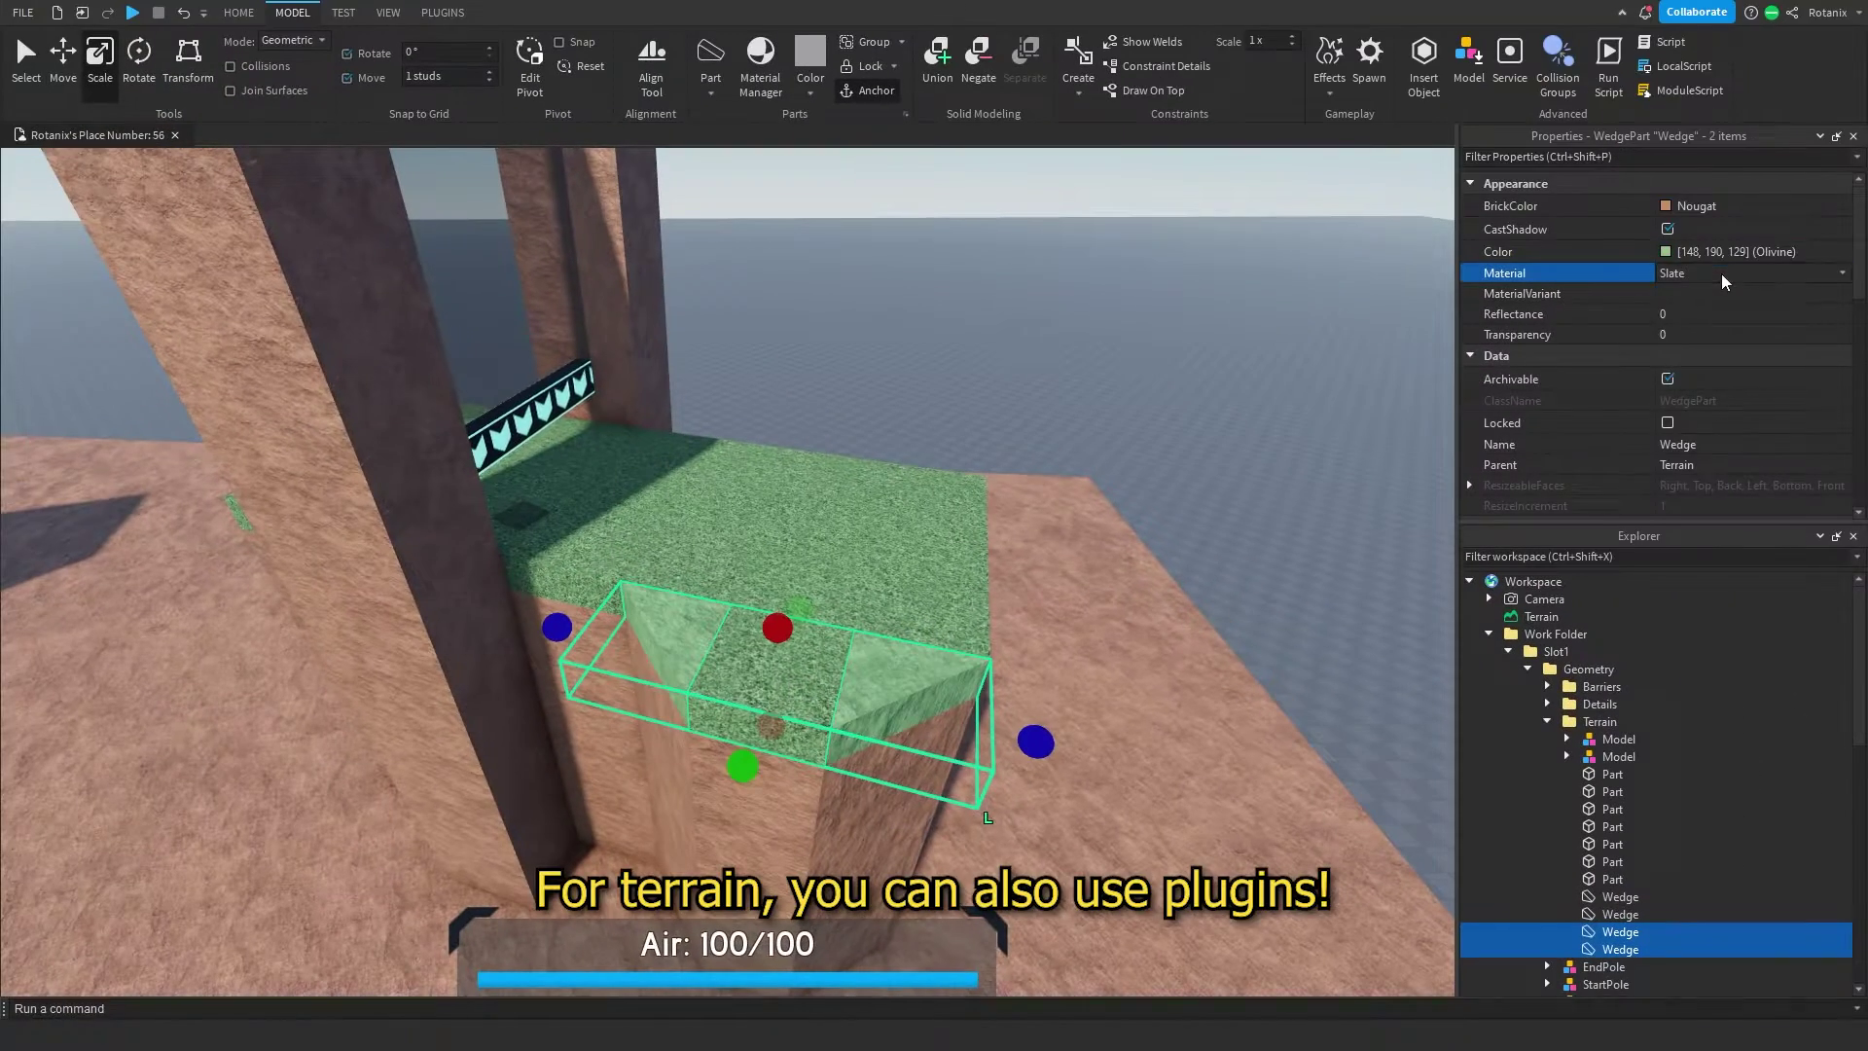
scroll(1750, 346, "up", 1)
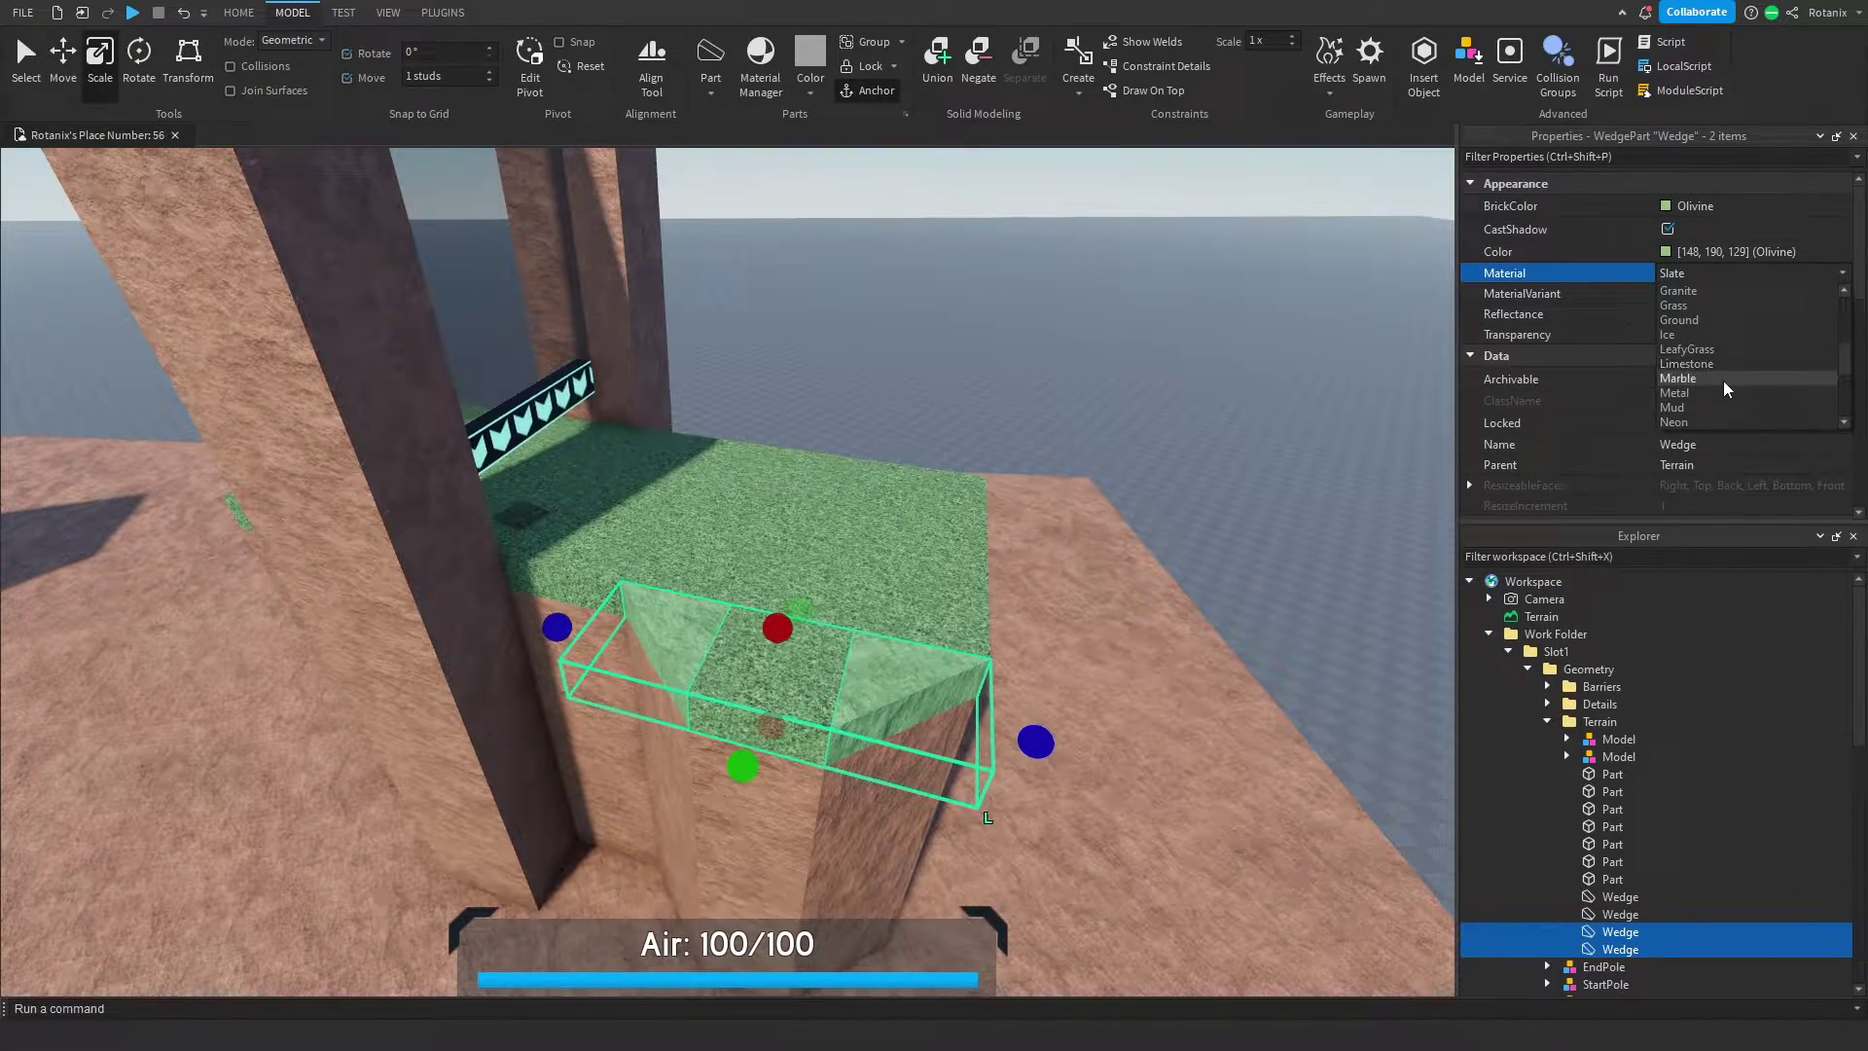
scroll(1713, 399, "up", 2)
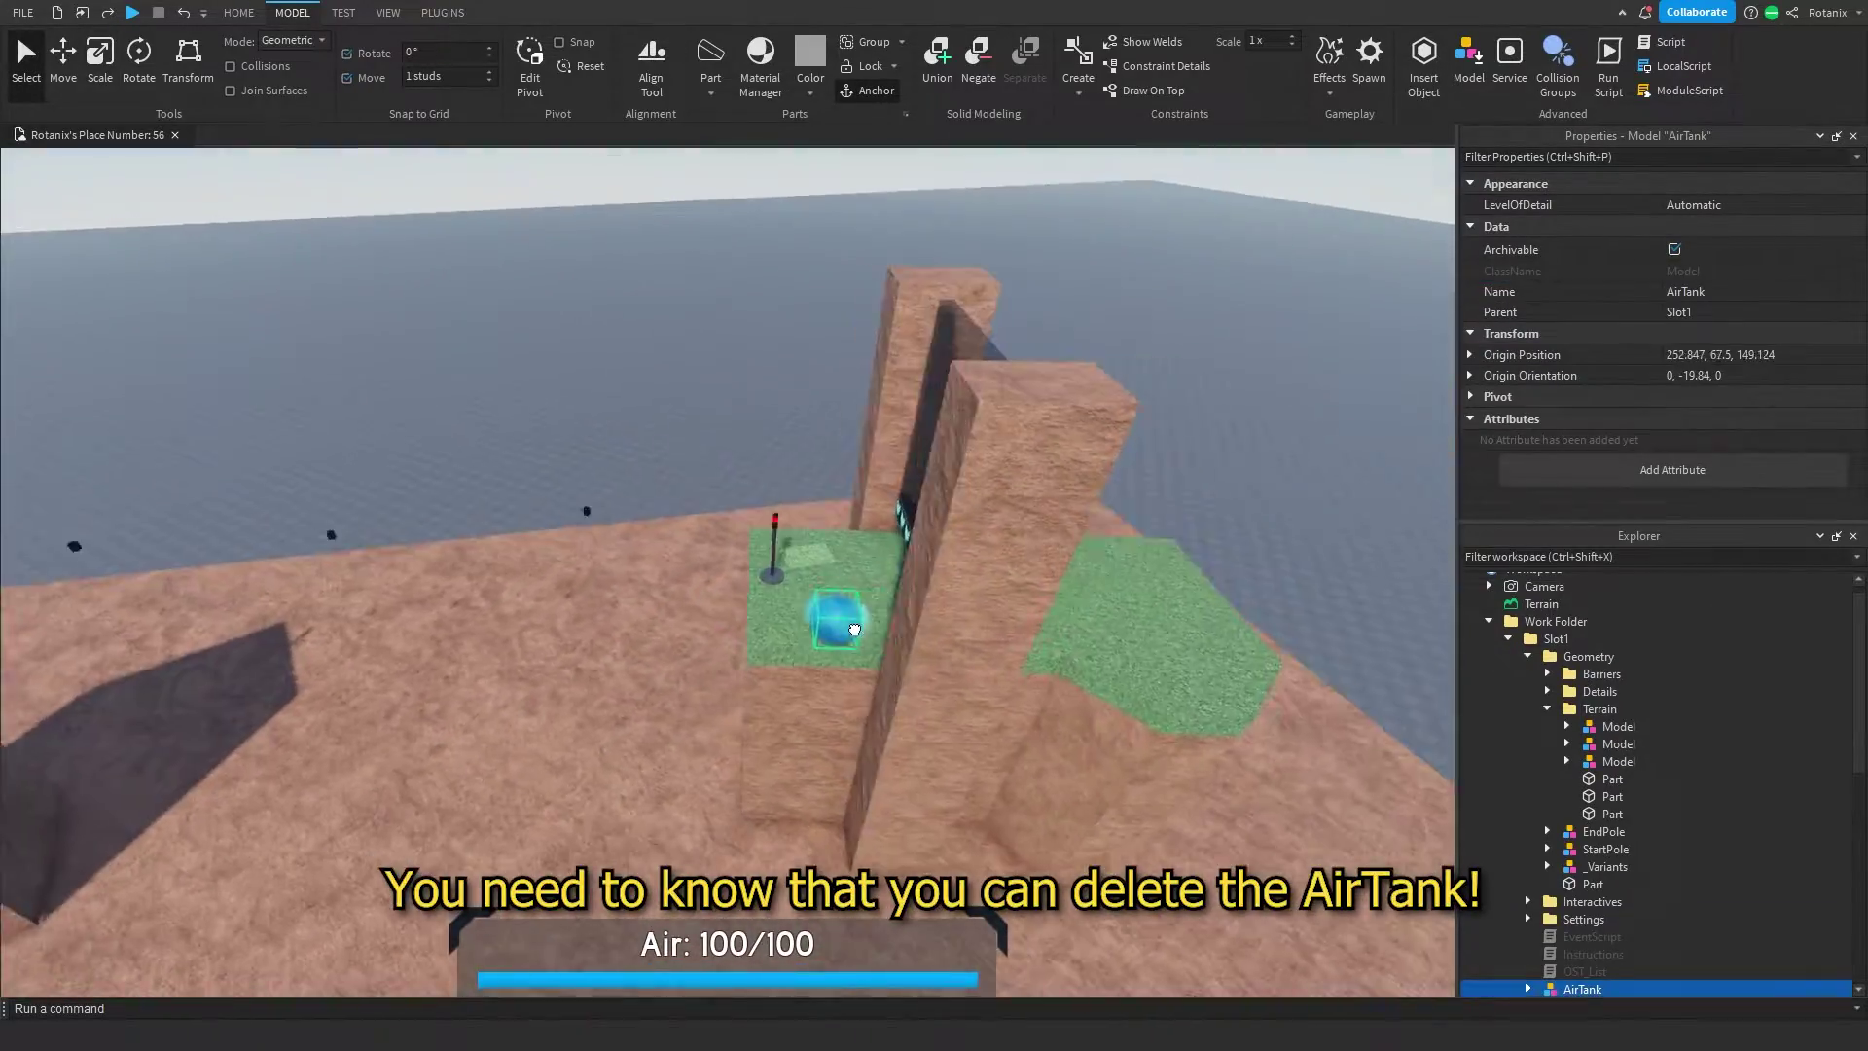
left_click_drag(854, 629, 903, 653)
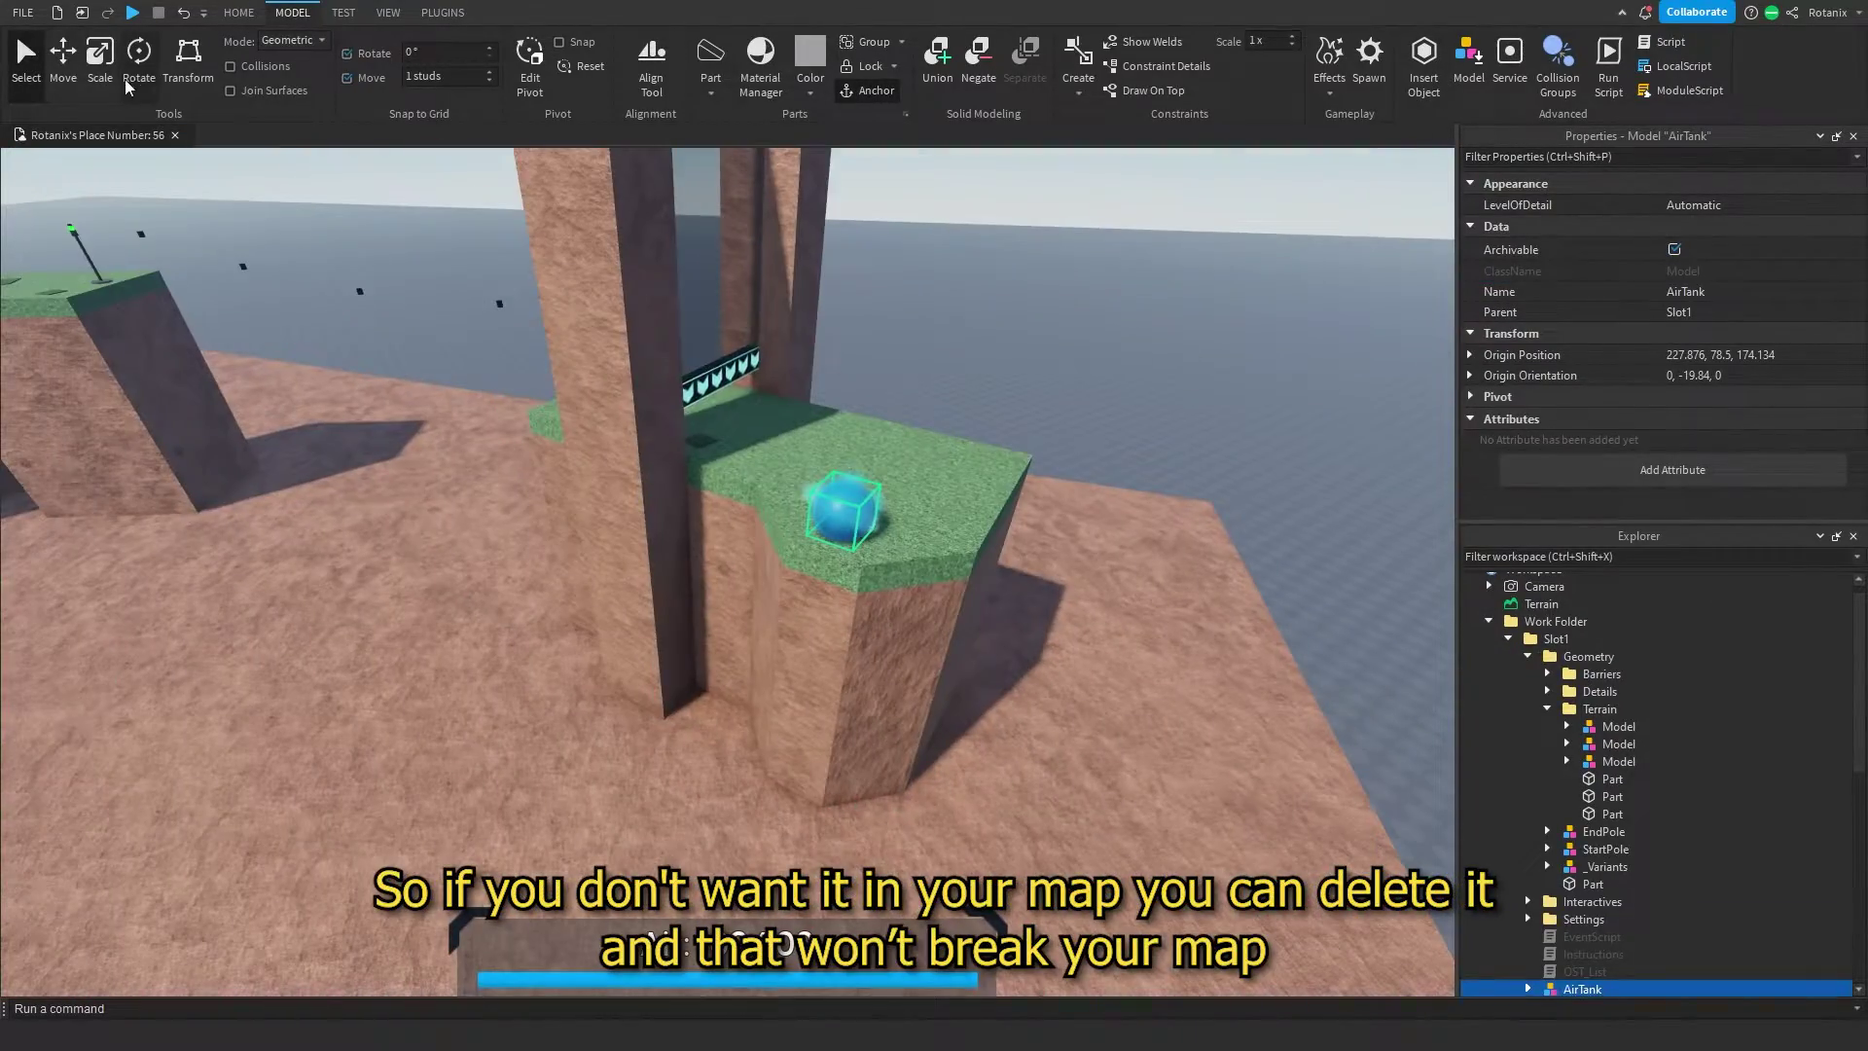
left_click(877, 353)
right_click_drag(876, 353, 905, 321)
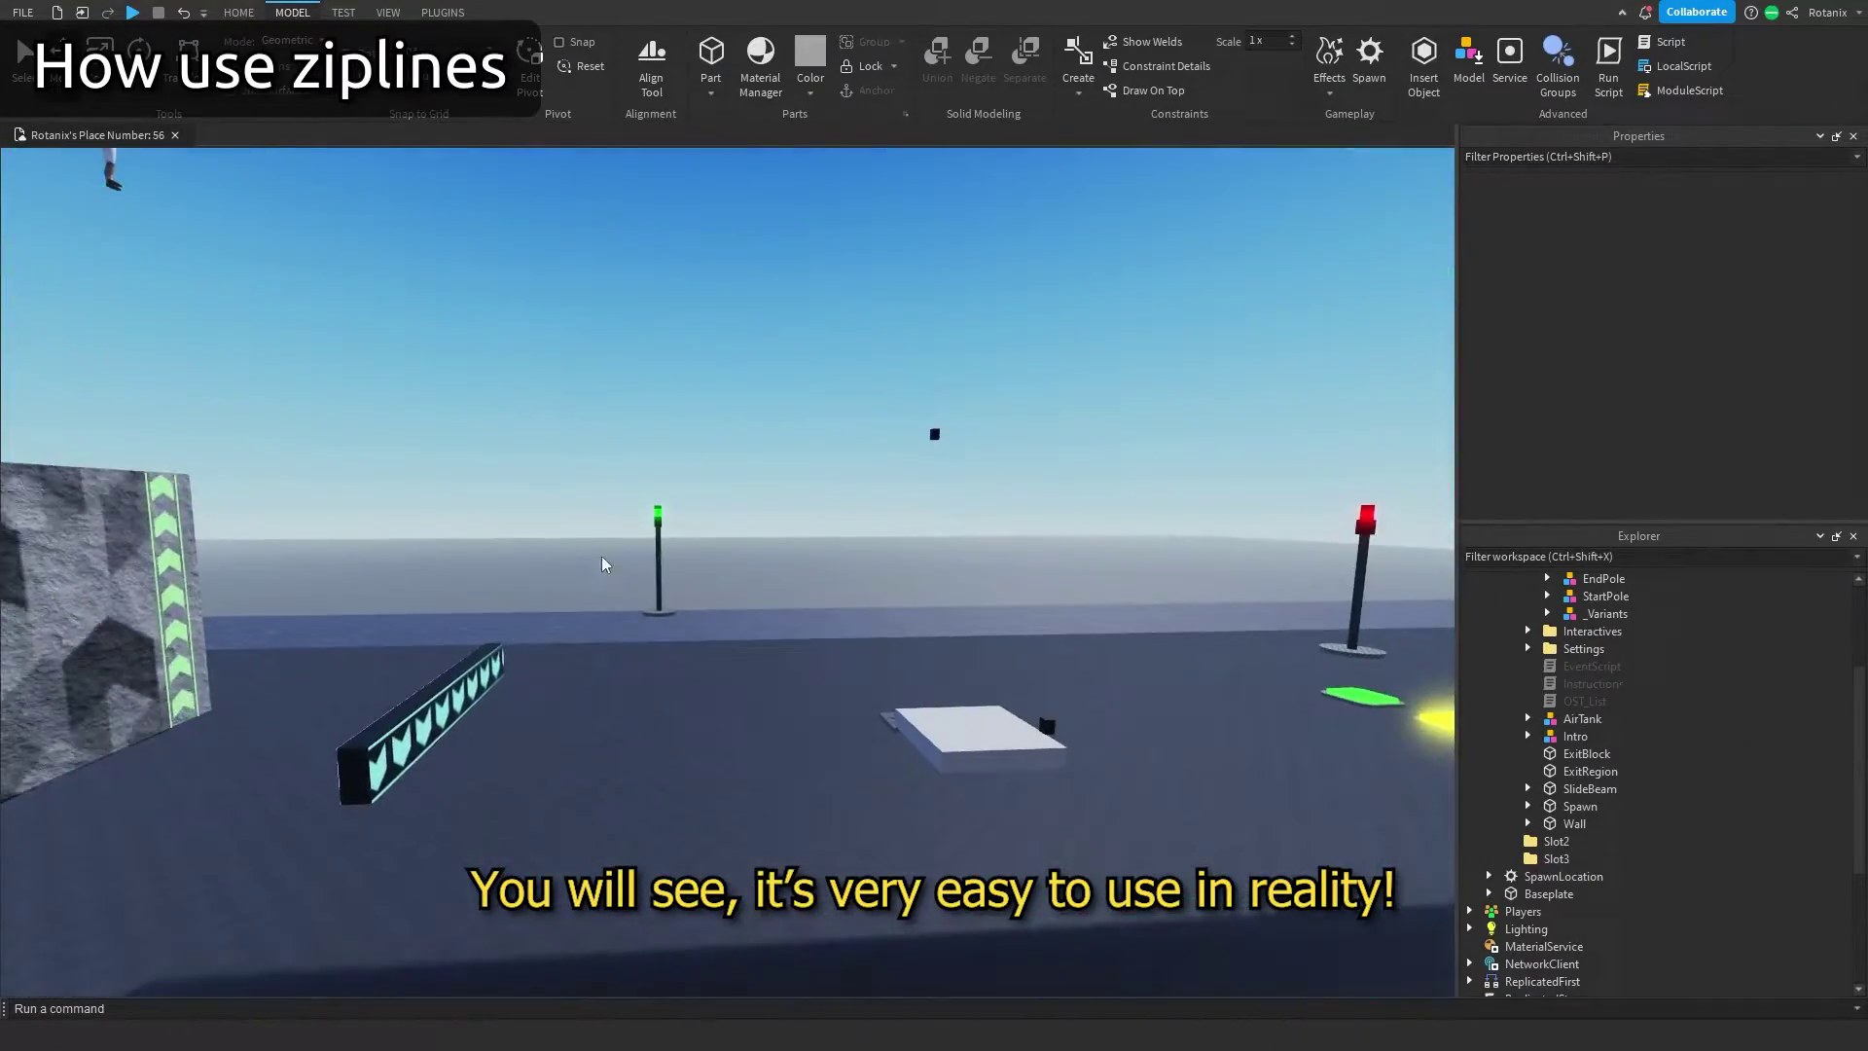
Reposition the green zipline start pole and ungroup the rope model into loose Point parts.
left_click(652, 564)
key("f")
left_click_drag(685, 611, 729, 590)
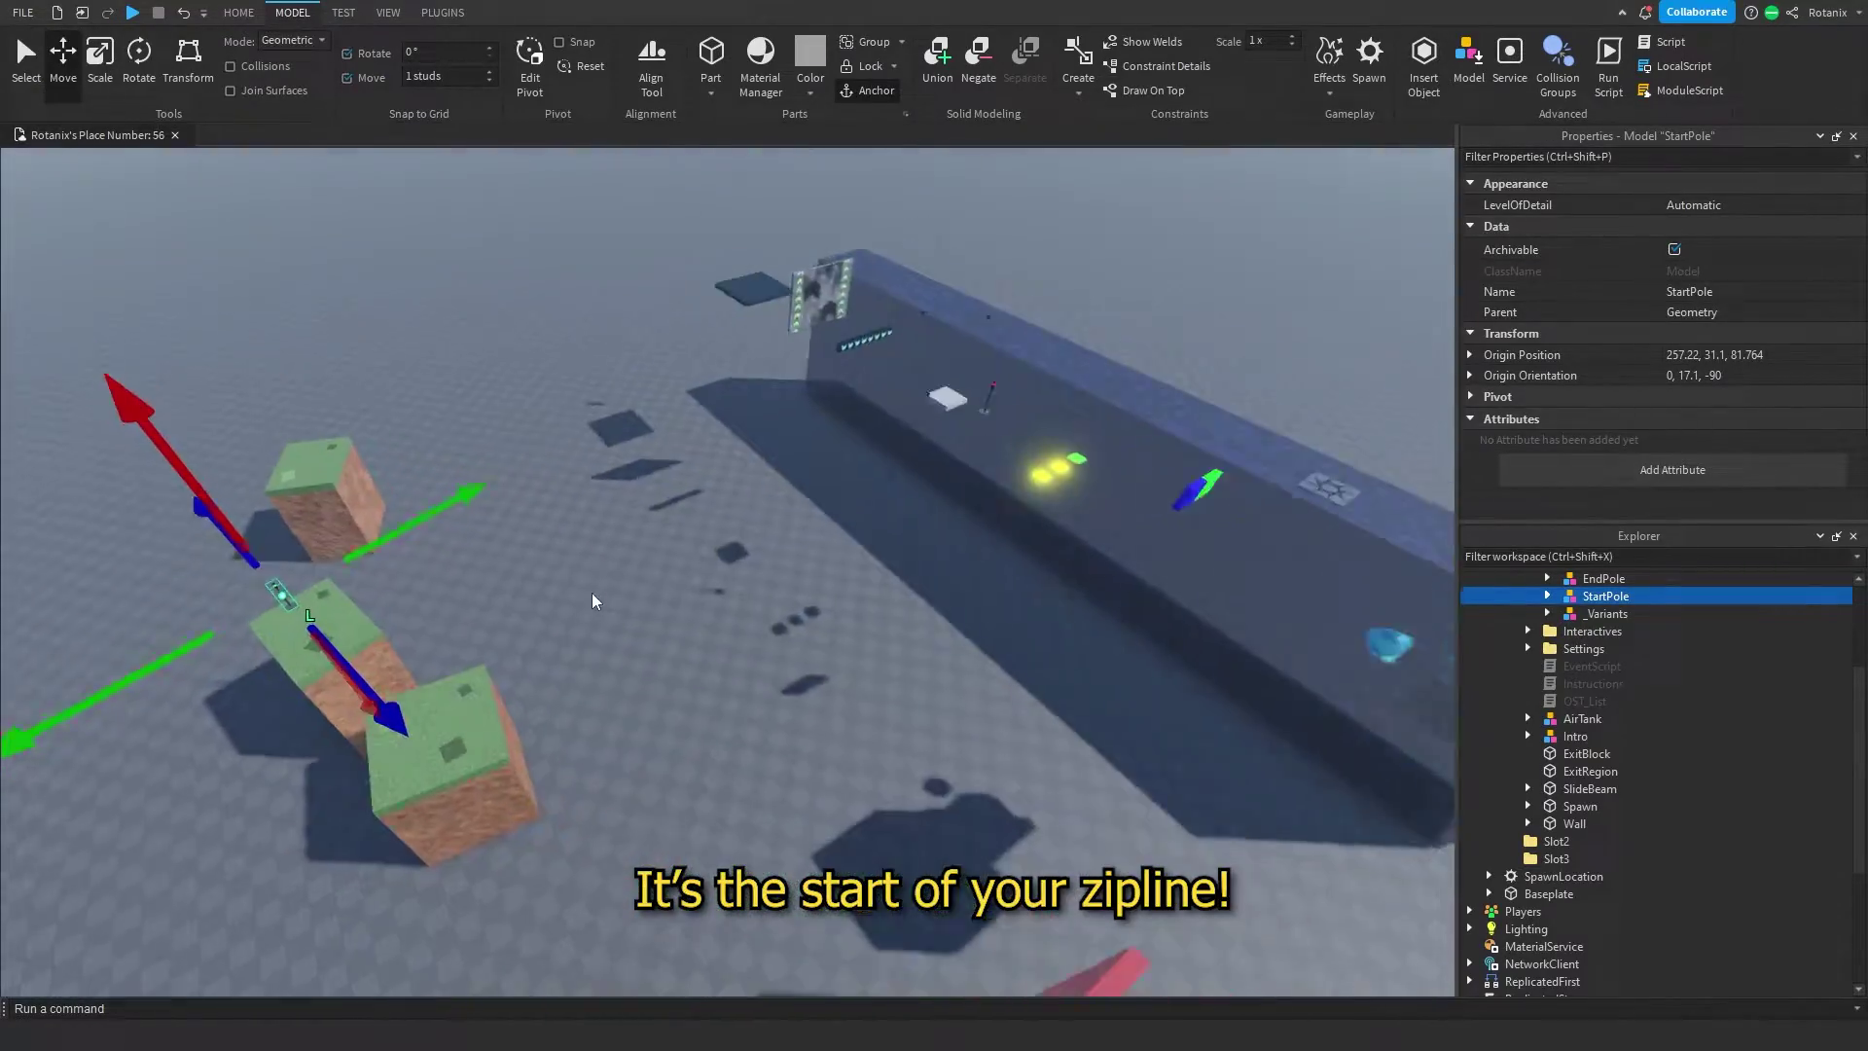
left_click(669, 619)
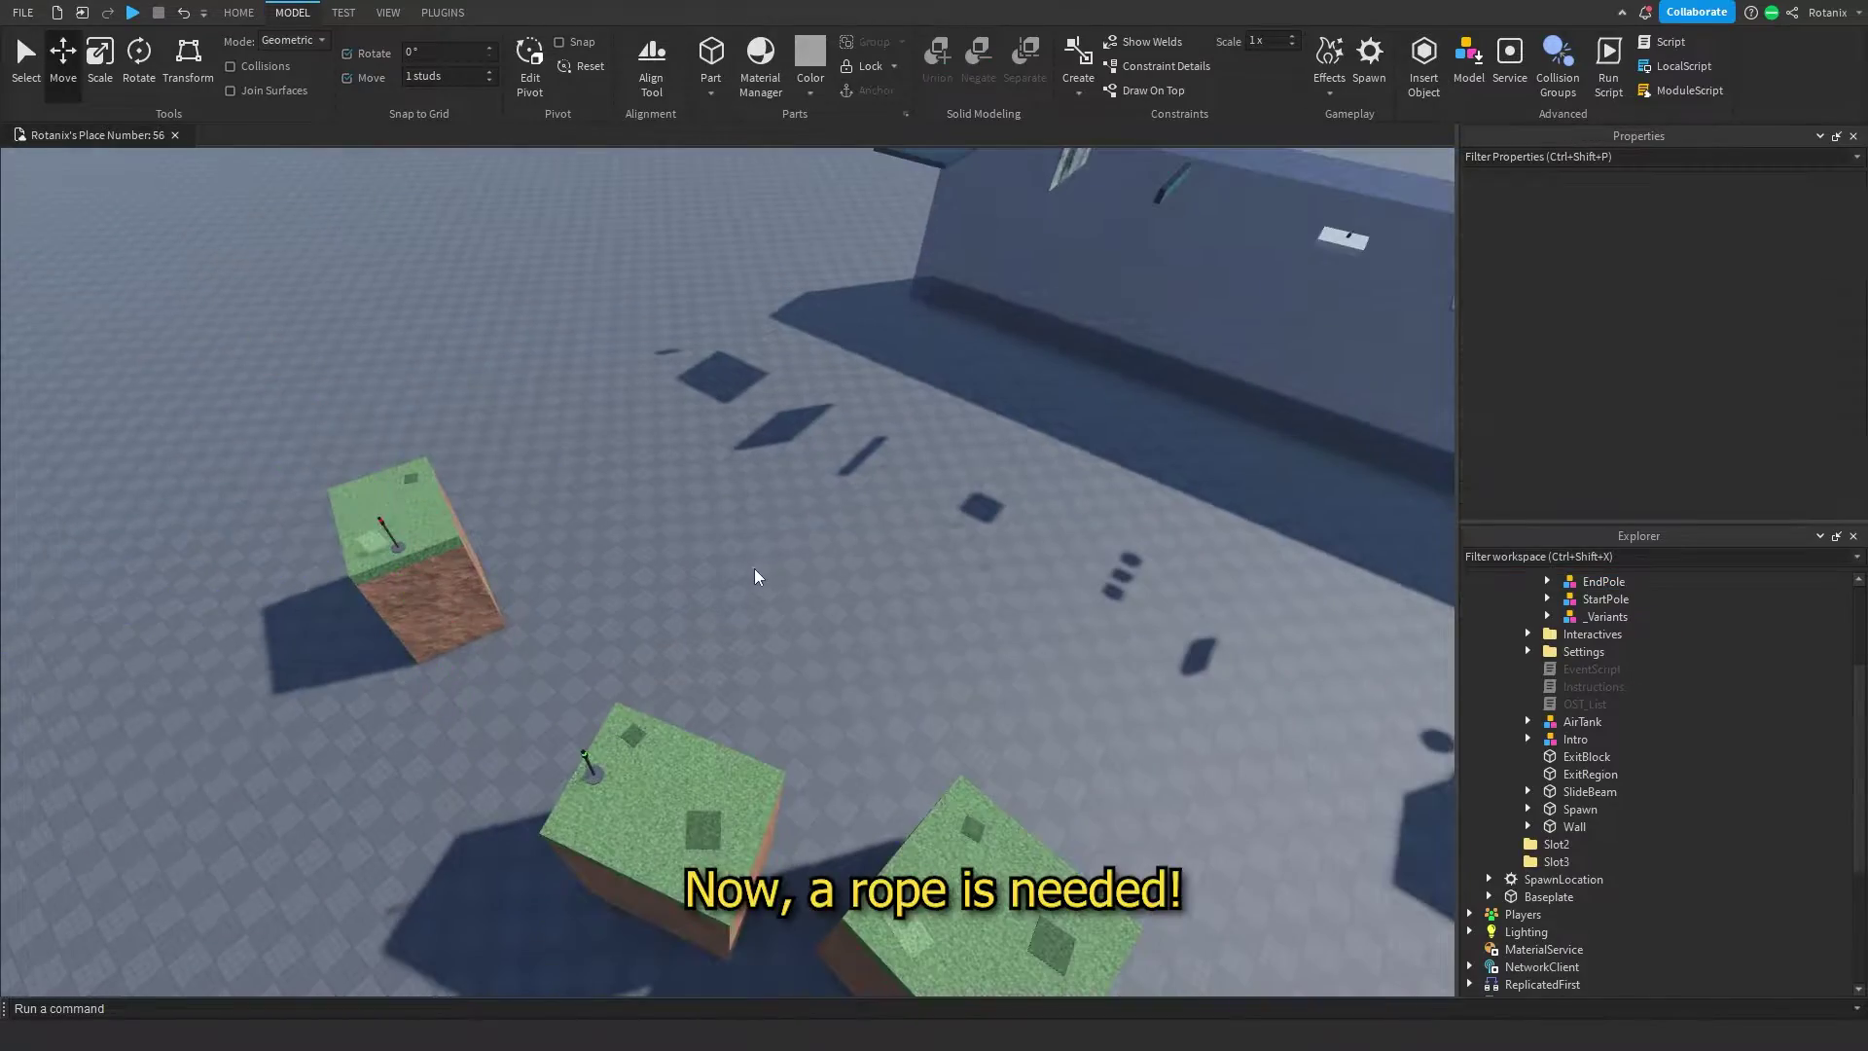
scroll(792, 534, "up", 5)
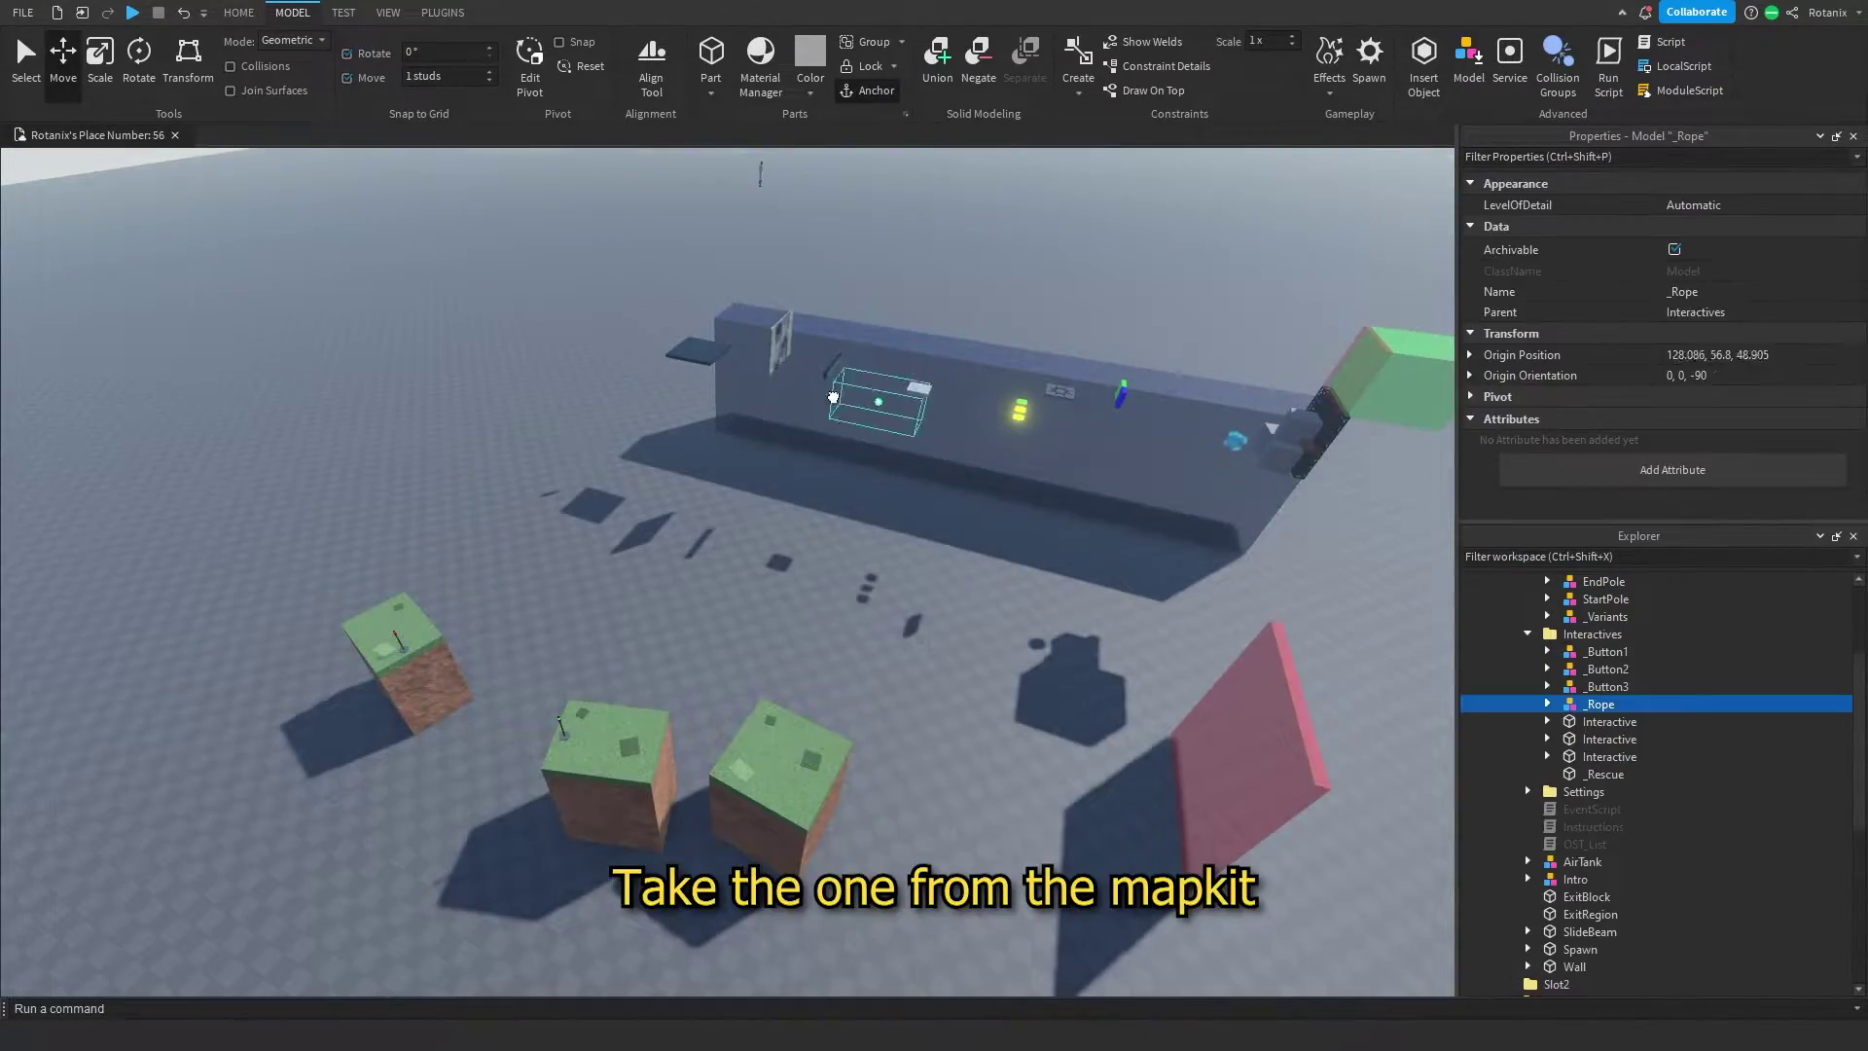
scroll(834, 397, "down", 3)
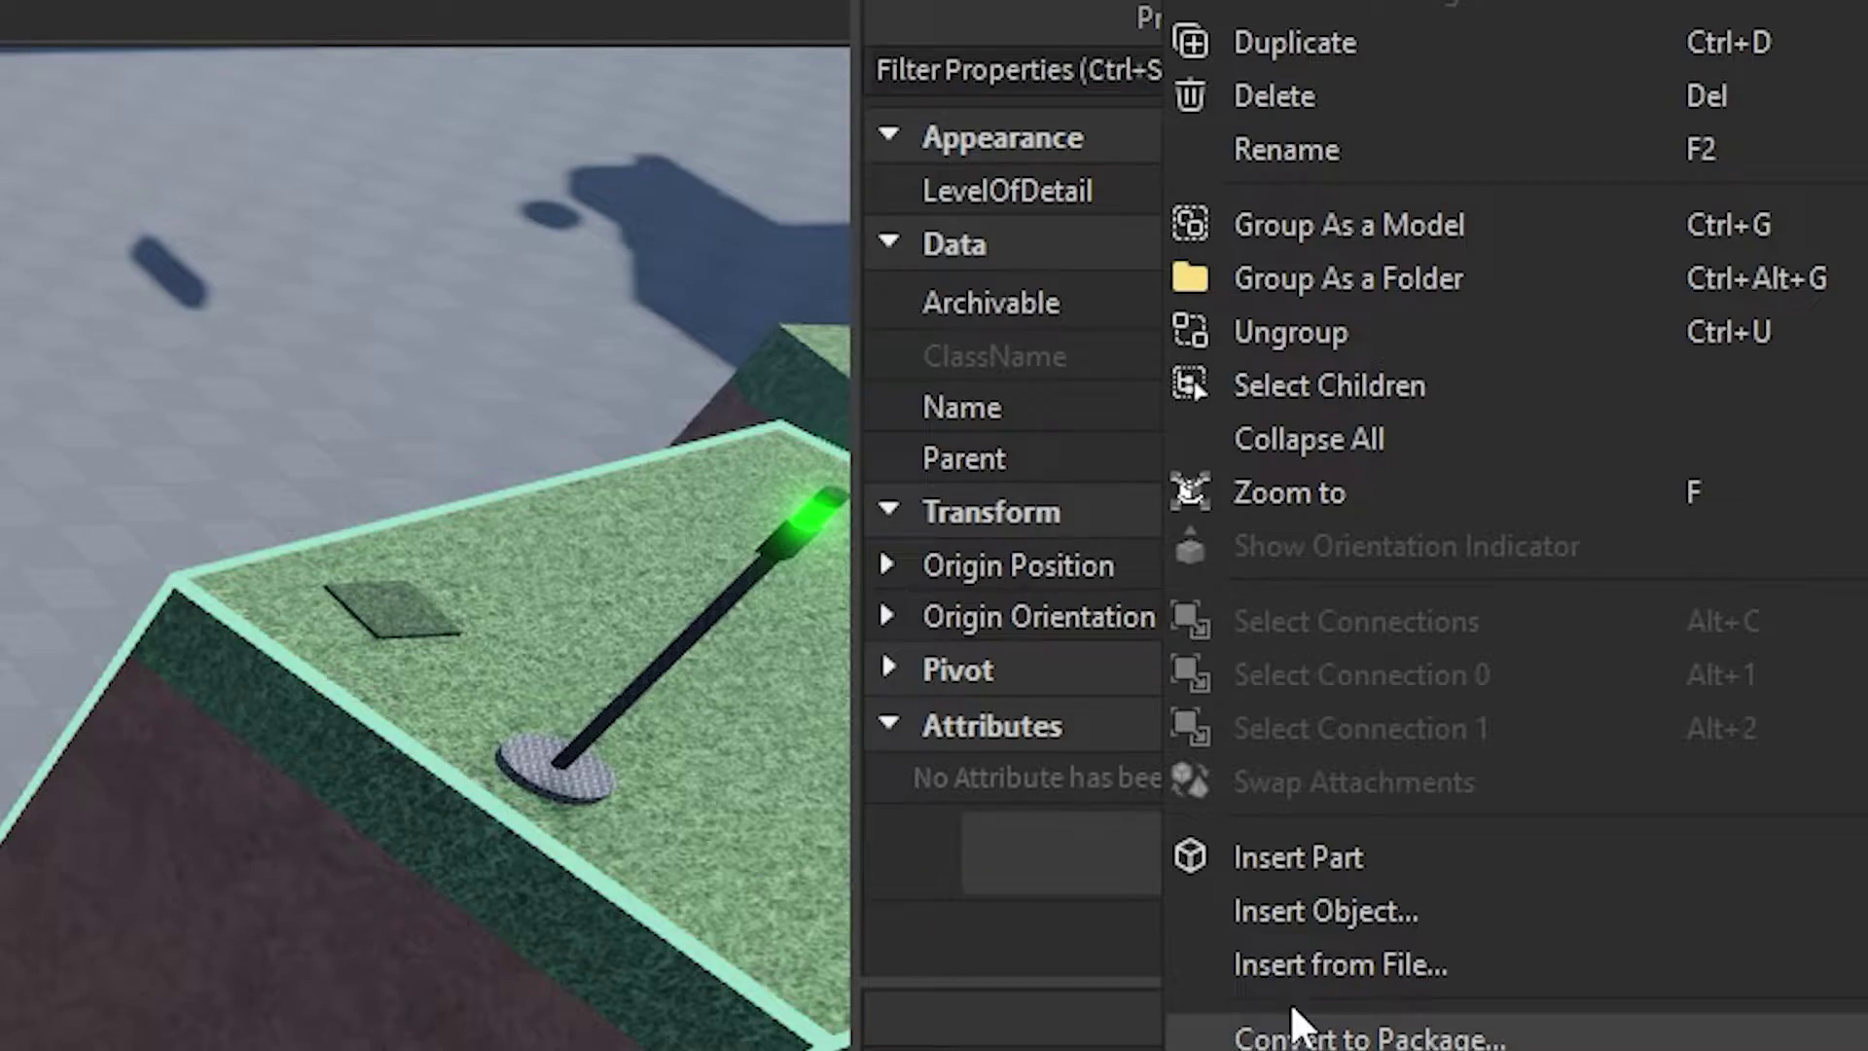
left_click(1397, 362)
left_click(1593, 808, "shift")
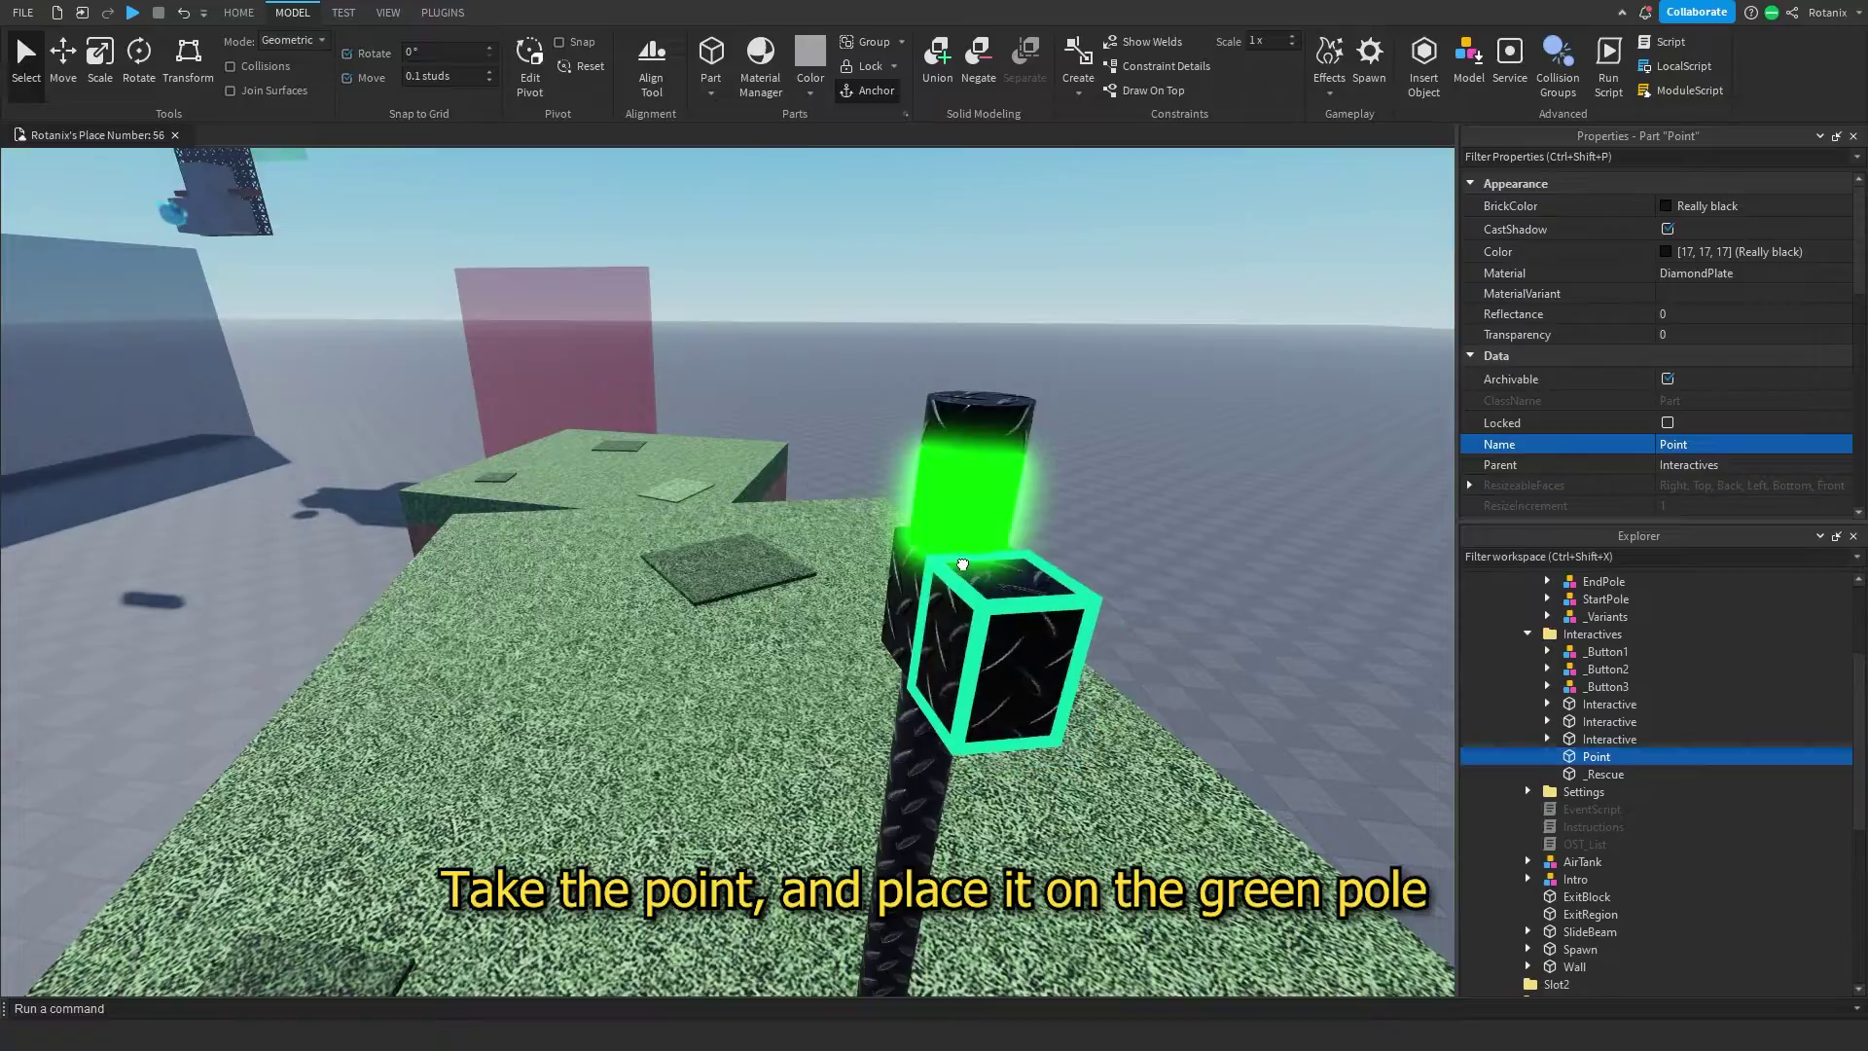
Move the rope points along the path from the green start pole toward the red end pole.
right_click_drag(963, 564, 963, 564)
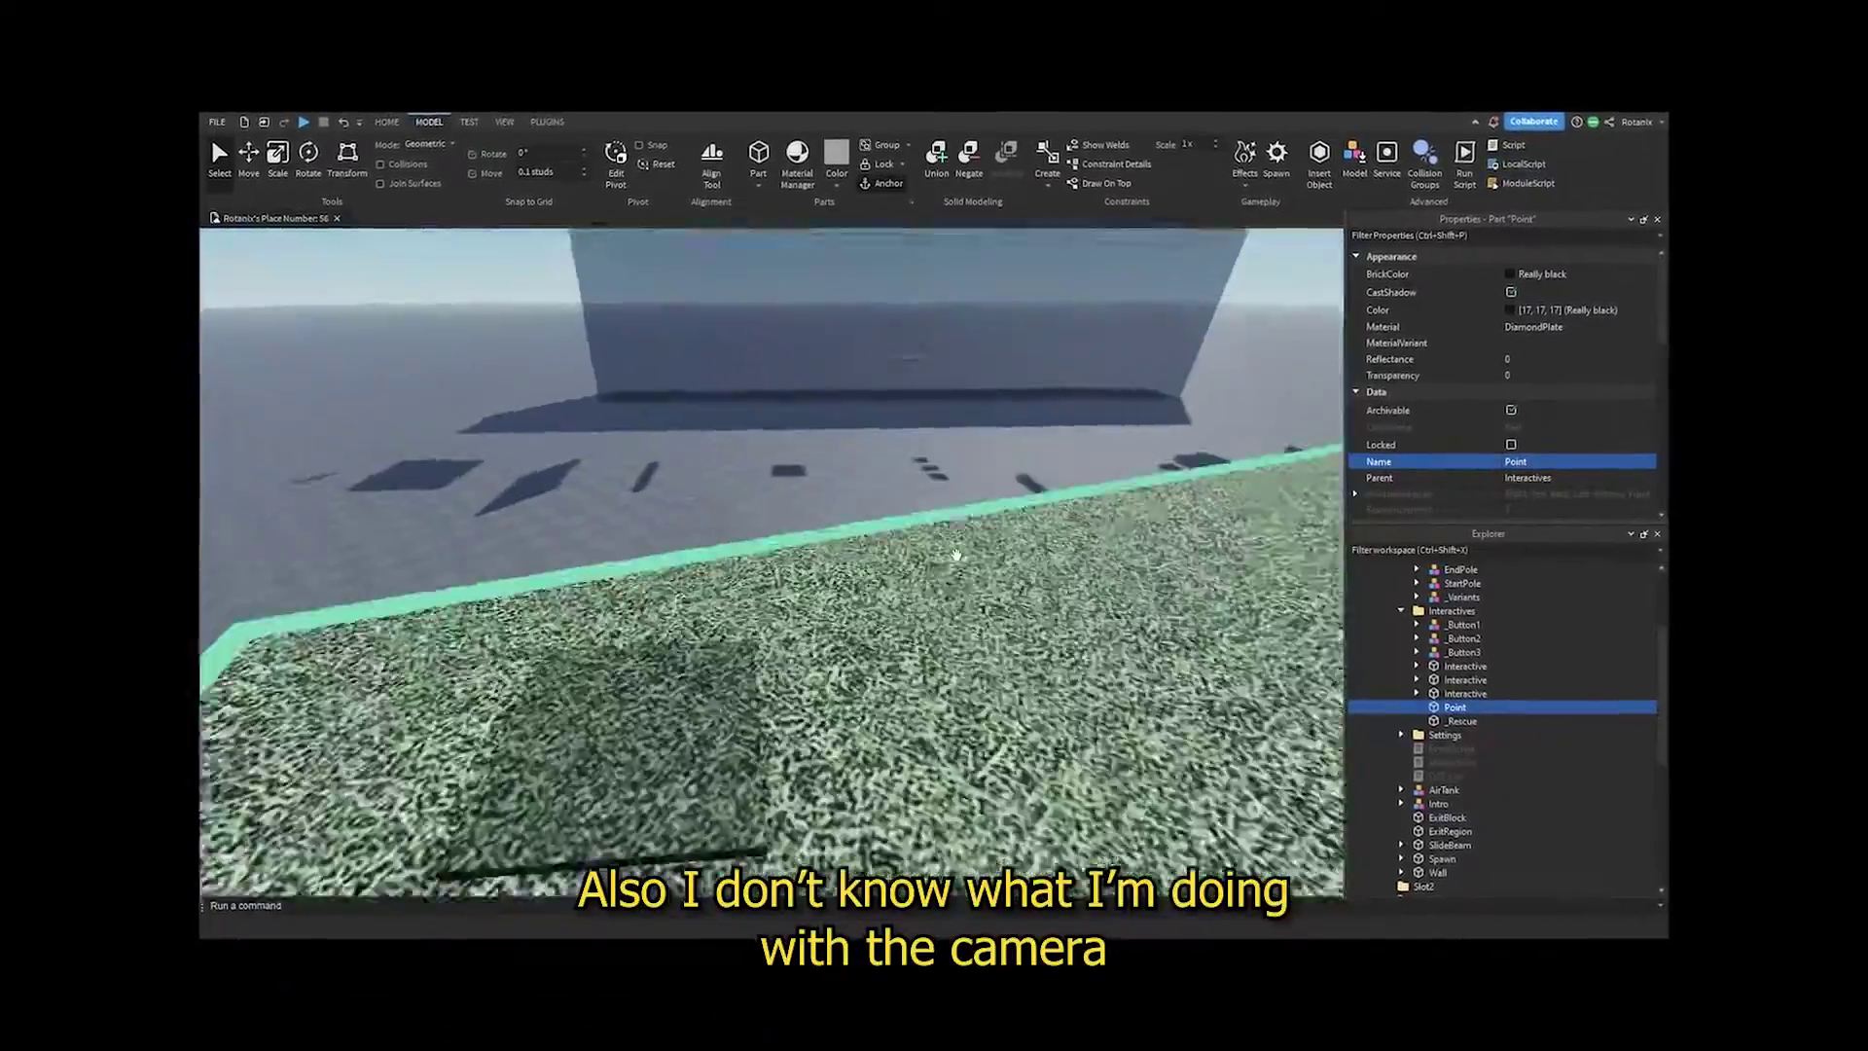
scroll(955, 555, "down", 5)
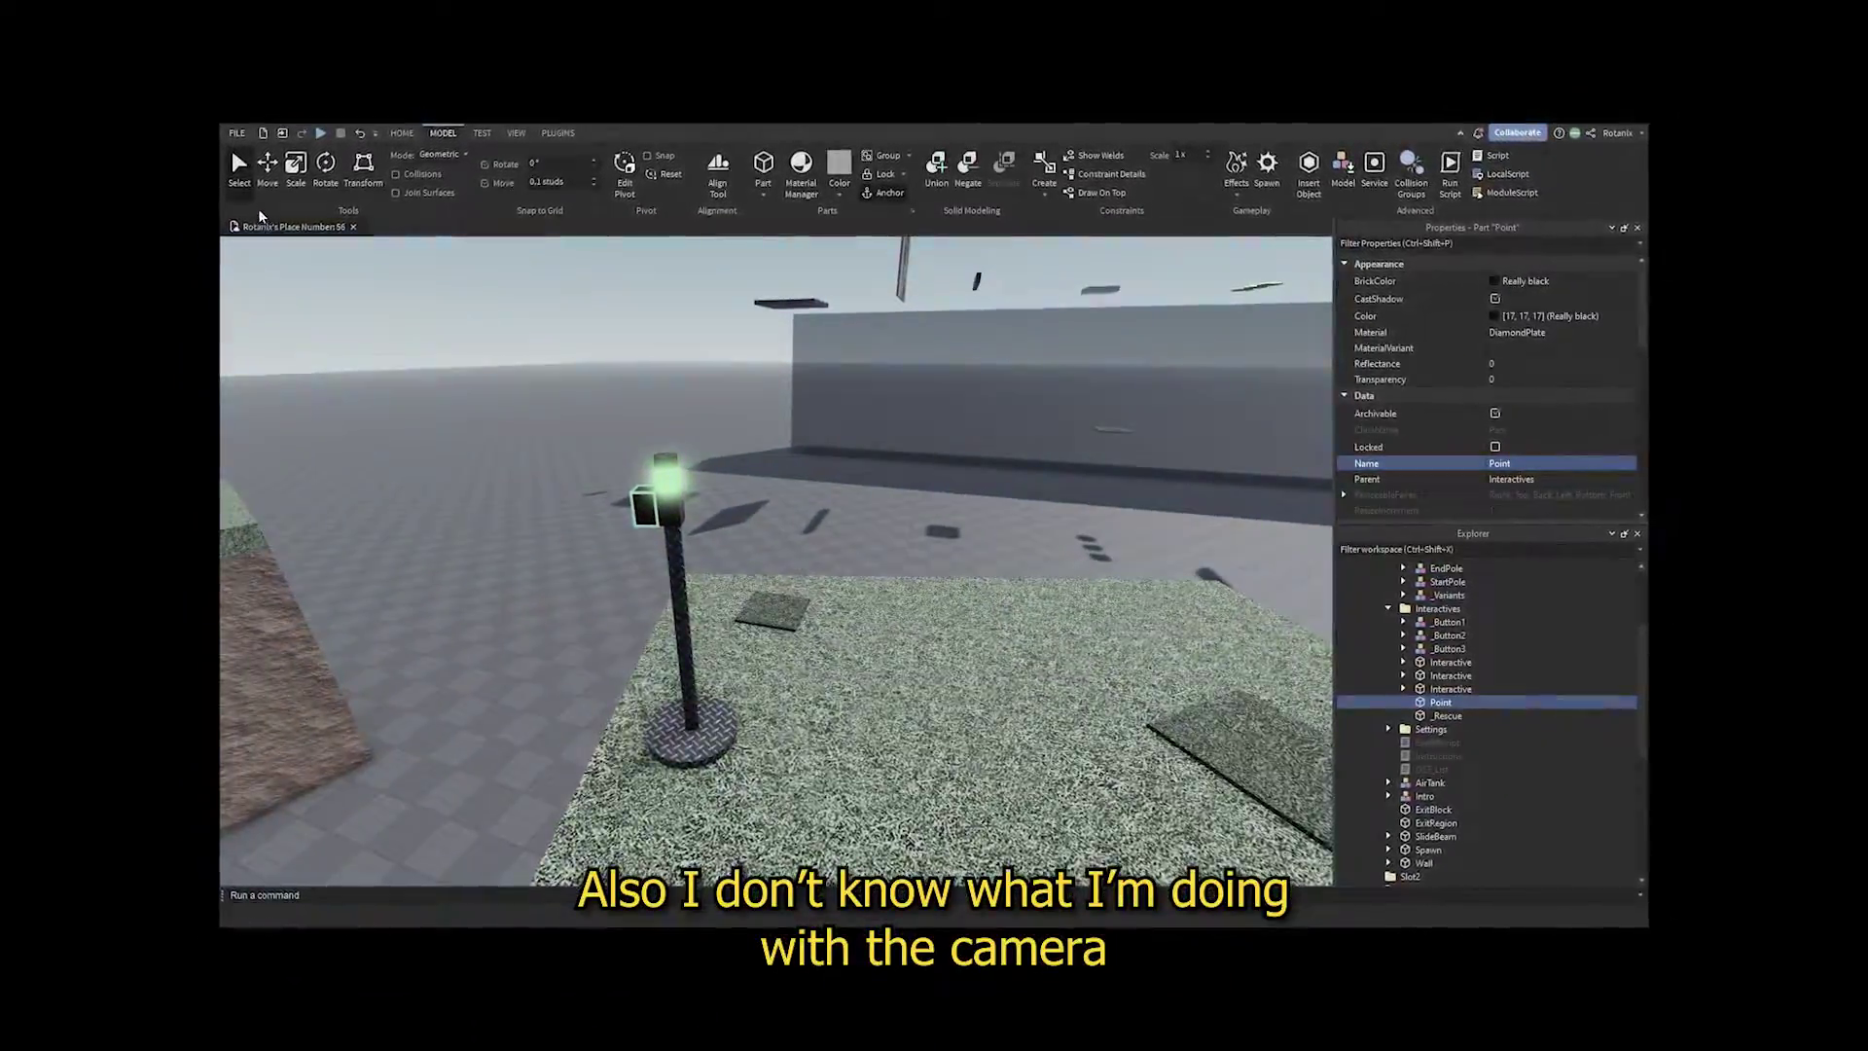
key("ctrl+2")
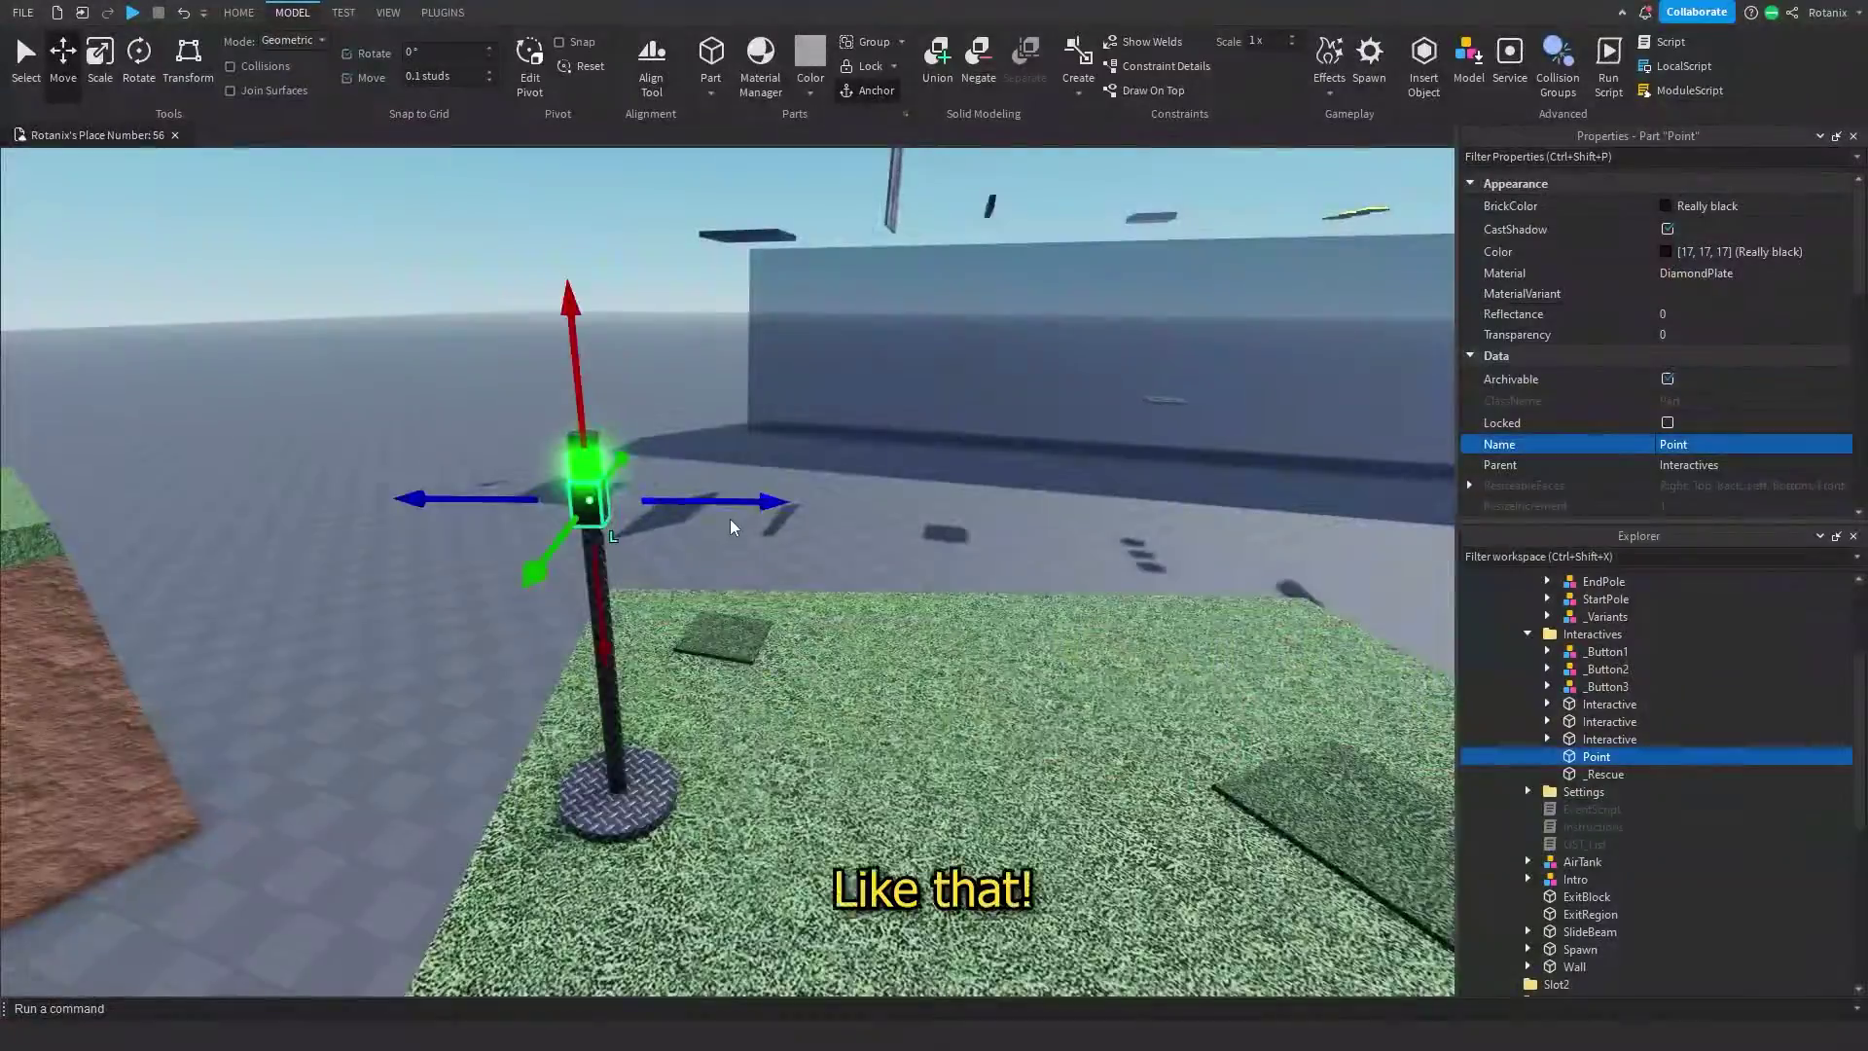
right_click_drag(730, 518, 729, 518)
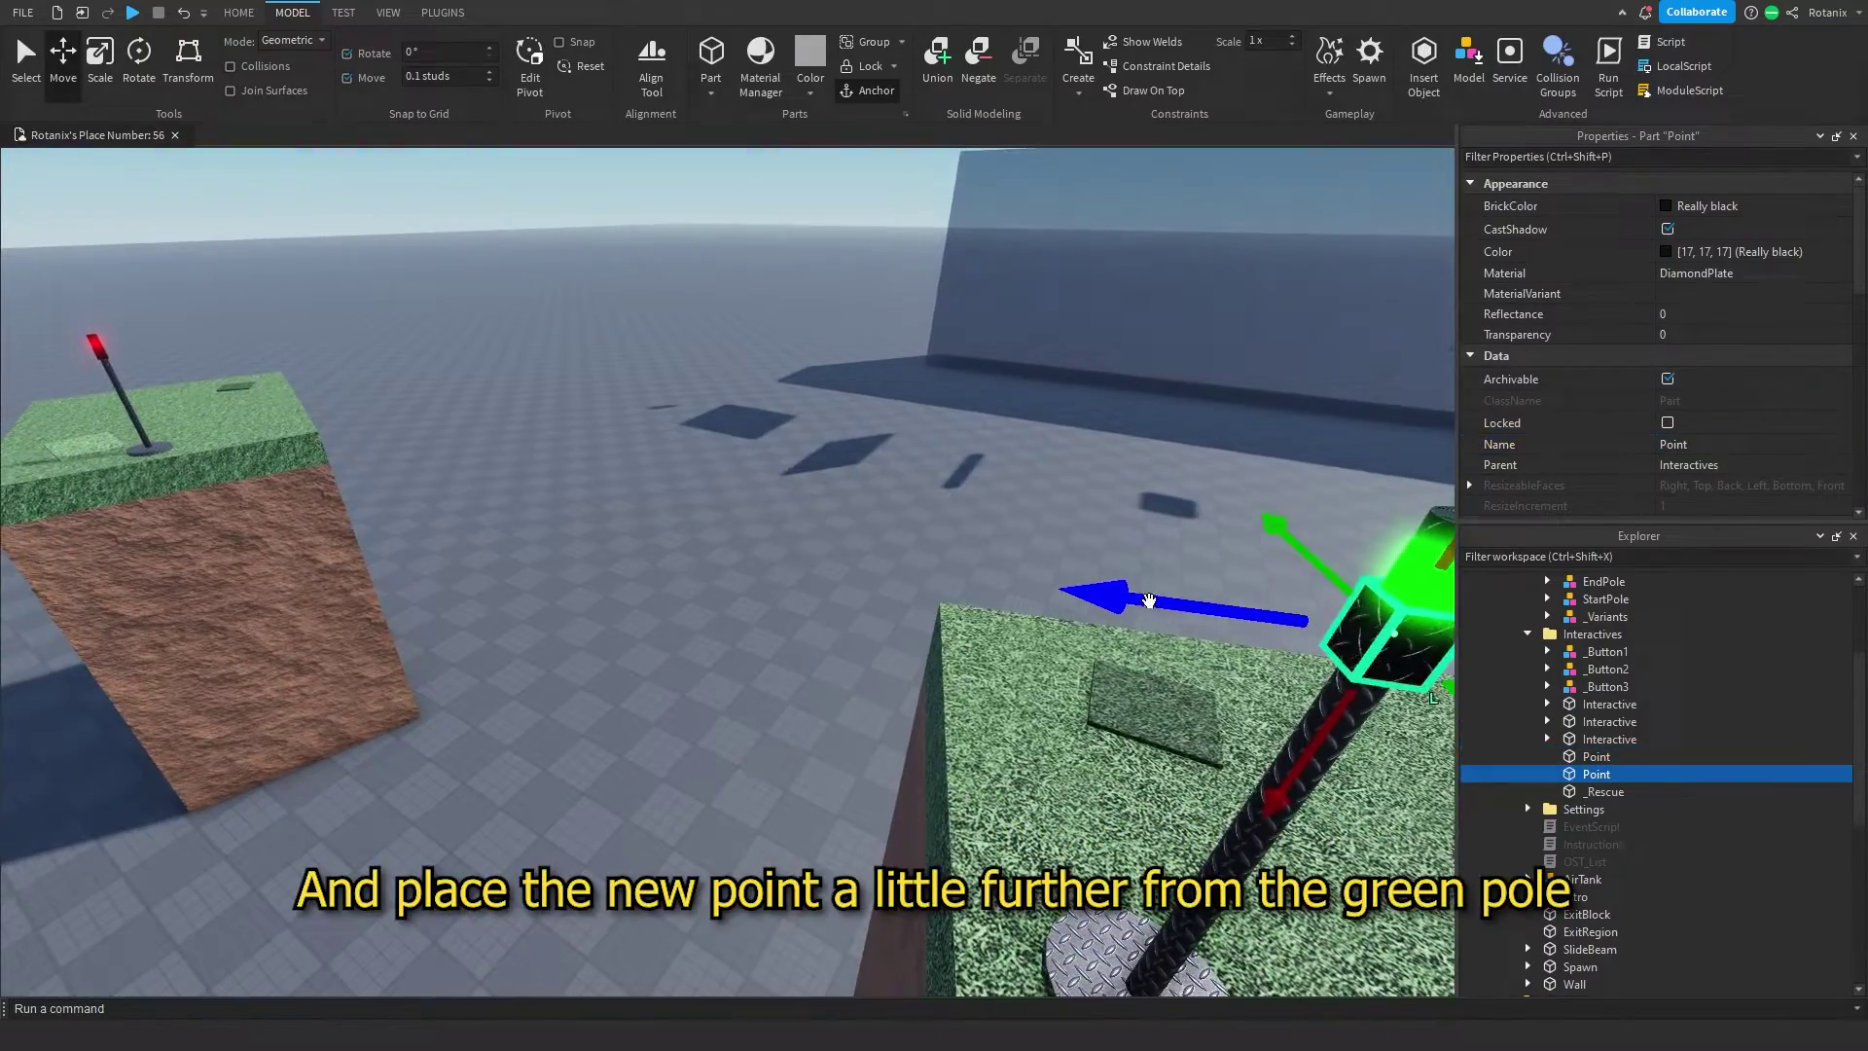
left_click_drag(1148, 600, 984, 558)
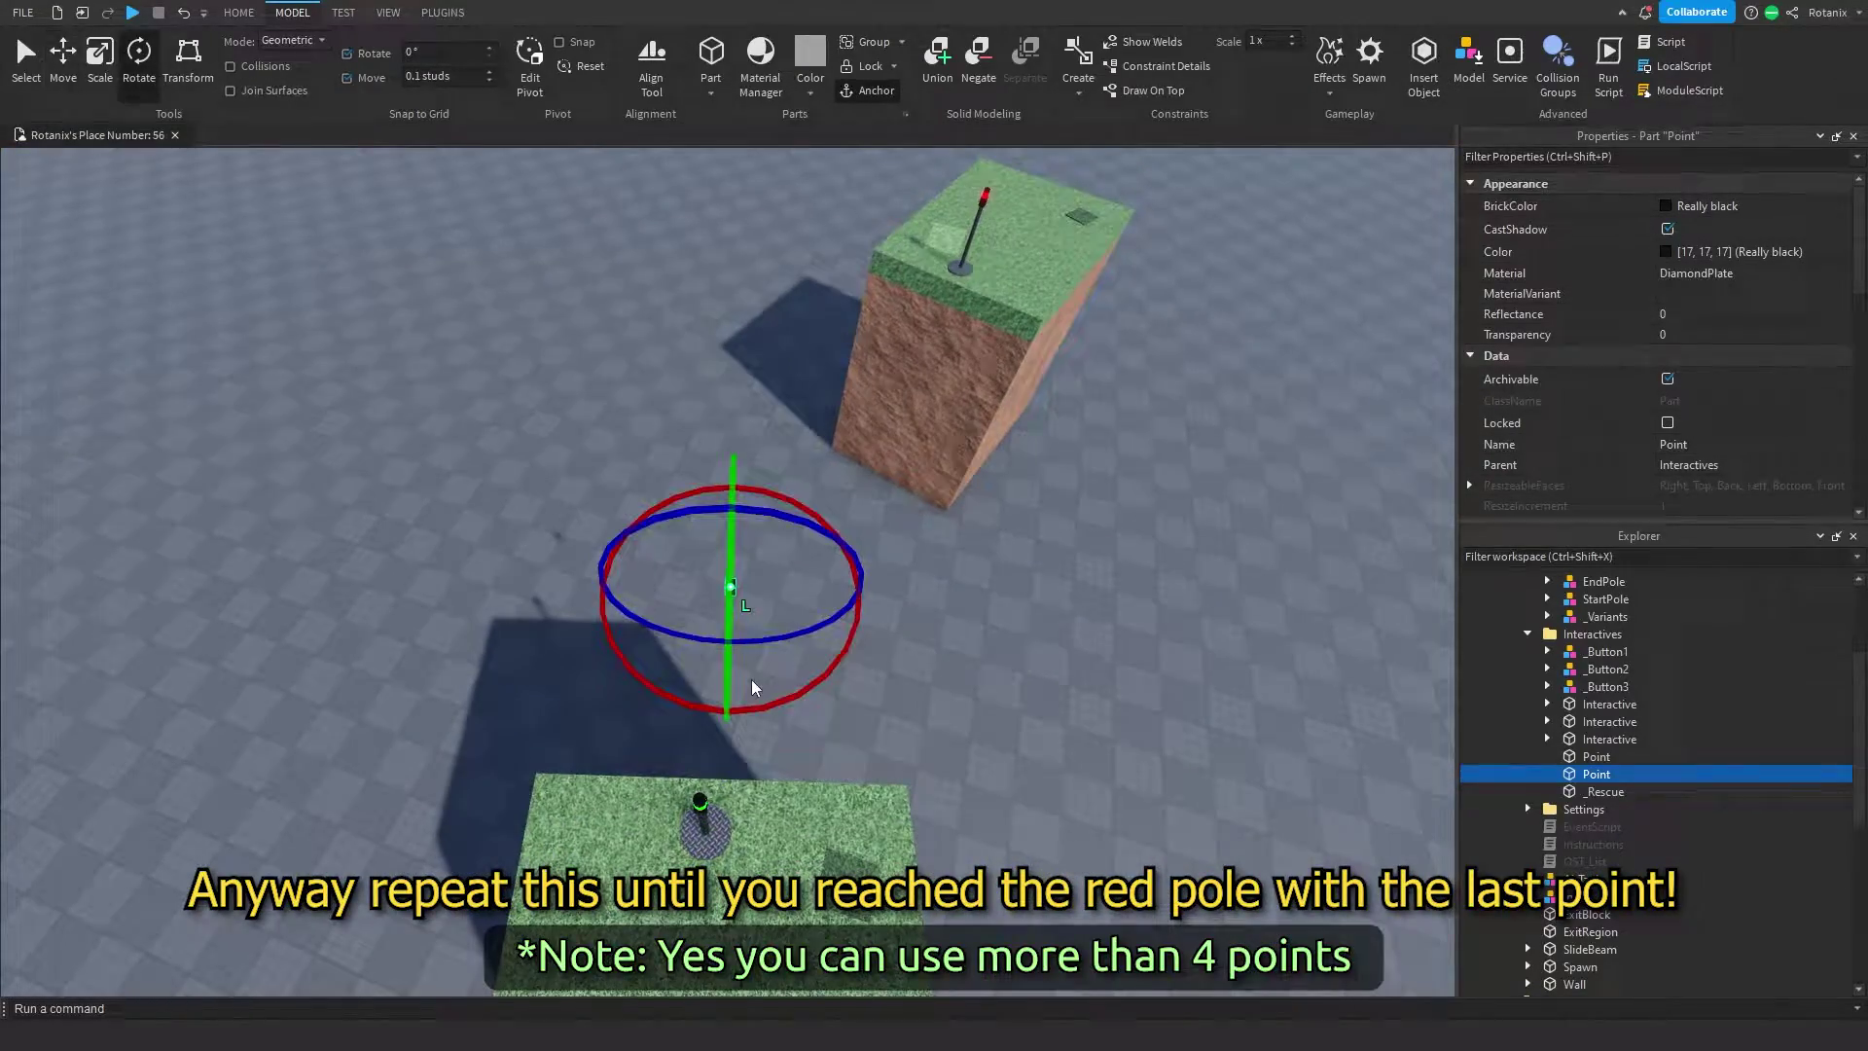
key("ctrl+2")
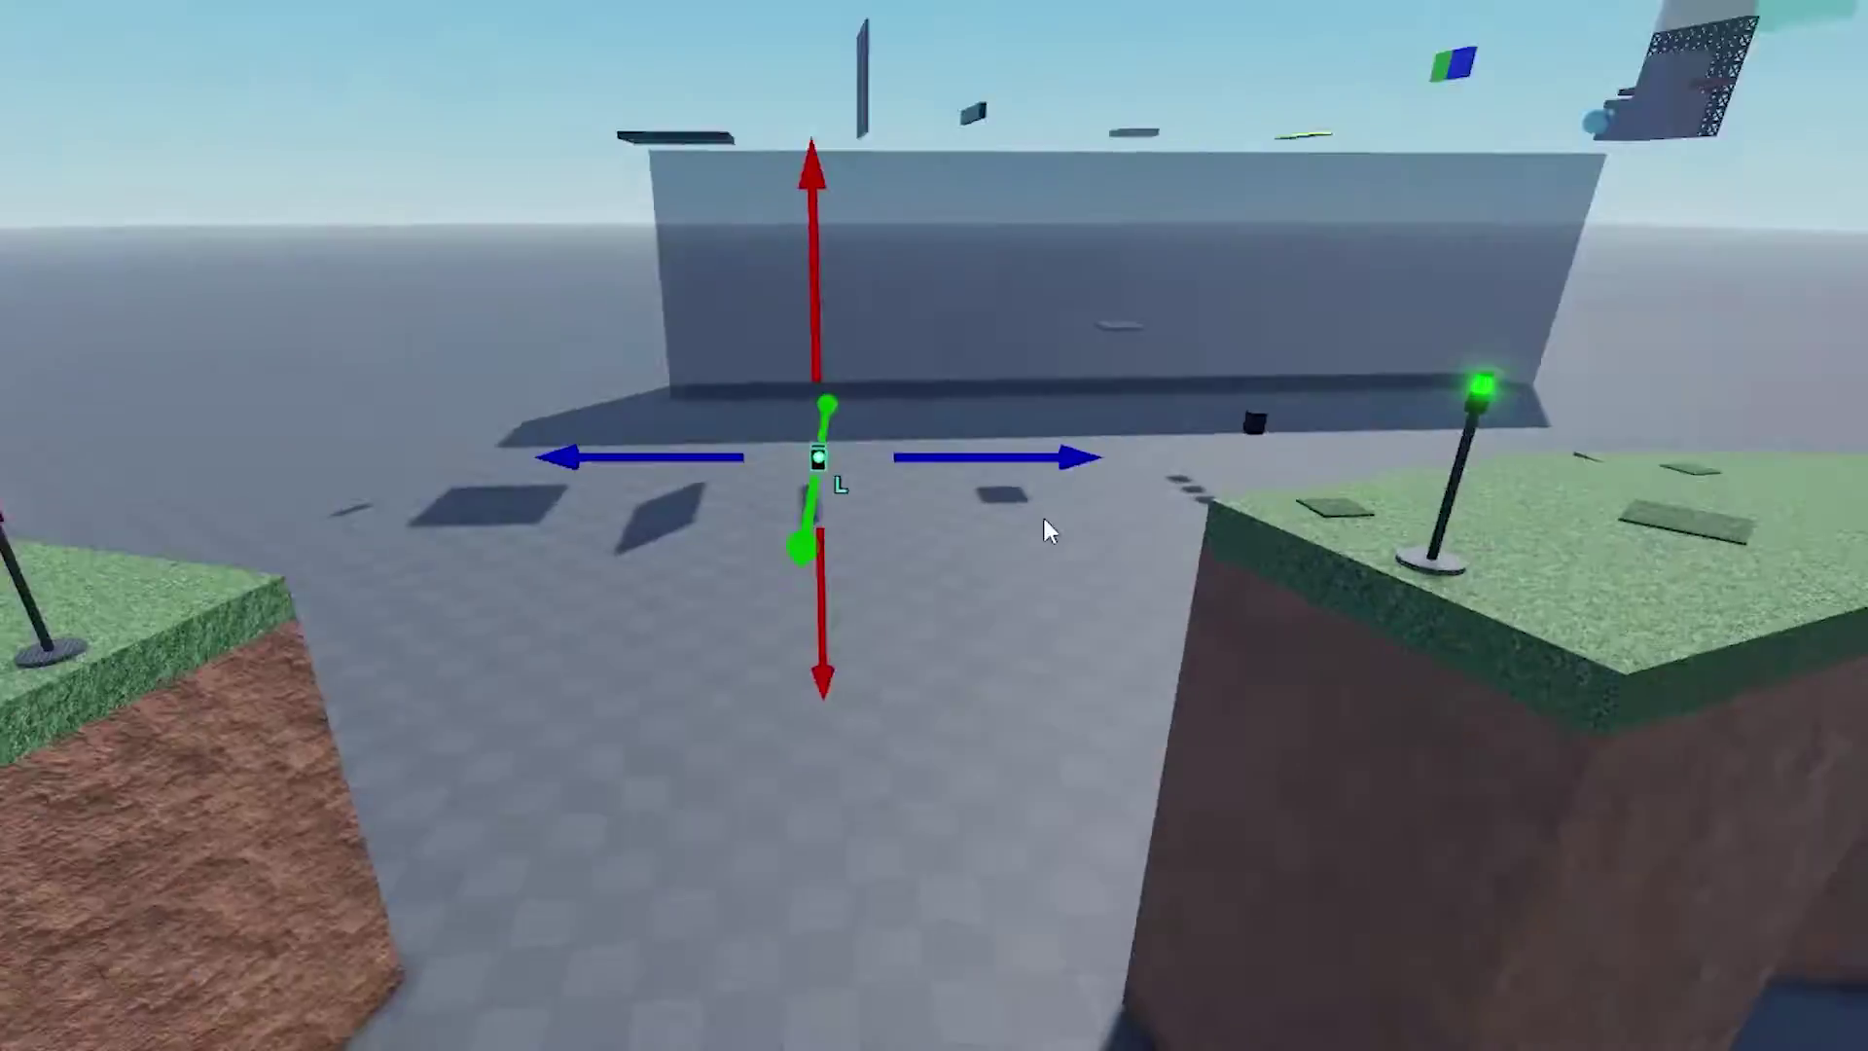
left_click(542, 484)
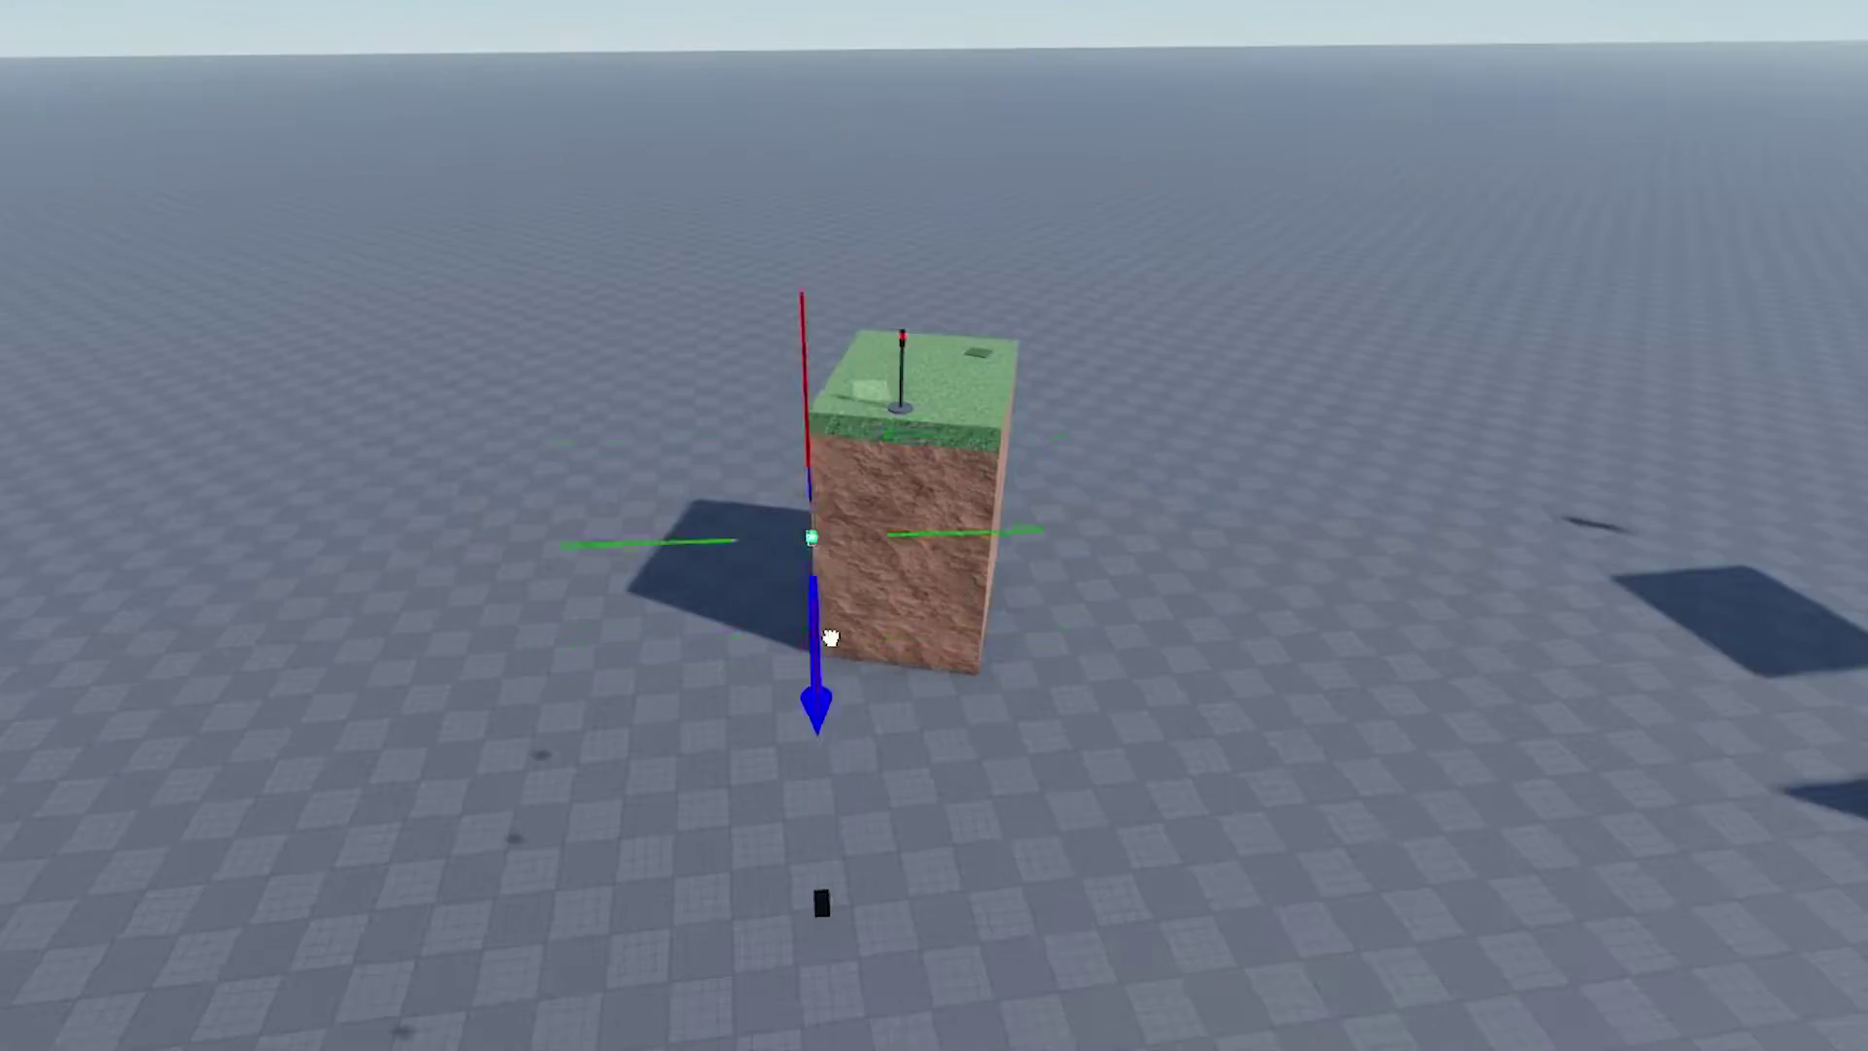
key("ctrl+4")
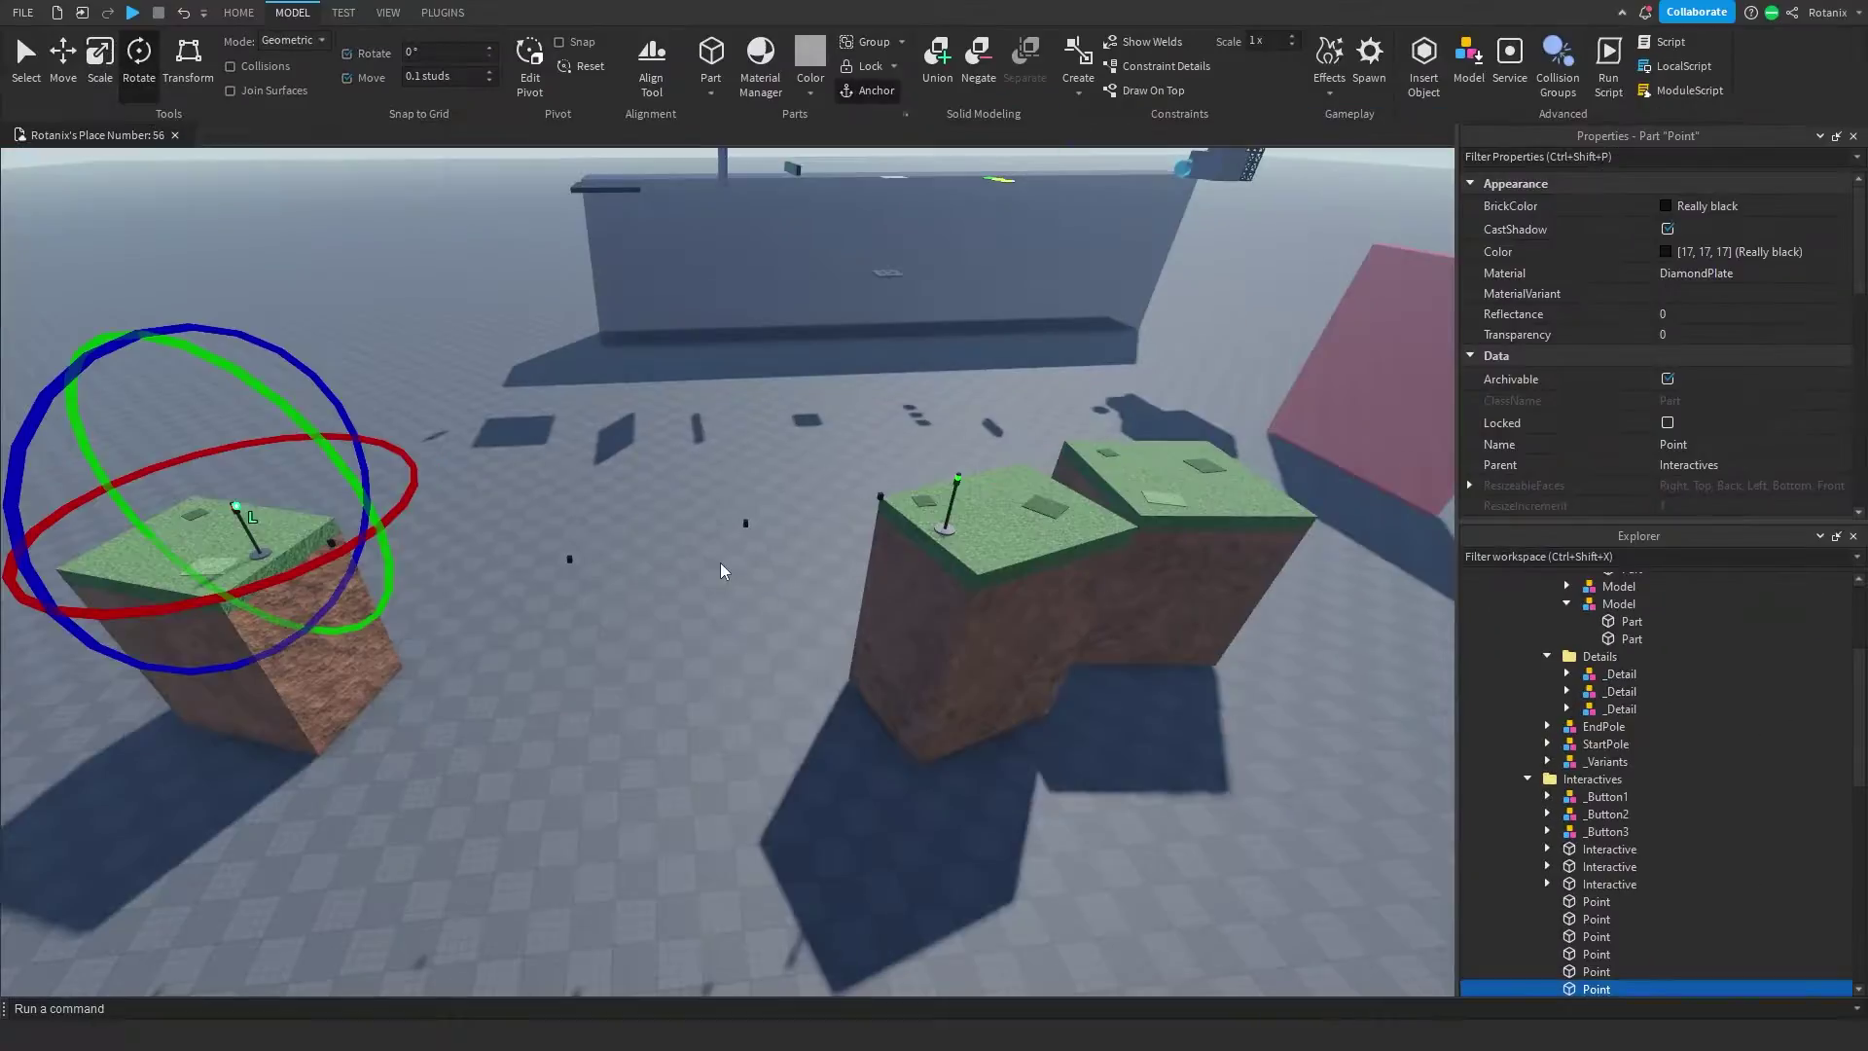
key("f")
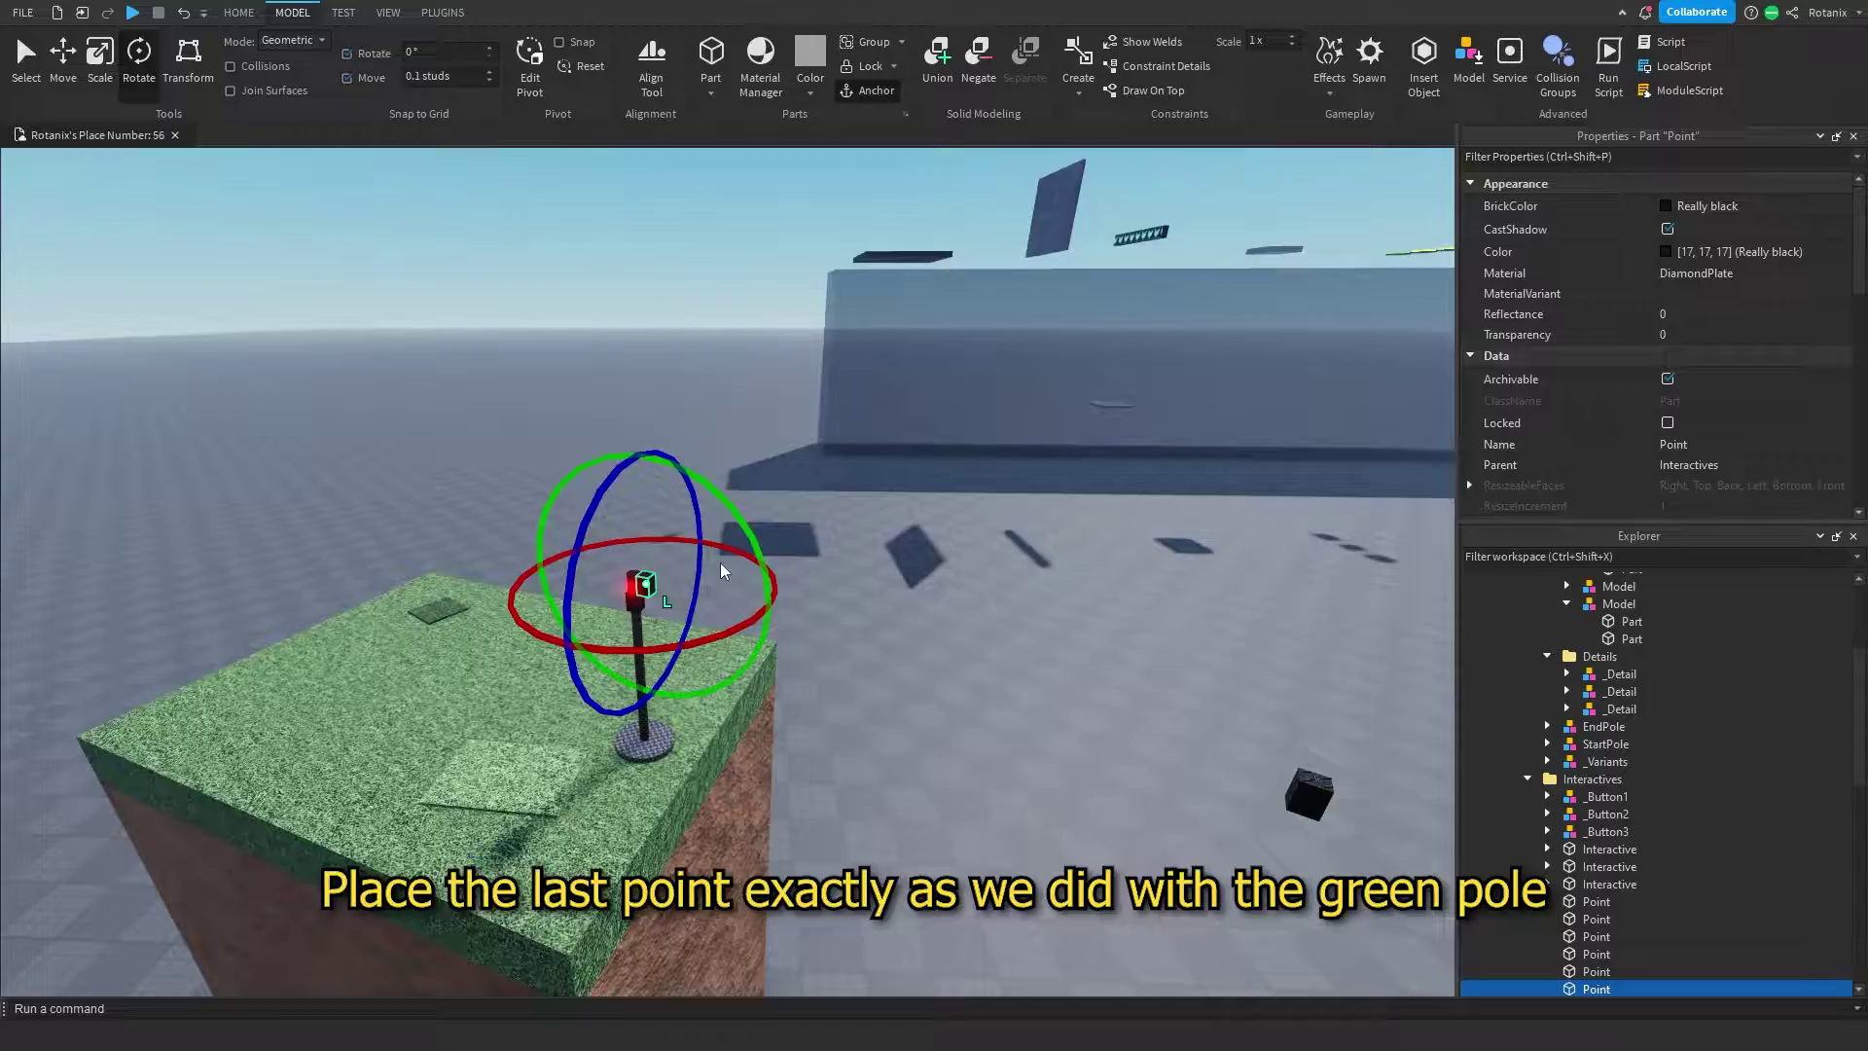
key("ctrl+2")
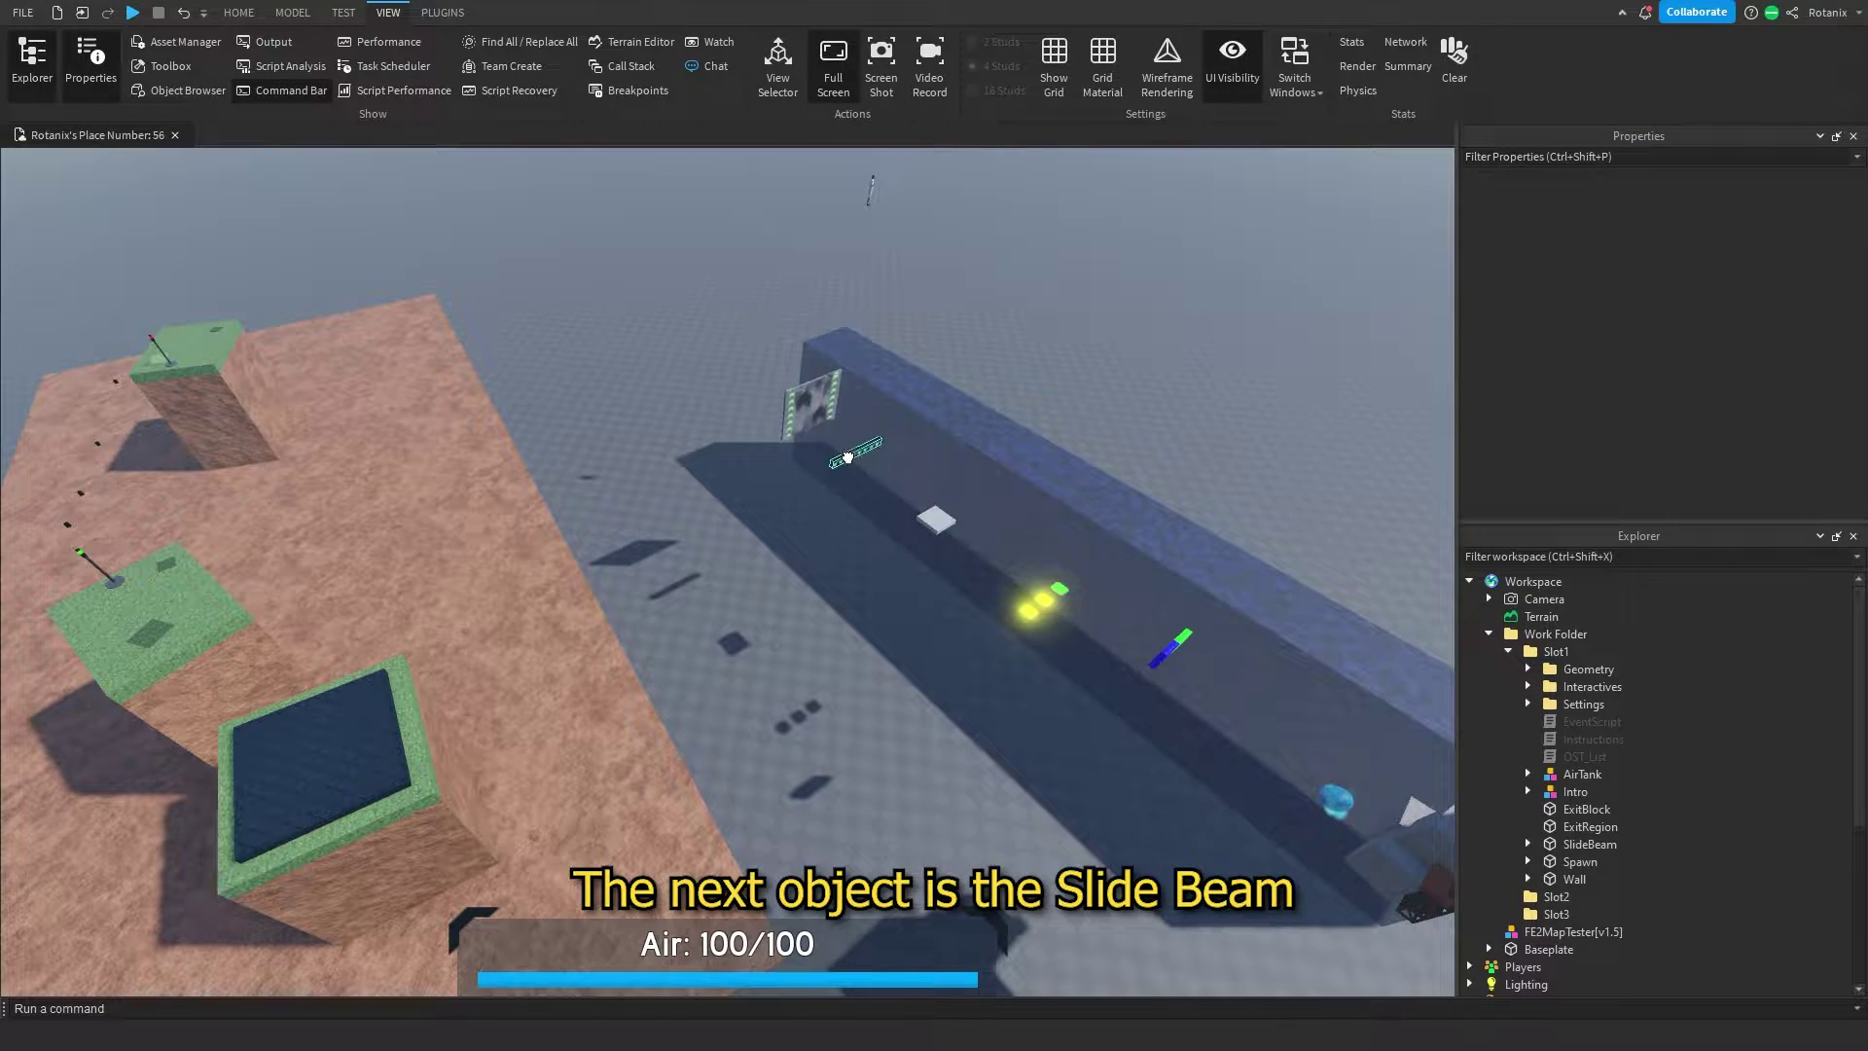
Raise the SlideBeam higher above the block with the Move tool's green arrow.
left_click(847, 457)
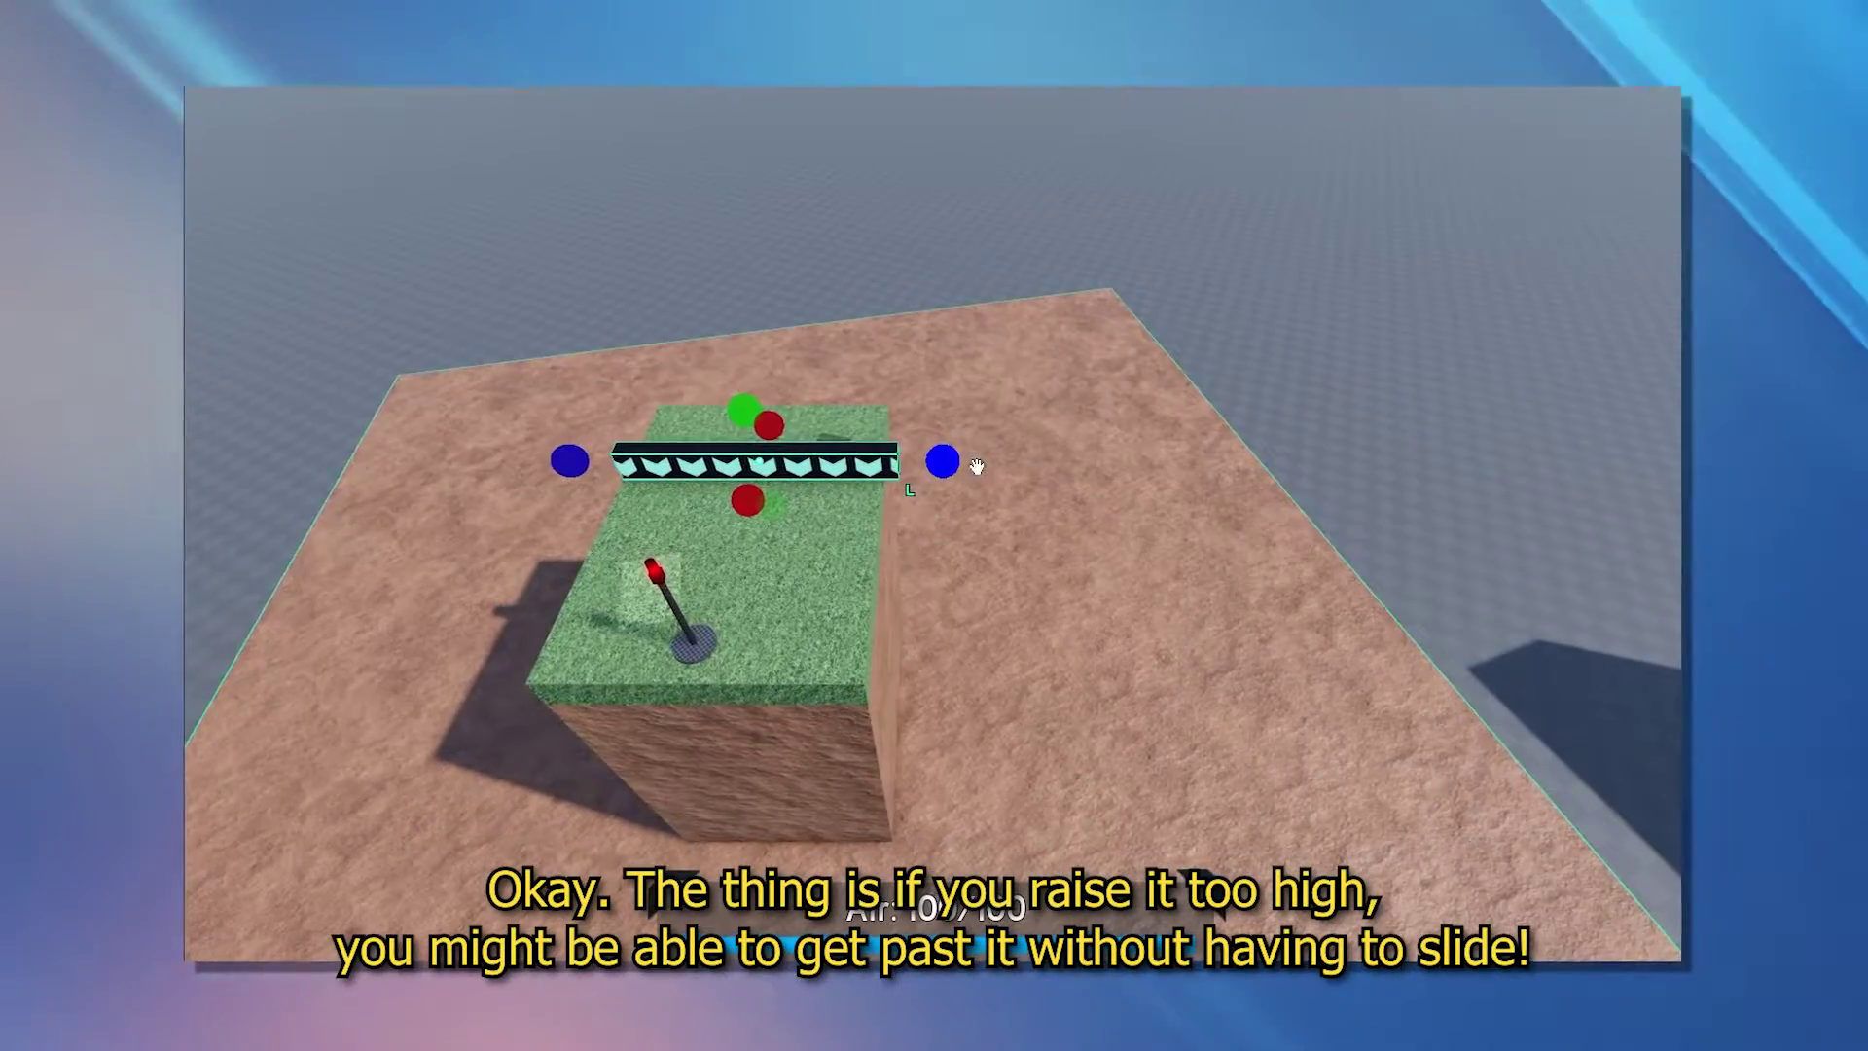
key("f")
key("ctrl+2")
scroll(892, 402, "down", 5)
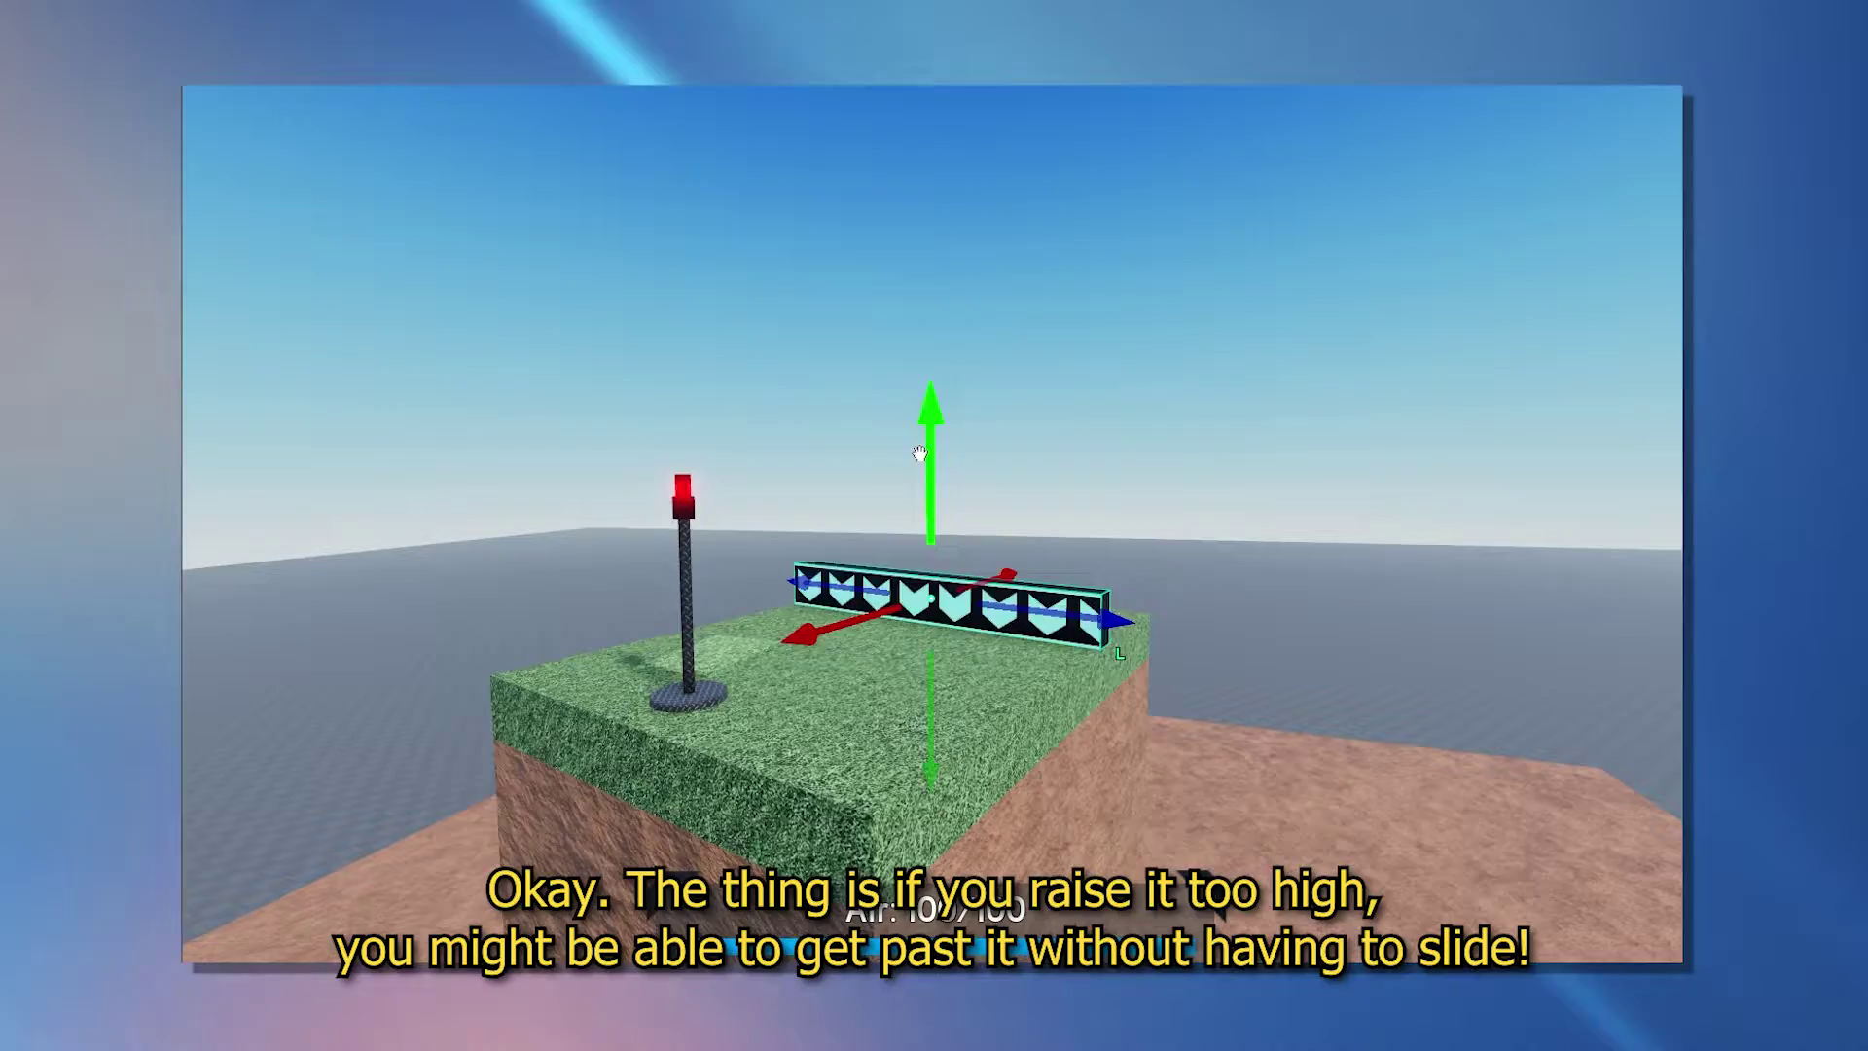
left_click_drag(927, 479, 927, 428)
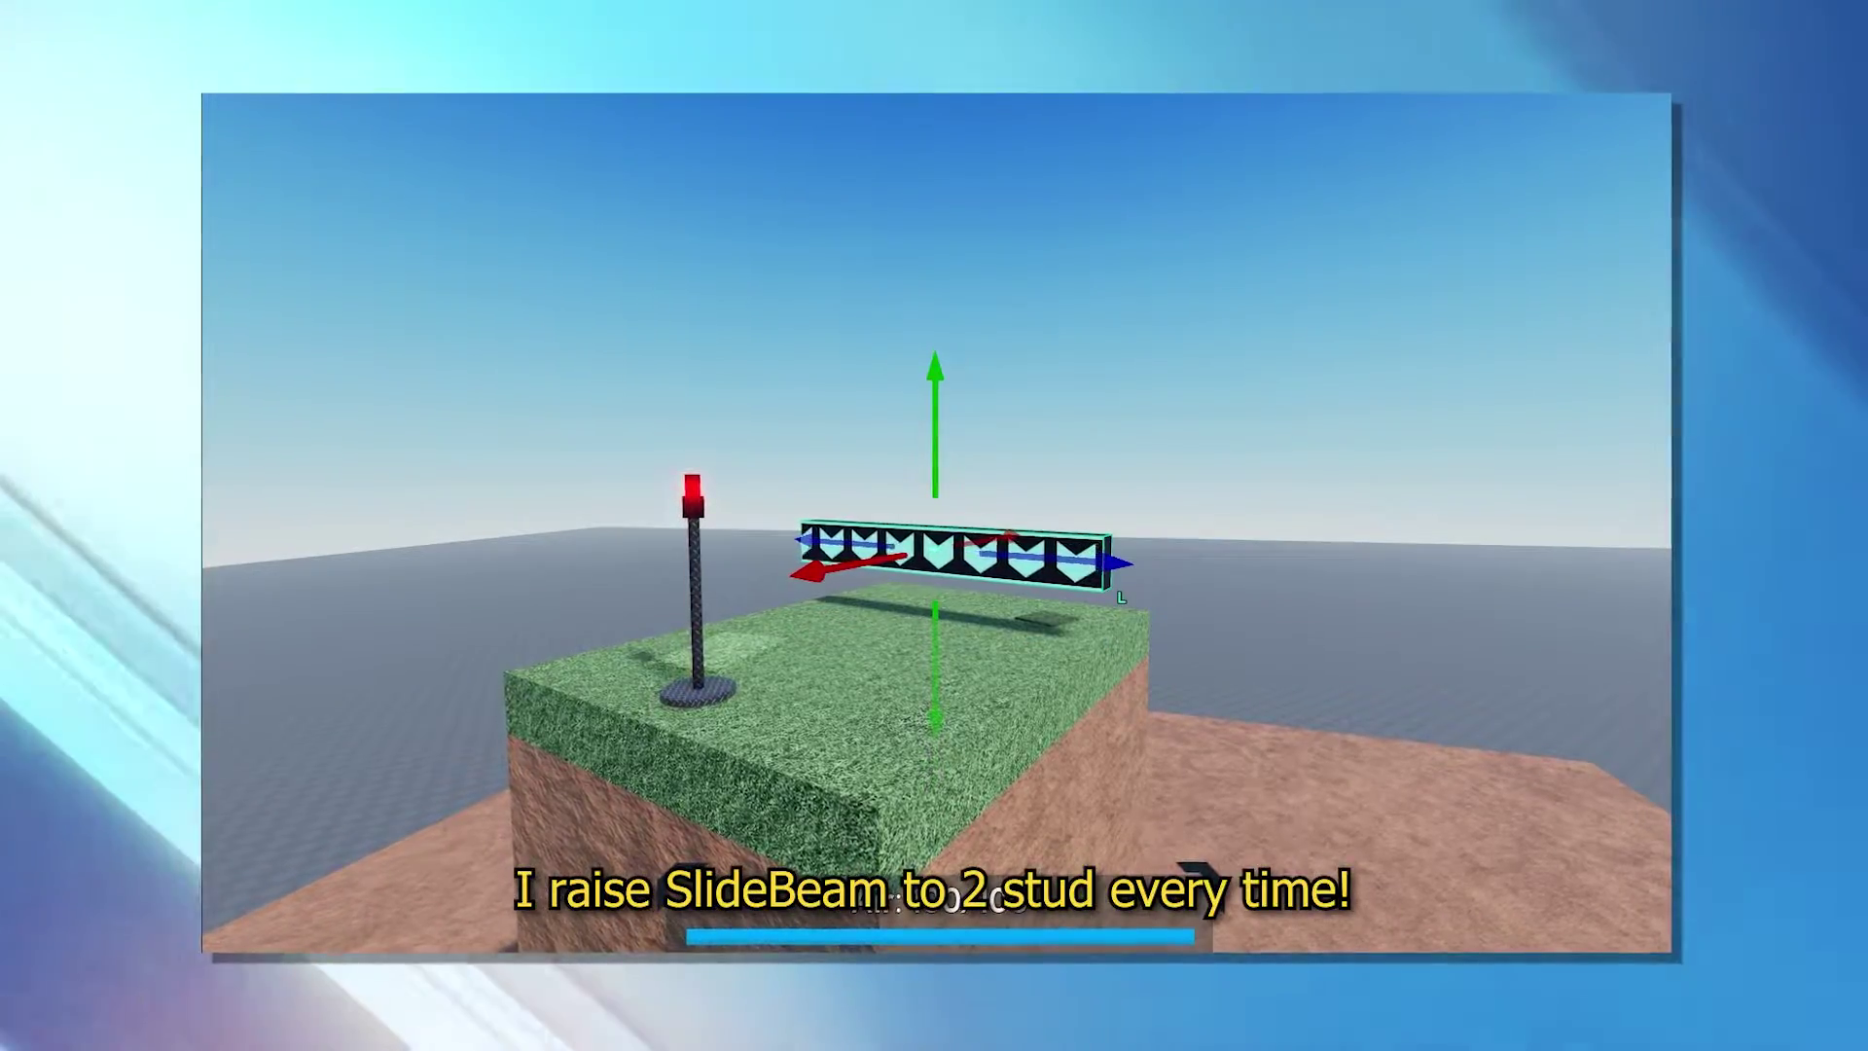
right_click_drag(1049, 410, 1049, 411)
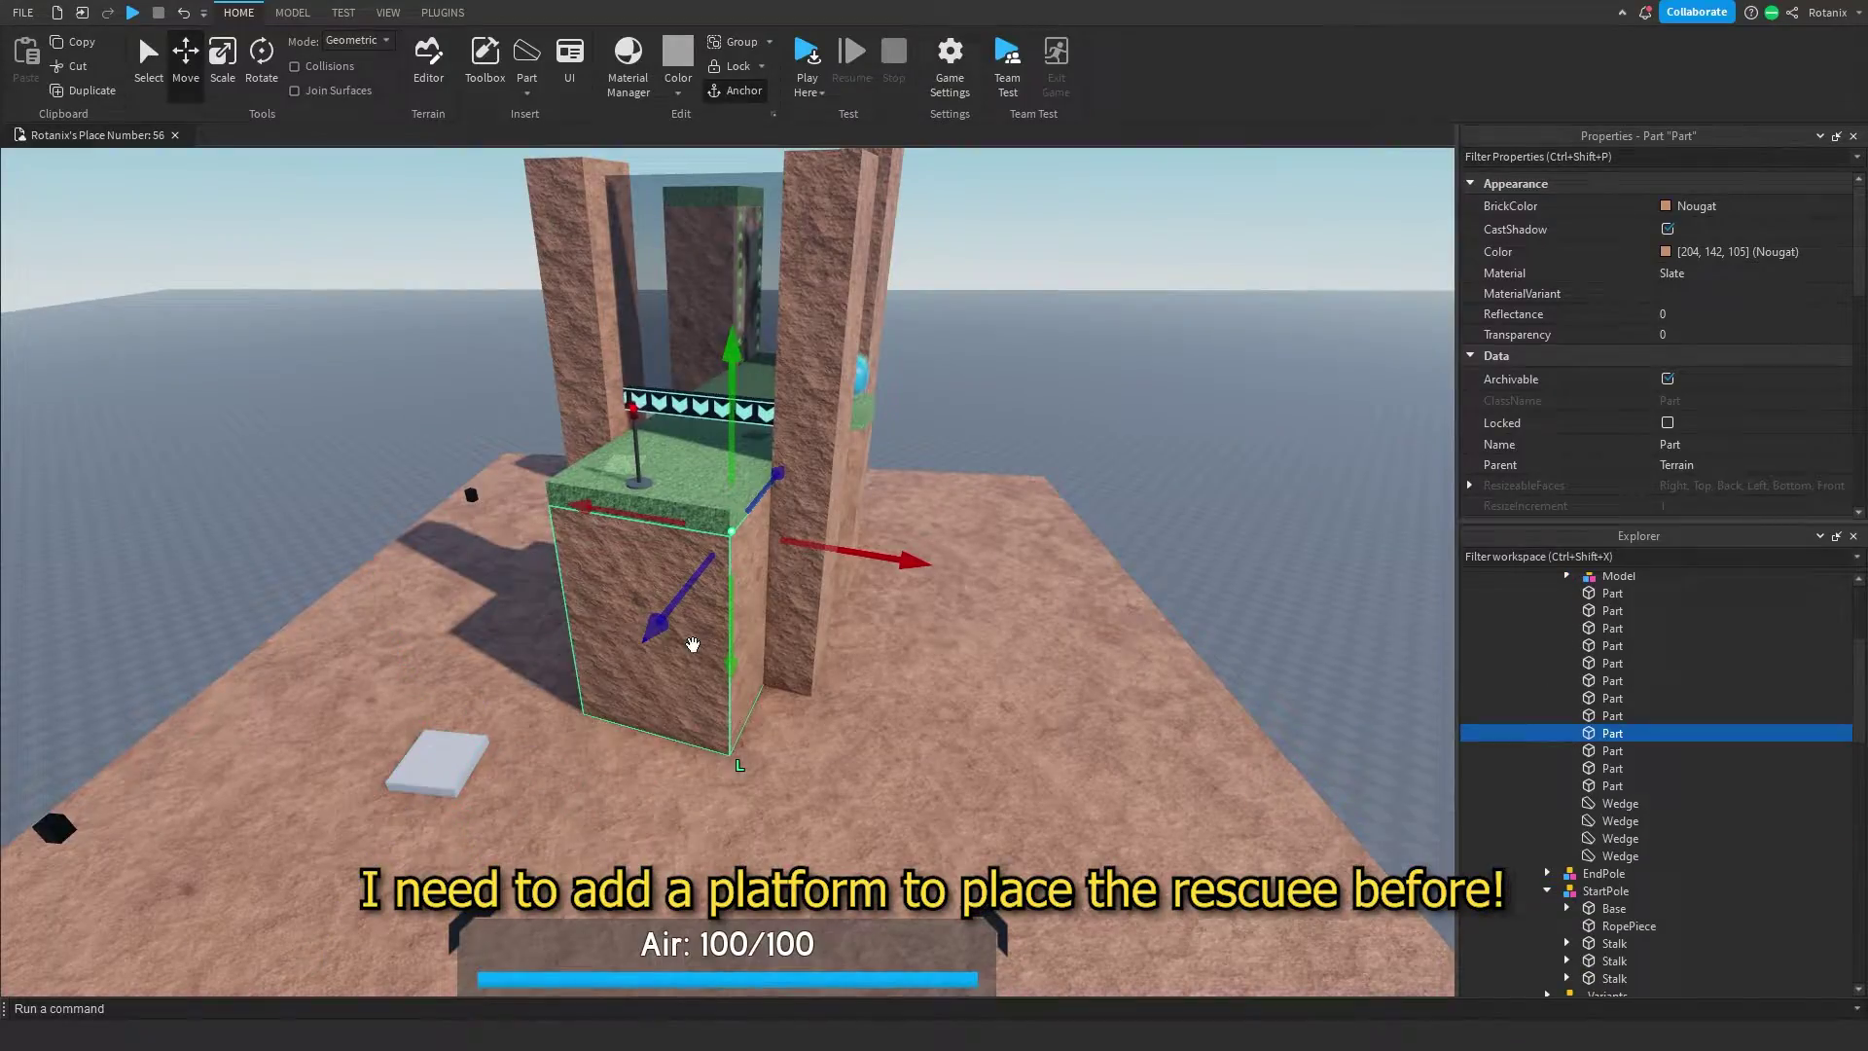
Rotate the terrain part around its vertical axis to angle it as a platform.
key("ctrl+4")
left_click_drag(722, 630, 855, 695)
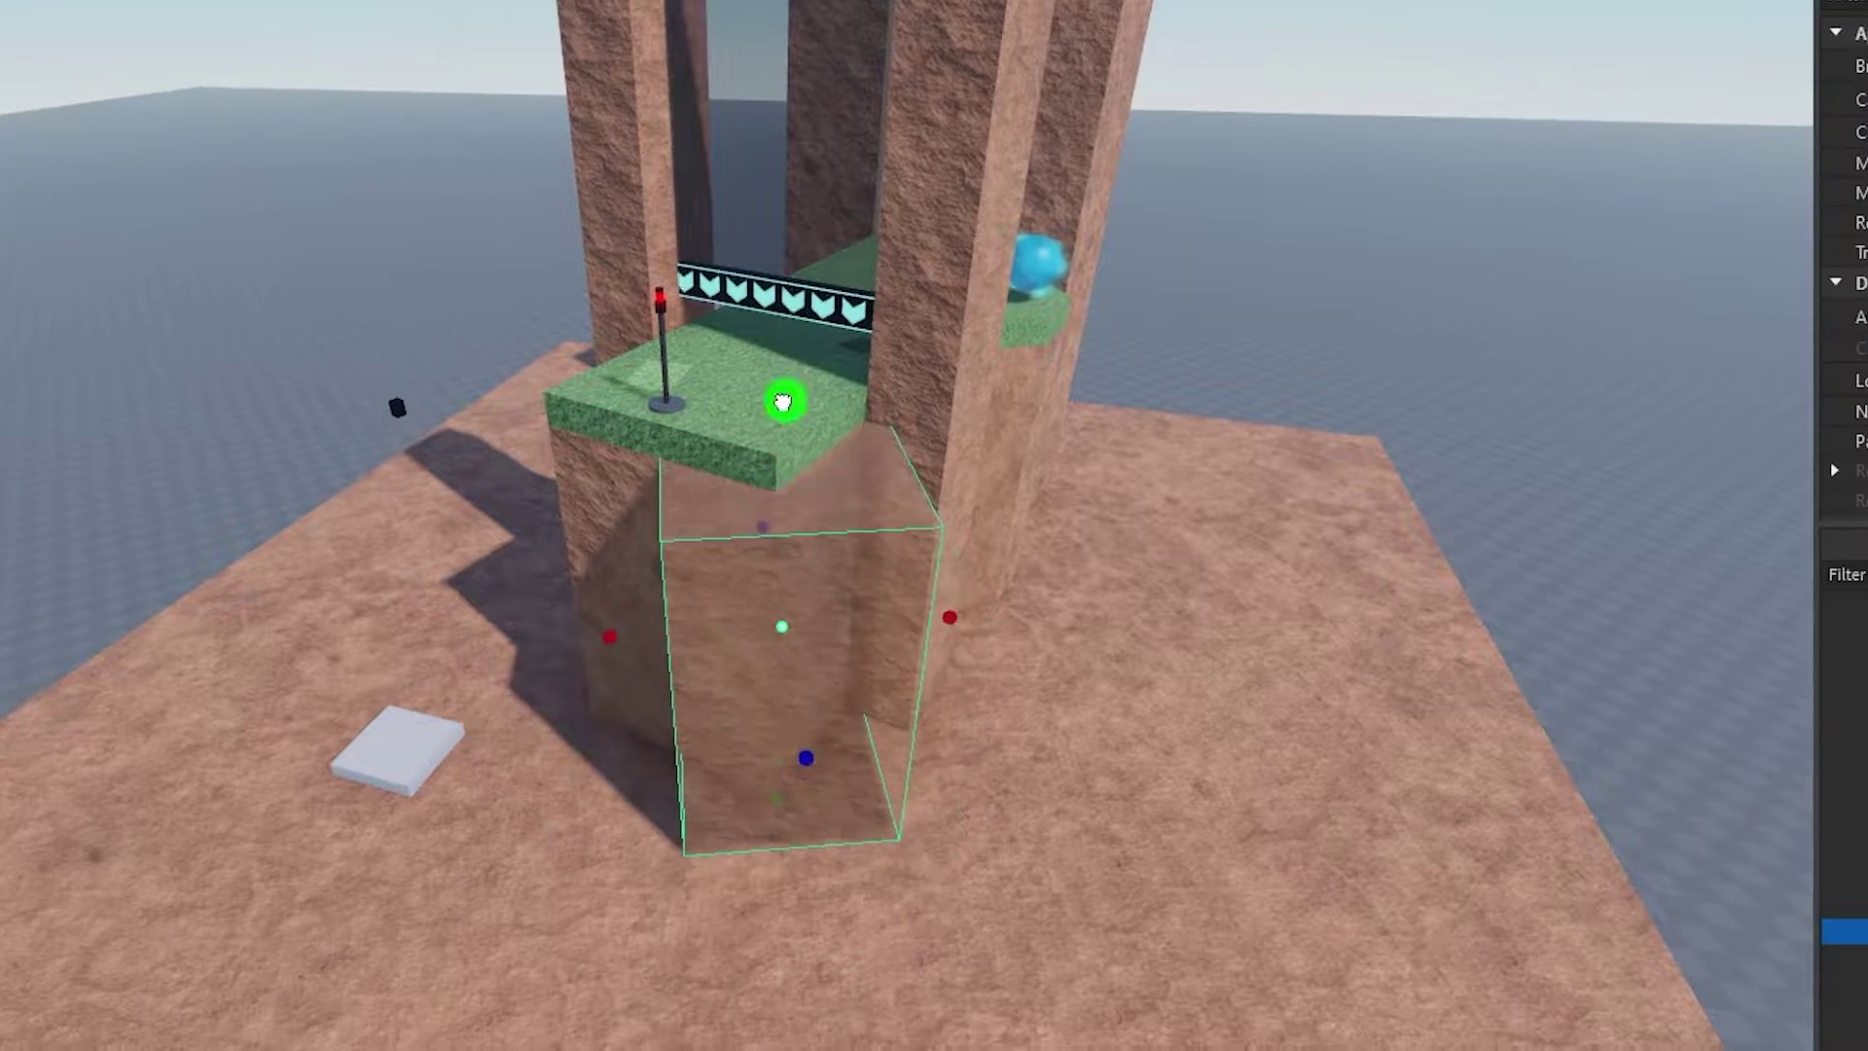
left_click(457, 845)
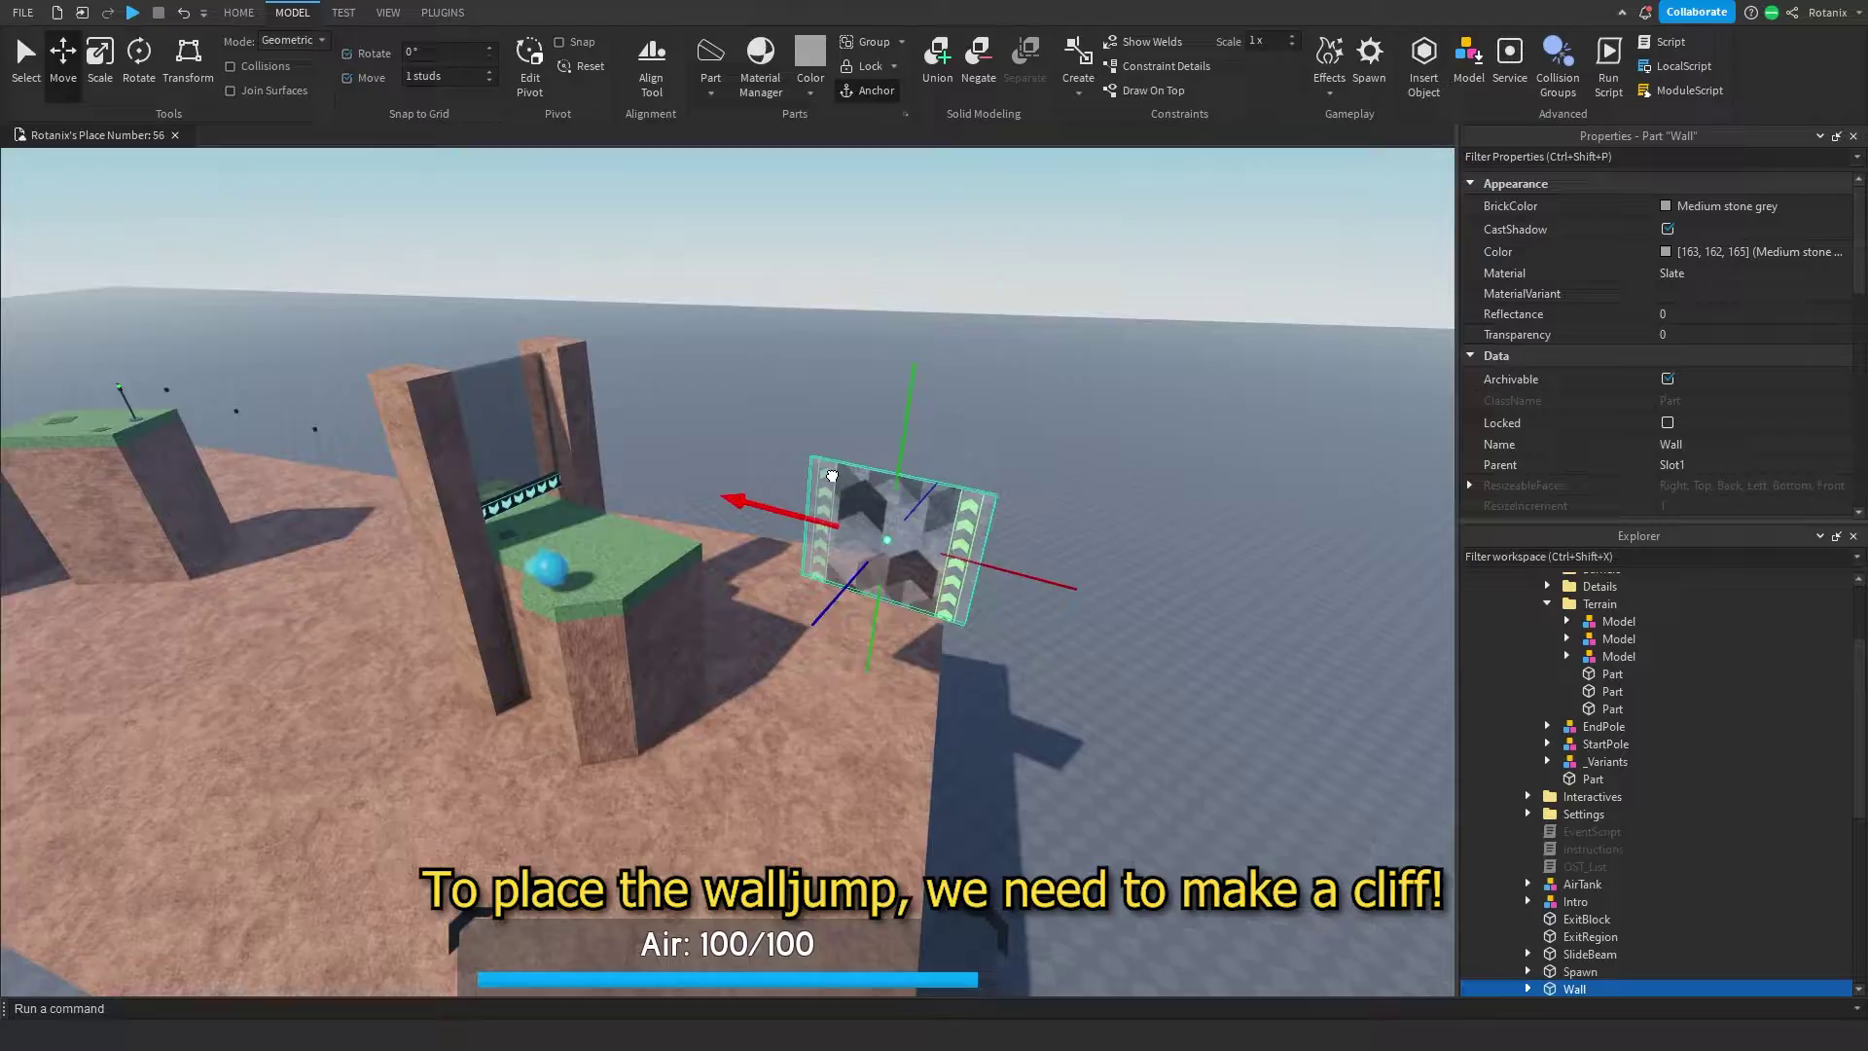
Set the wall's first Beam Width1 to 10 in Properties.
scroll(821, 487, "up", 5)
scroll(821, 487, "up", 2)
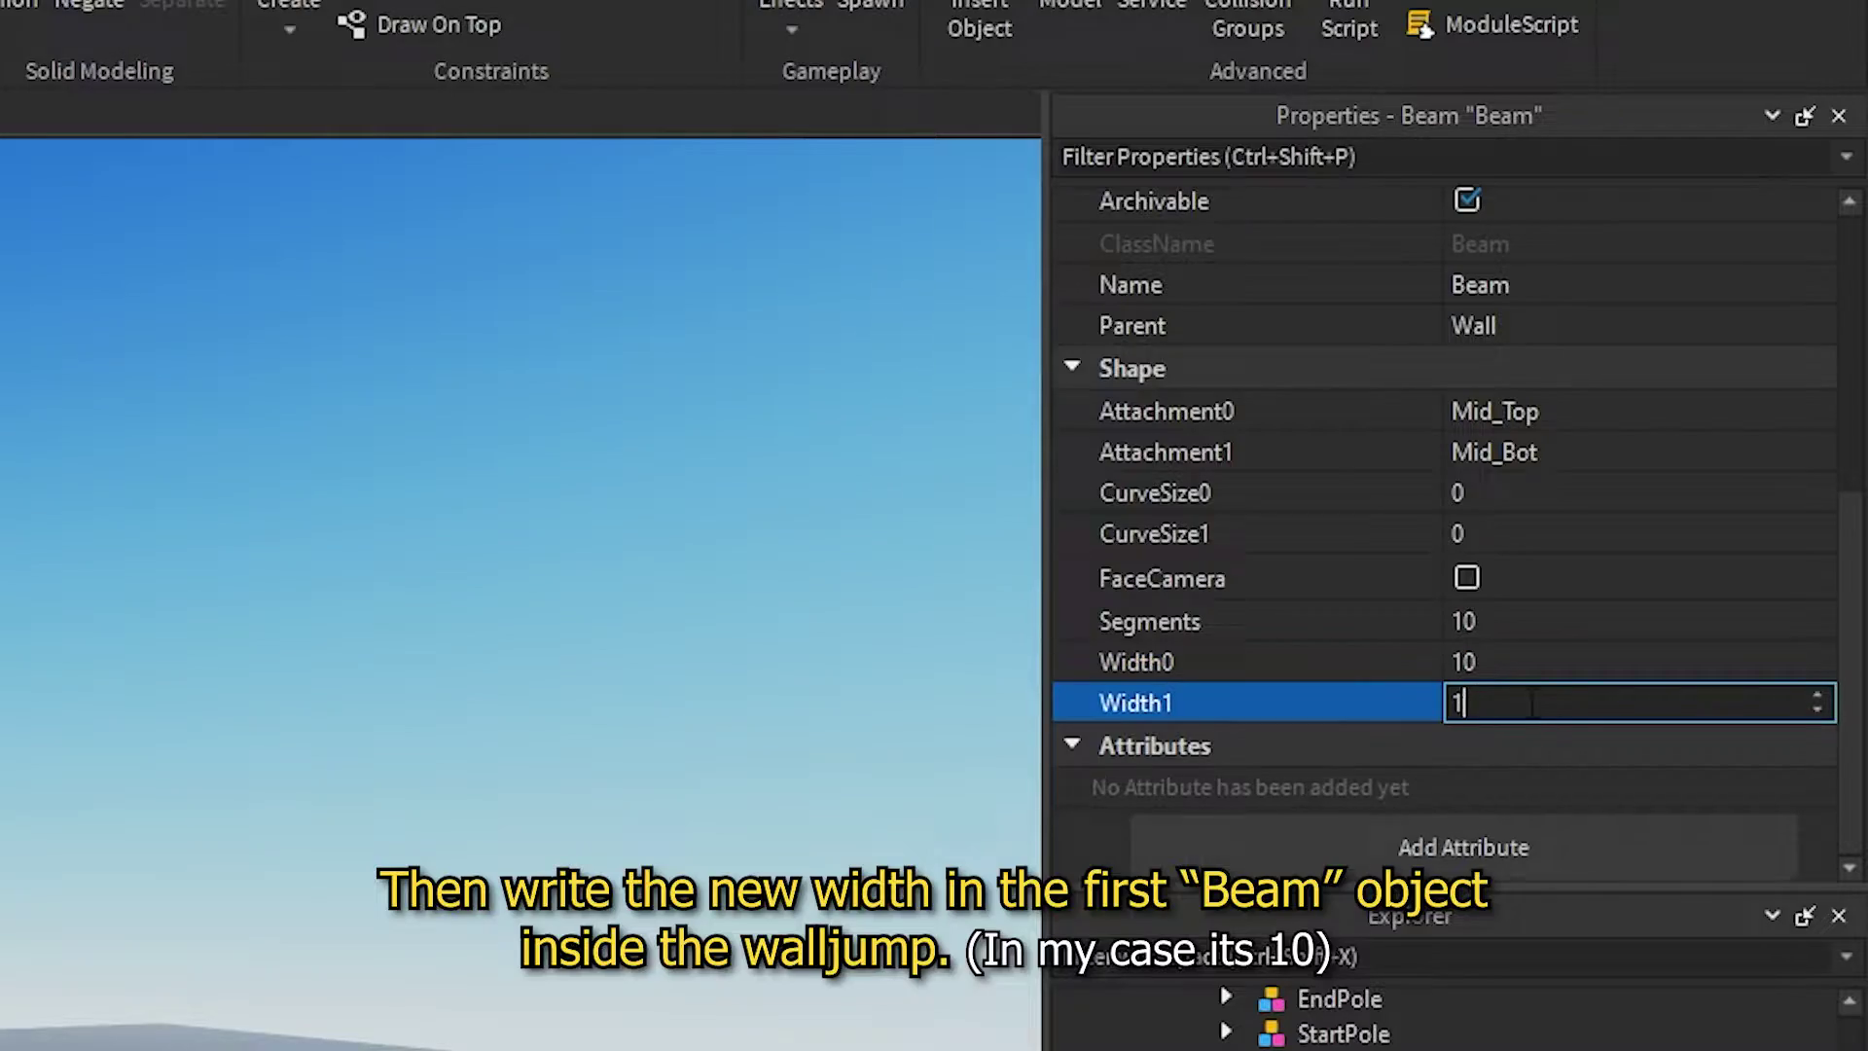
key("Return")
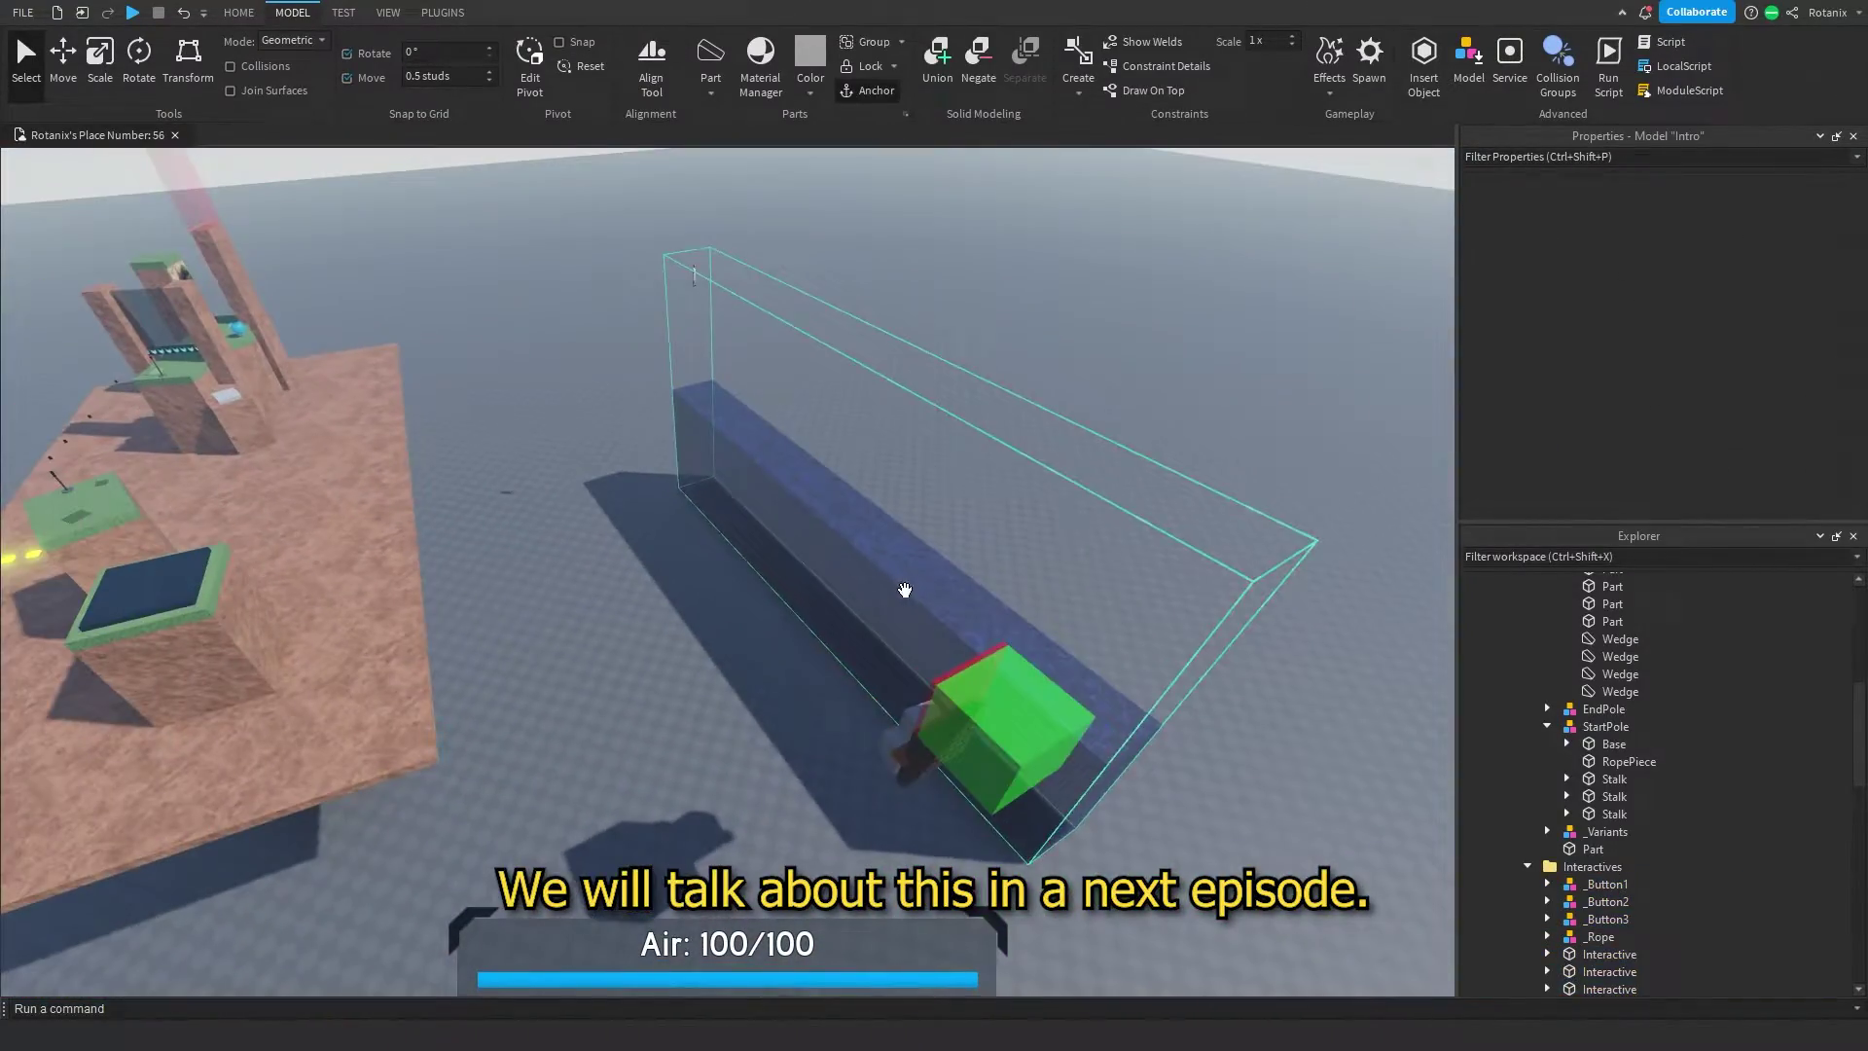
Shrink the green ExitRegion box with the Scale tool.
left_click(783, 510)
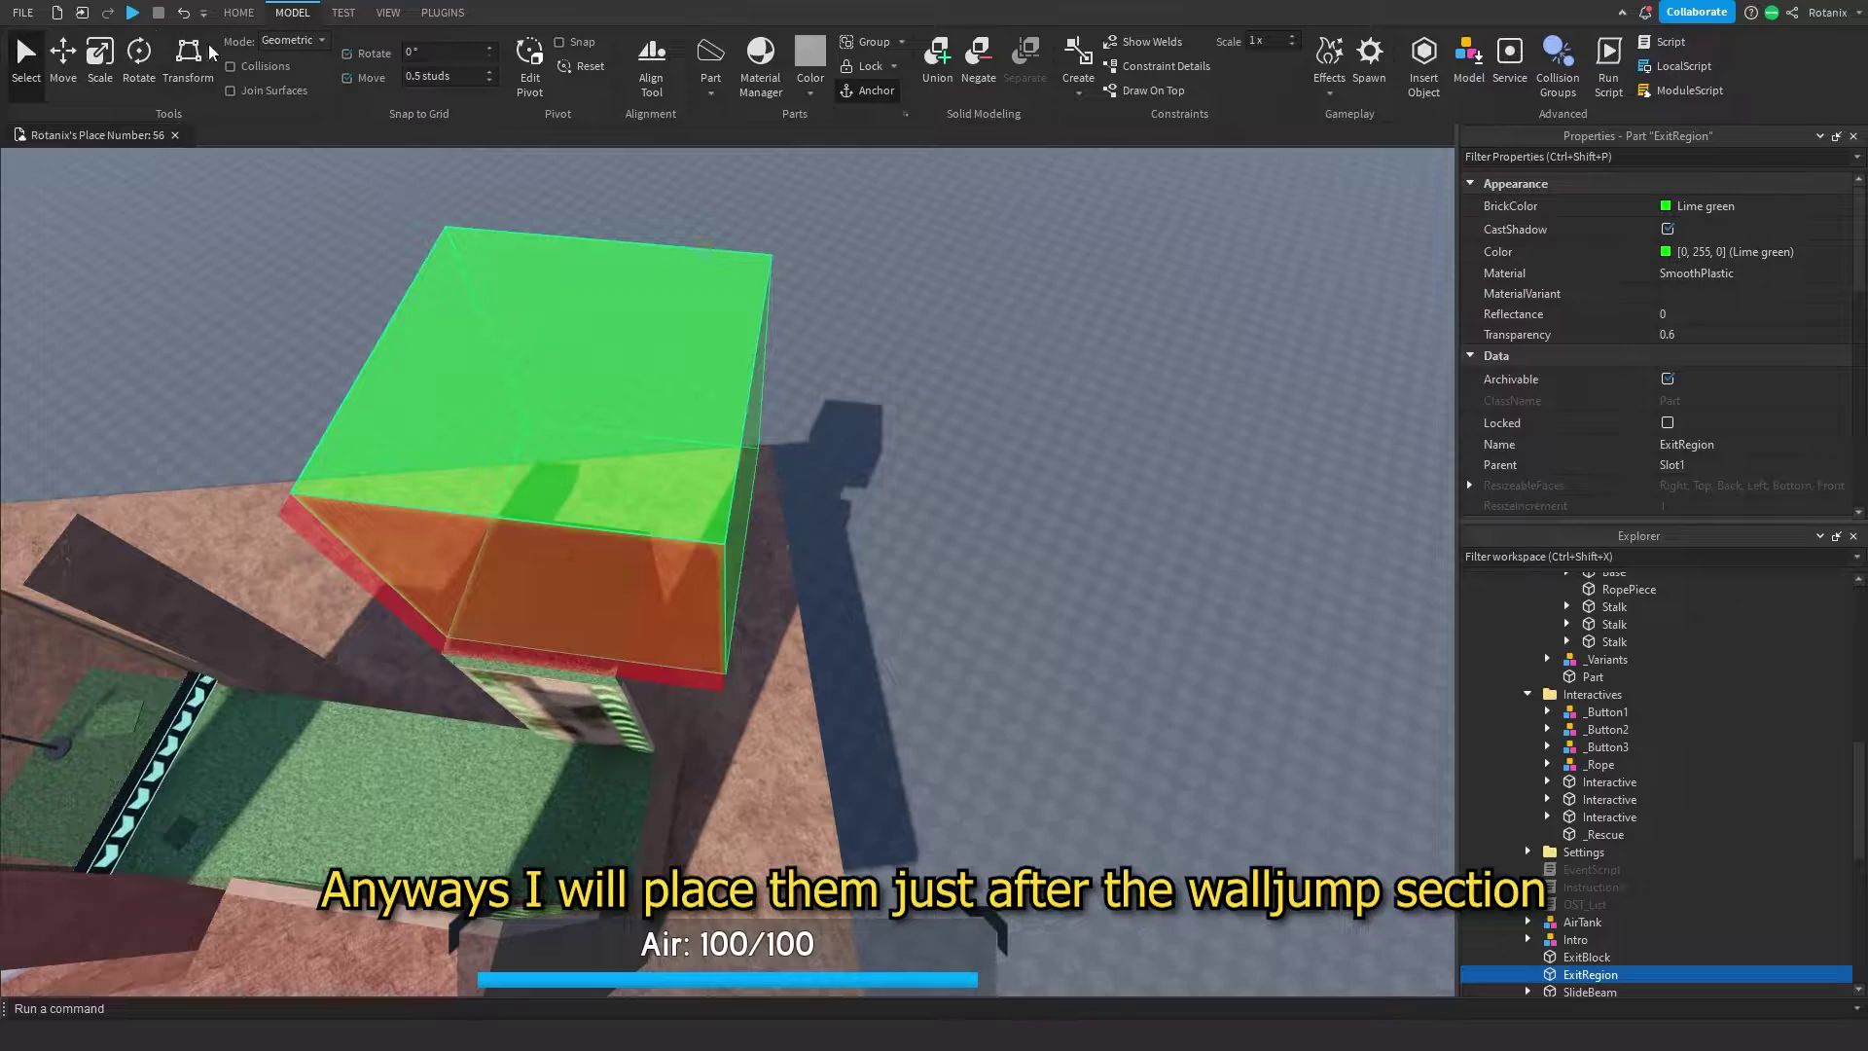
left_click(99, 55)
left_click_drag(792, 483, 680, 486)
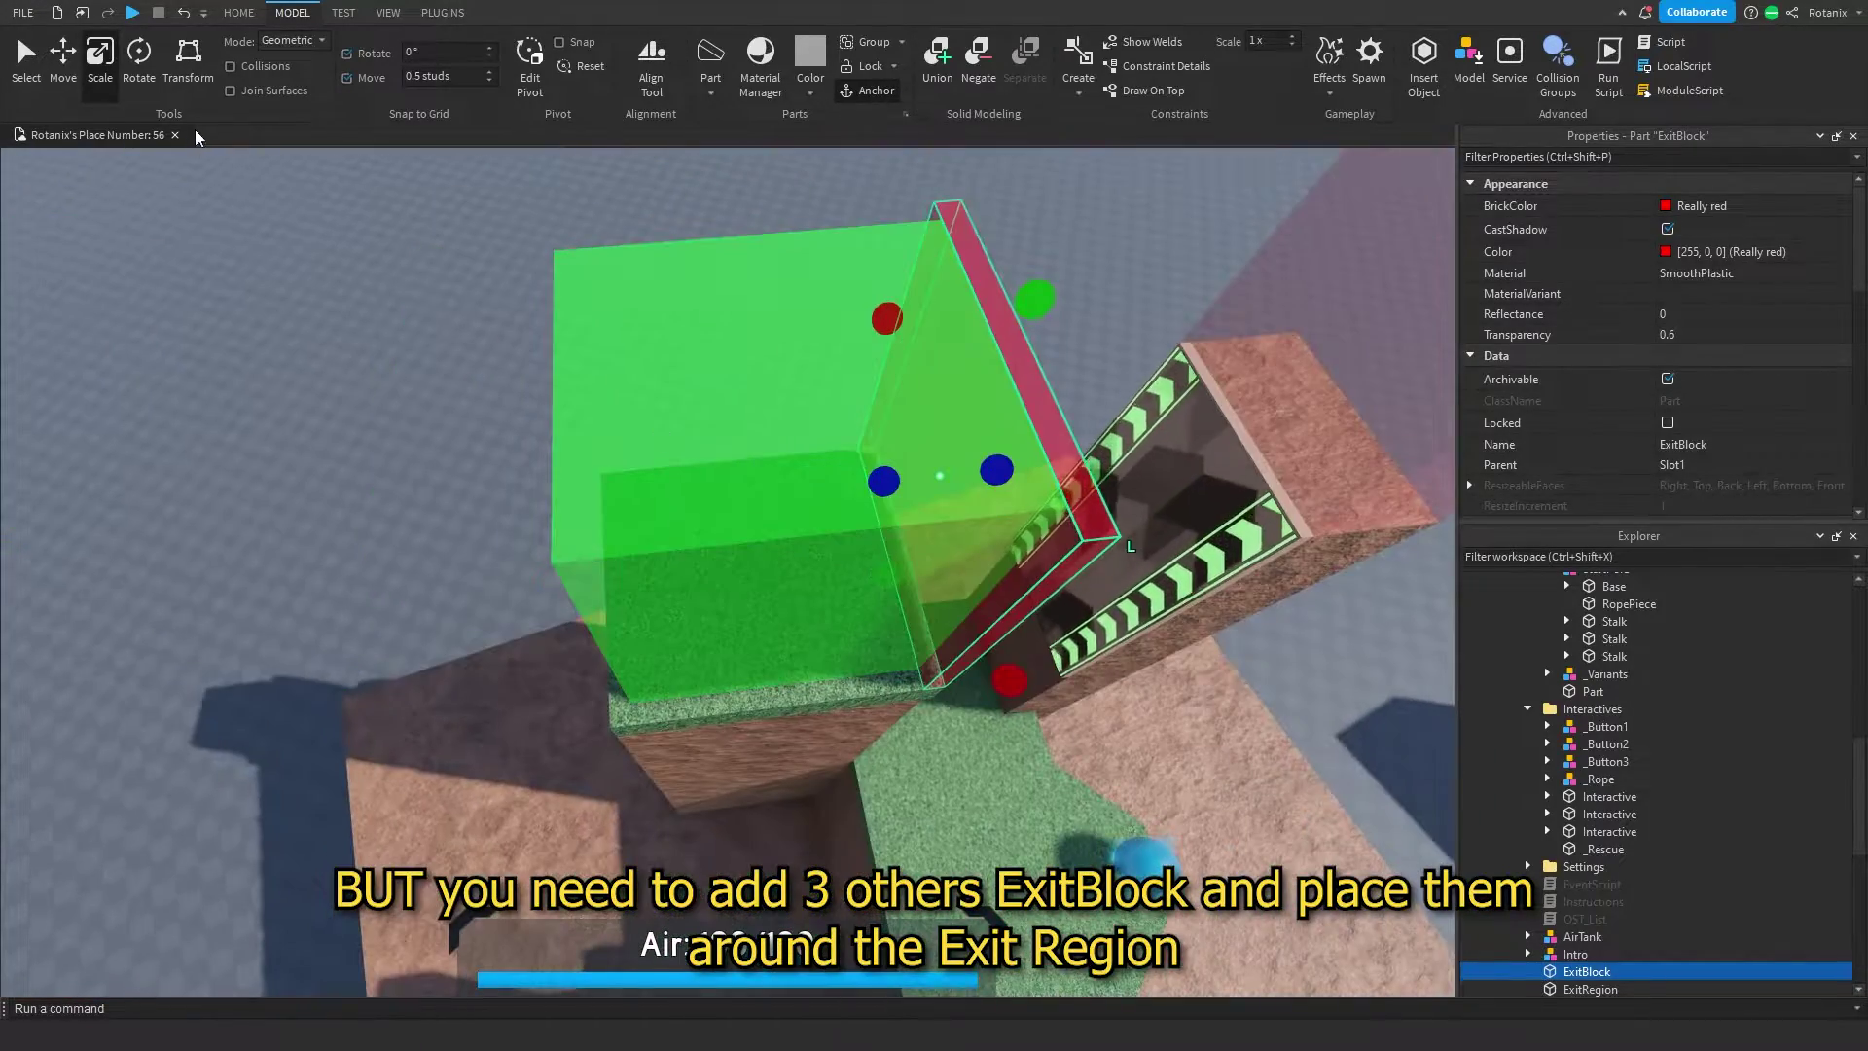
Position the ExitBlocks and set their Transparency to 1.
key("ctrl+2")
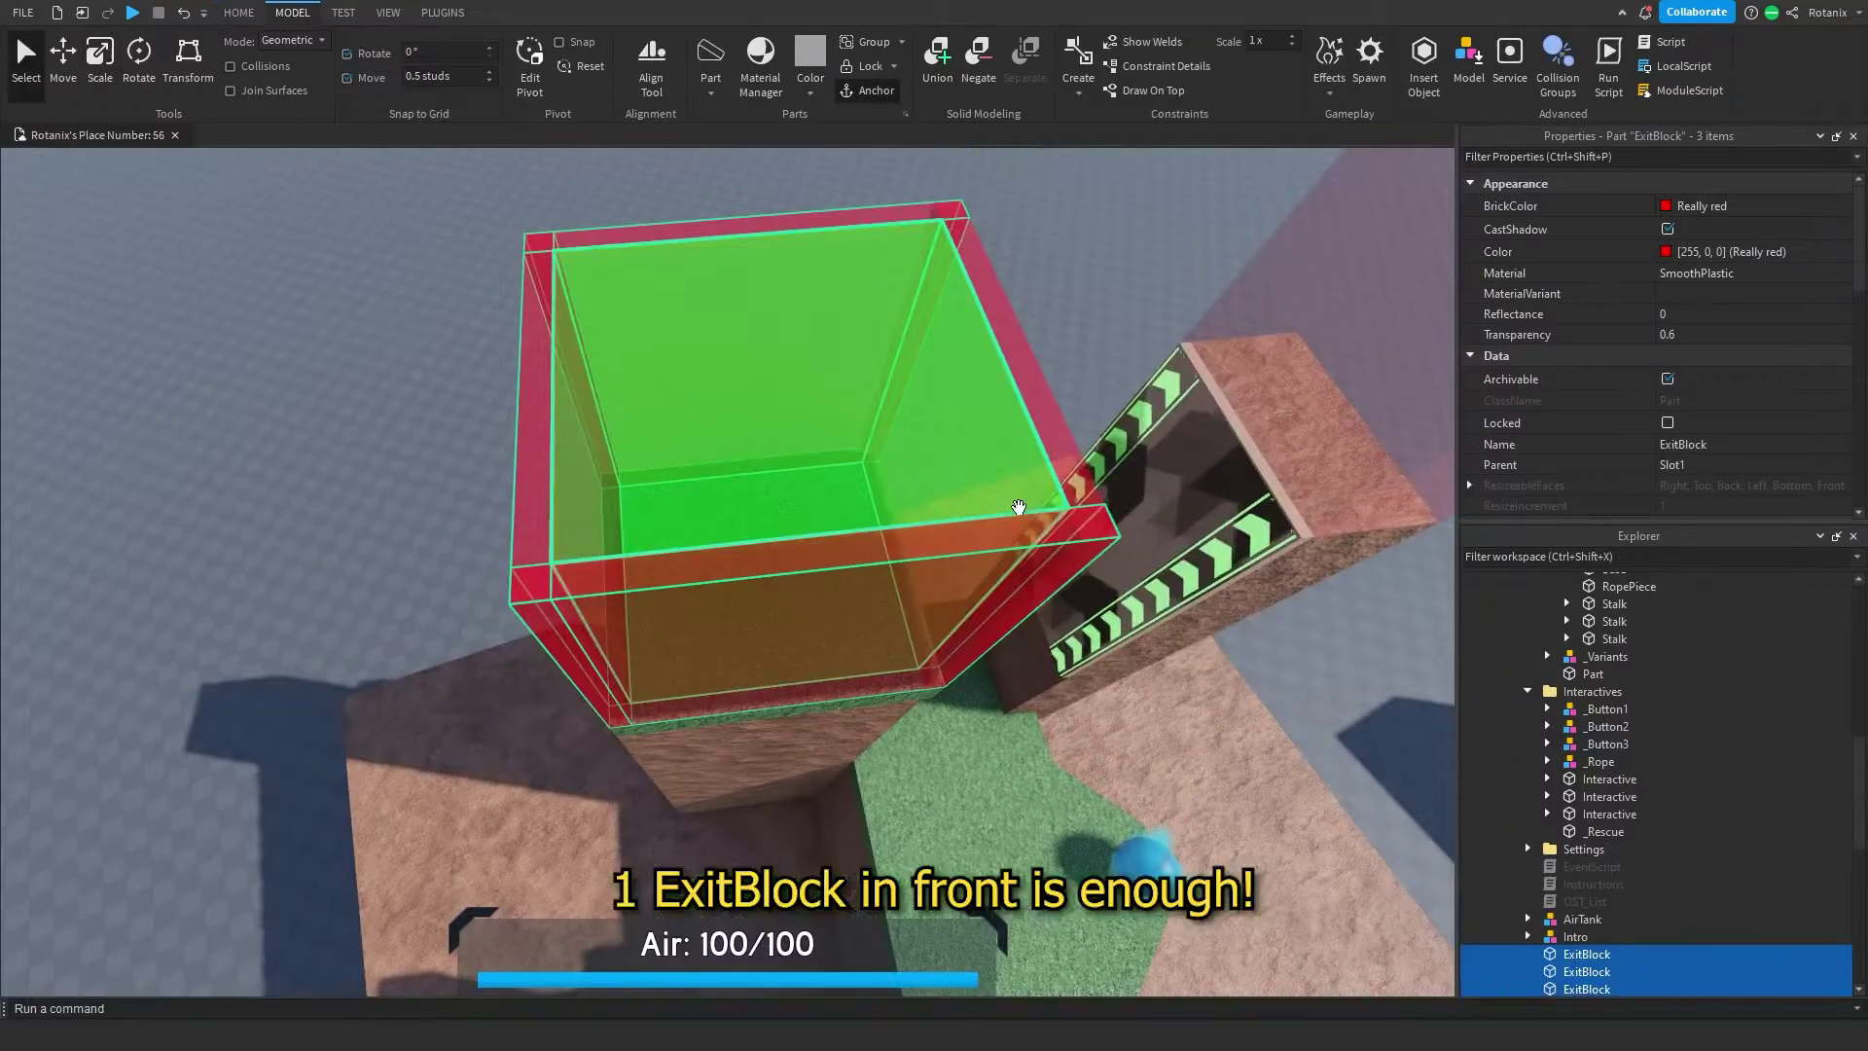
left_click(1707, 333)
type("1")
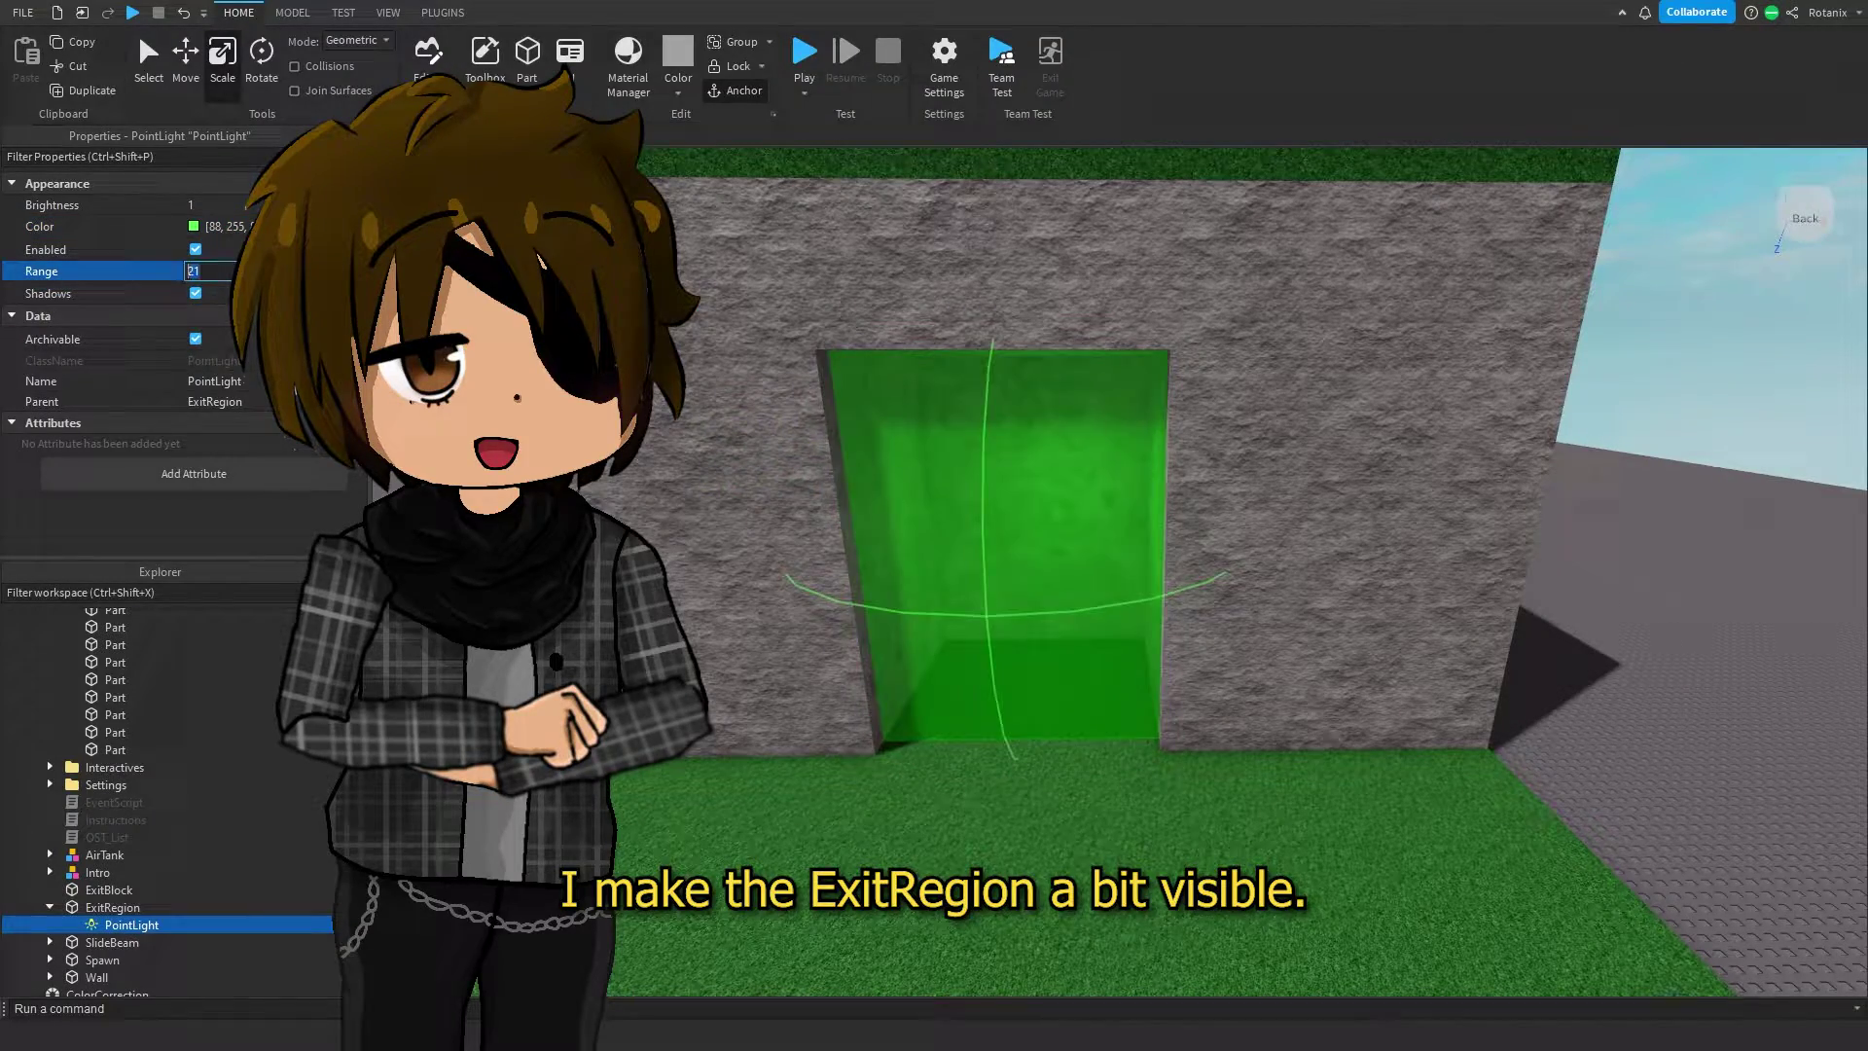
Set the ExitRegion's Transparency to 0.8.
left_click(112, 906)
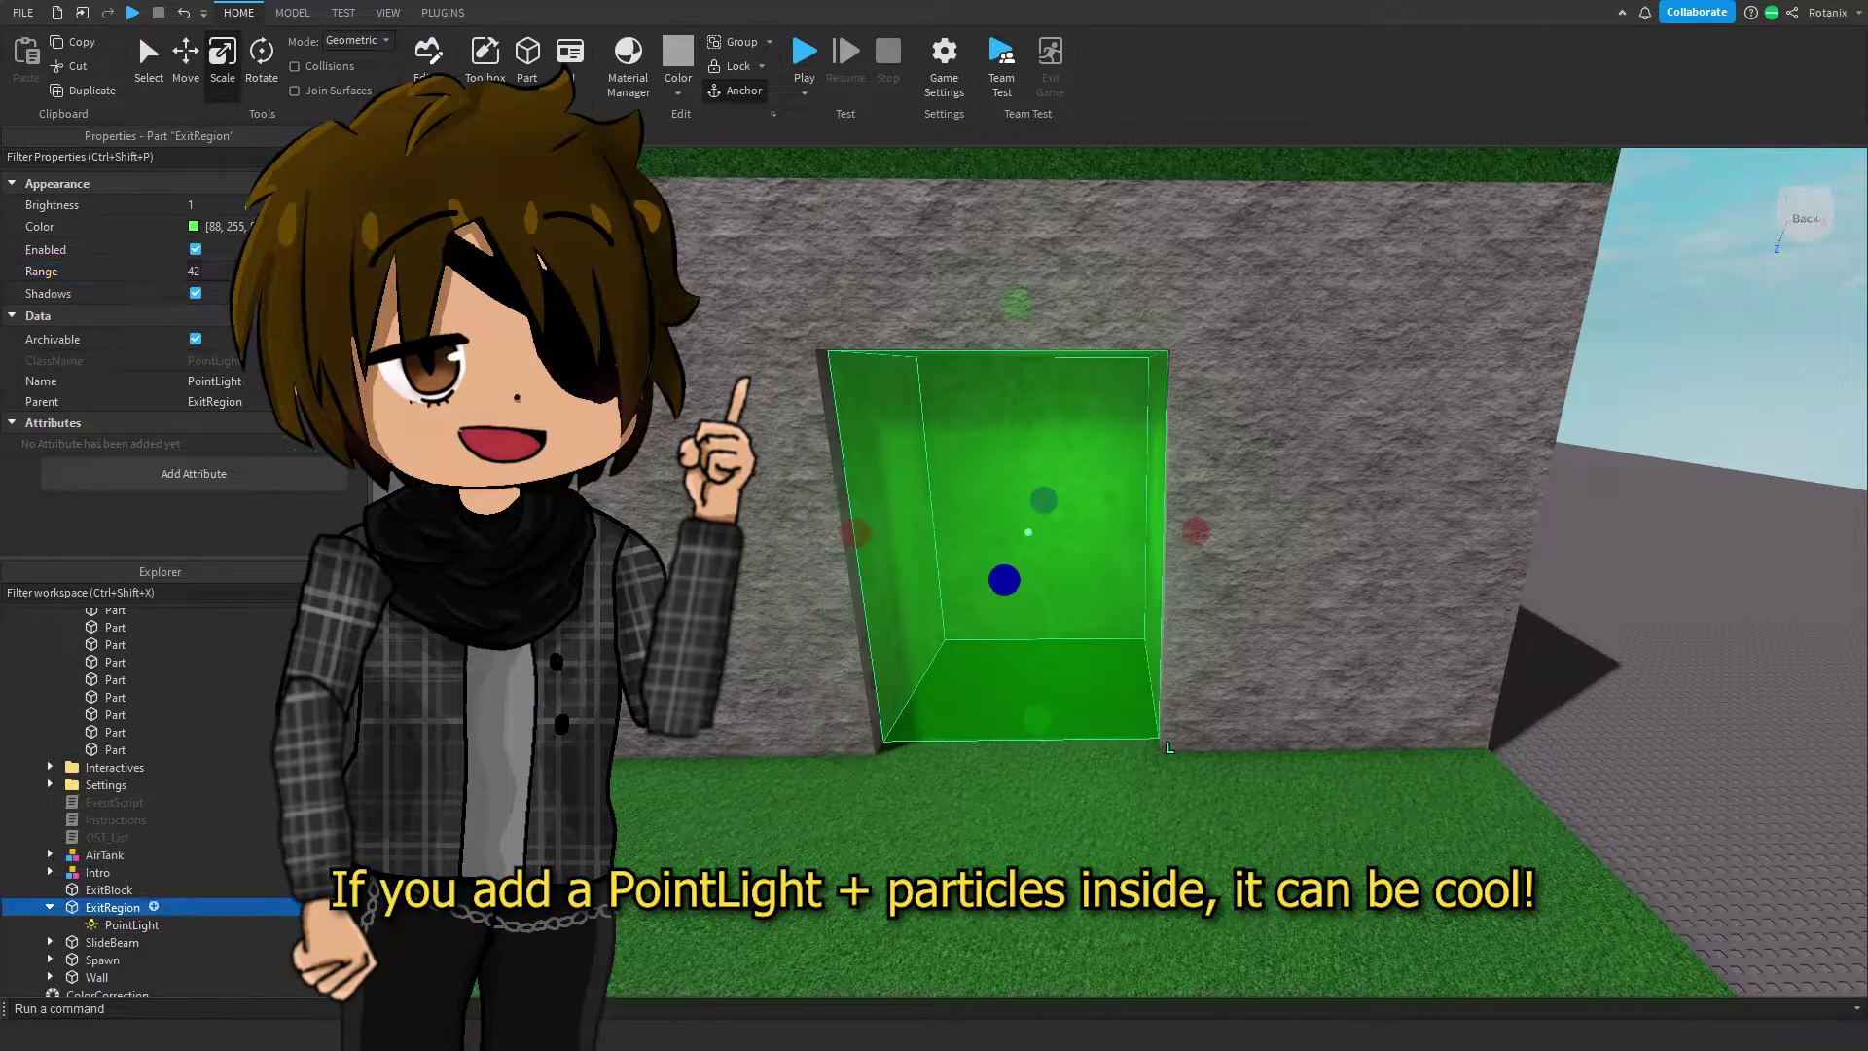
left_click(214, 334)
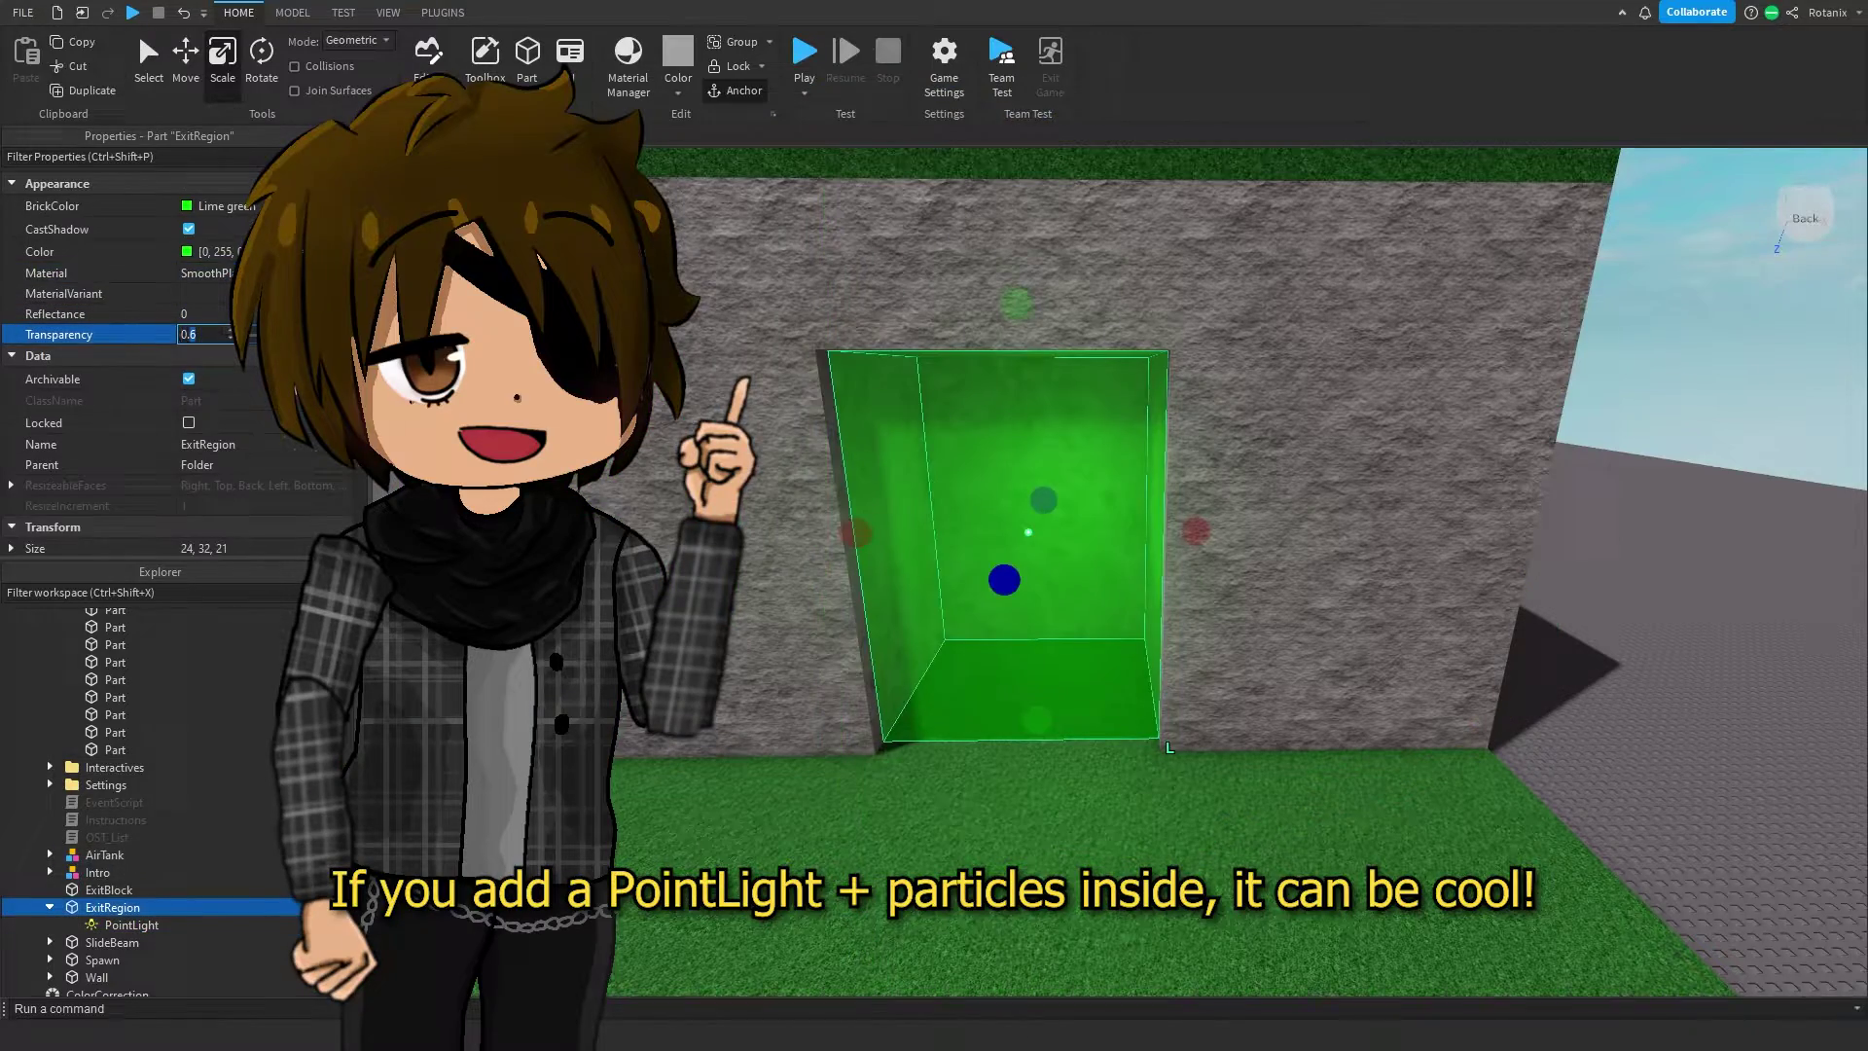
type("0.8")
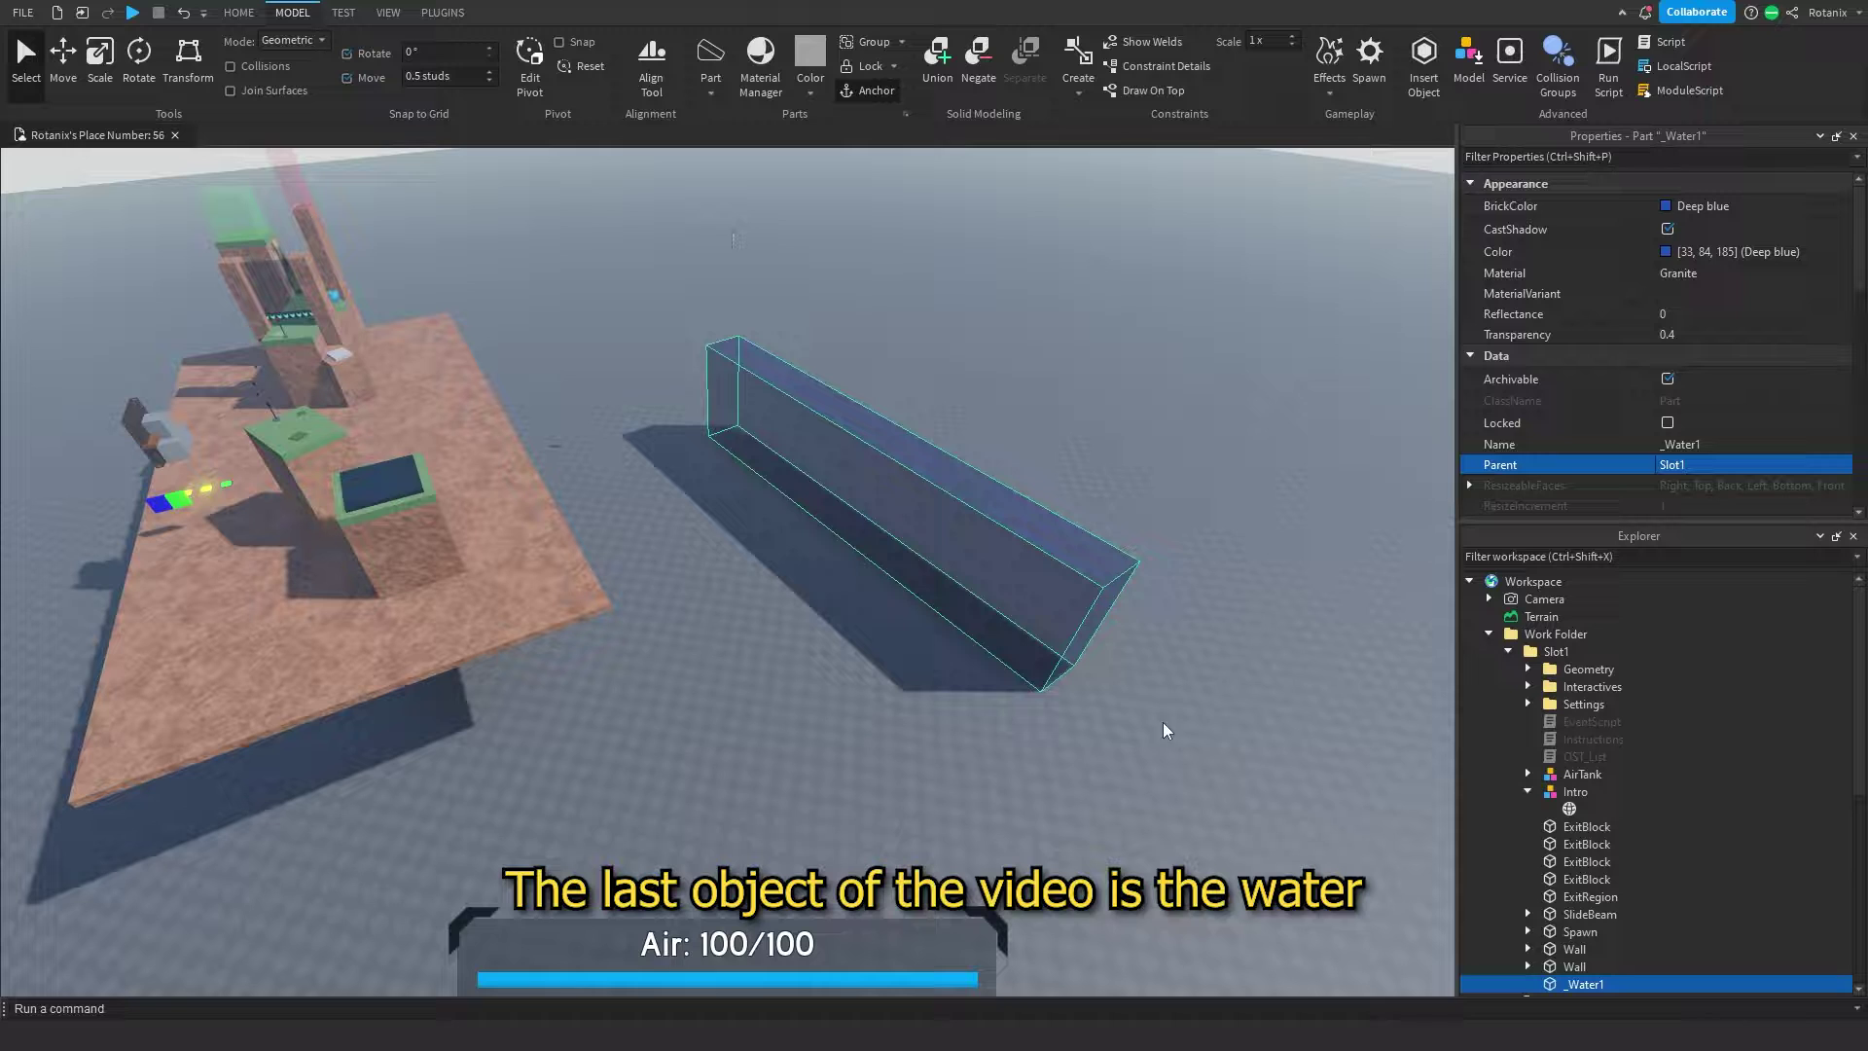
Check _Water1's parent folder and lower its surface below the map's buildings.
right_click_drag(942, 646, 804, 633)
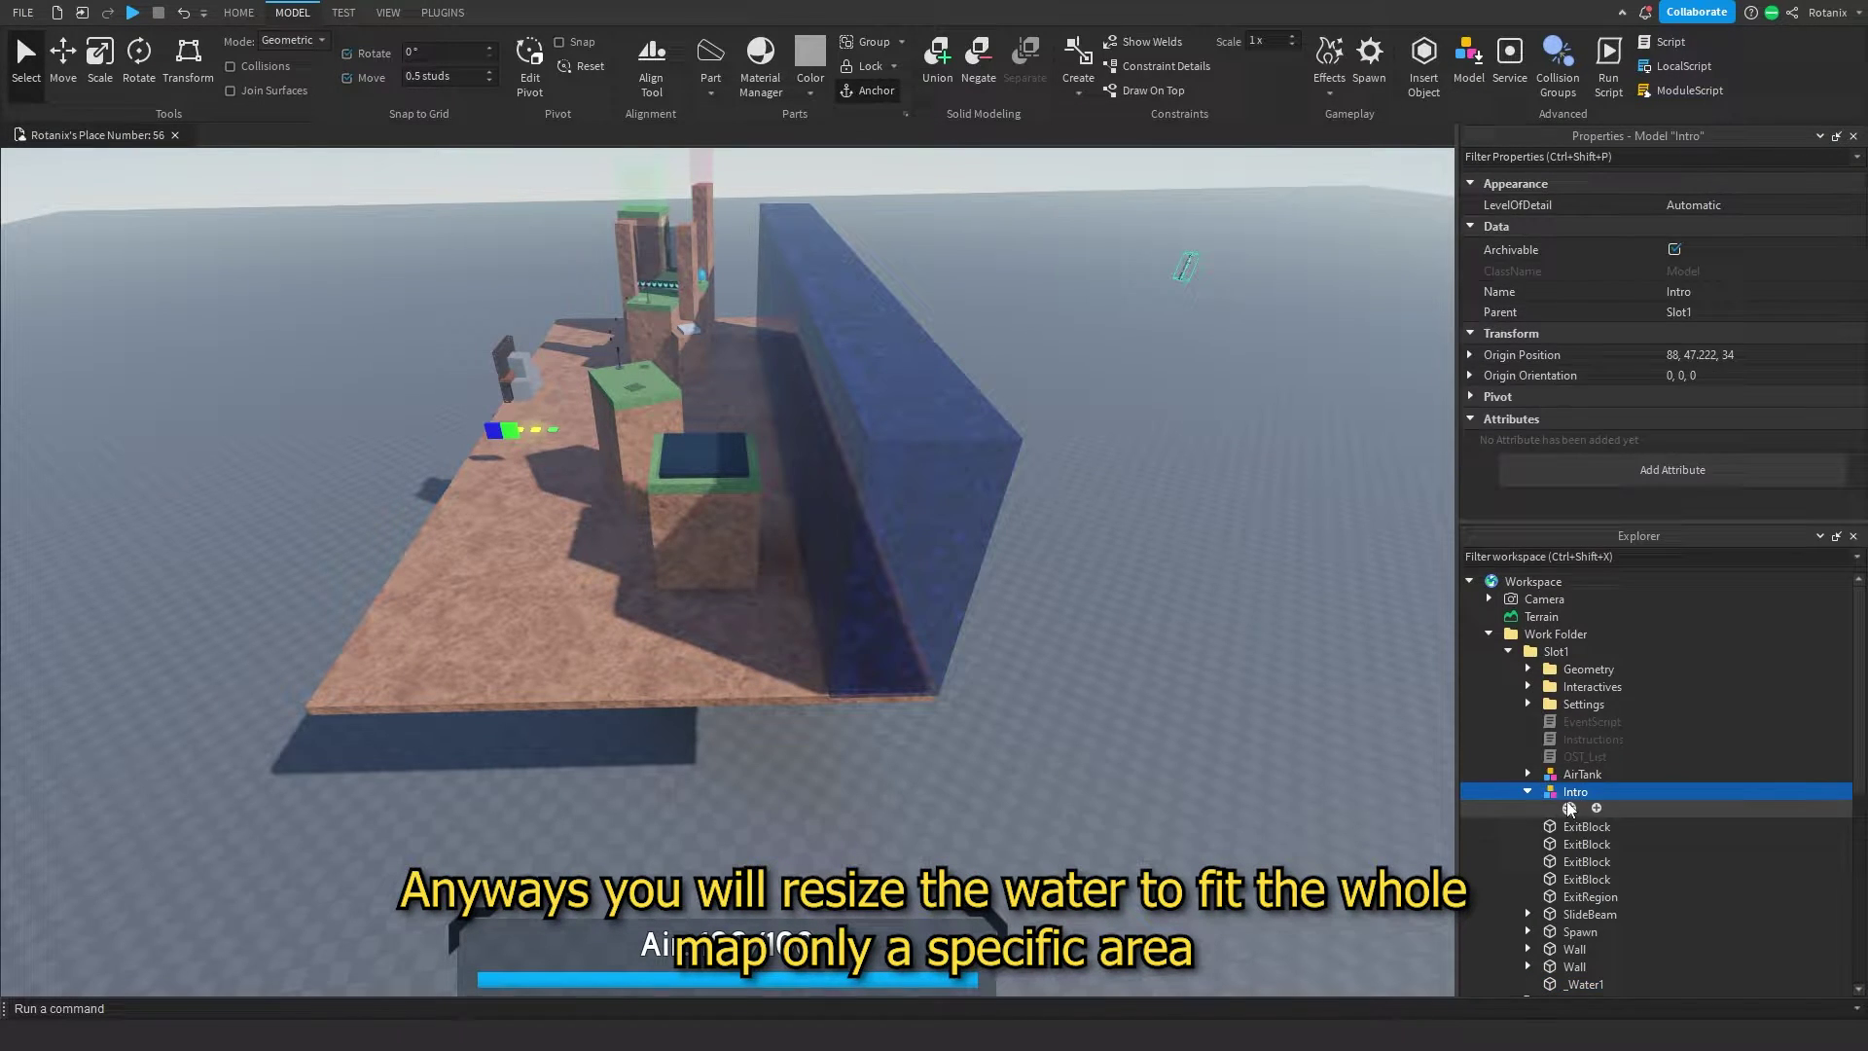
scroll(1713, 370, "down", 4)
left_click(1714, 372)
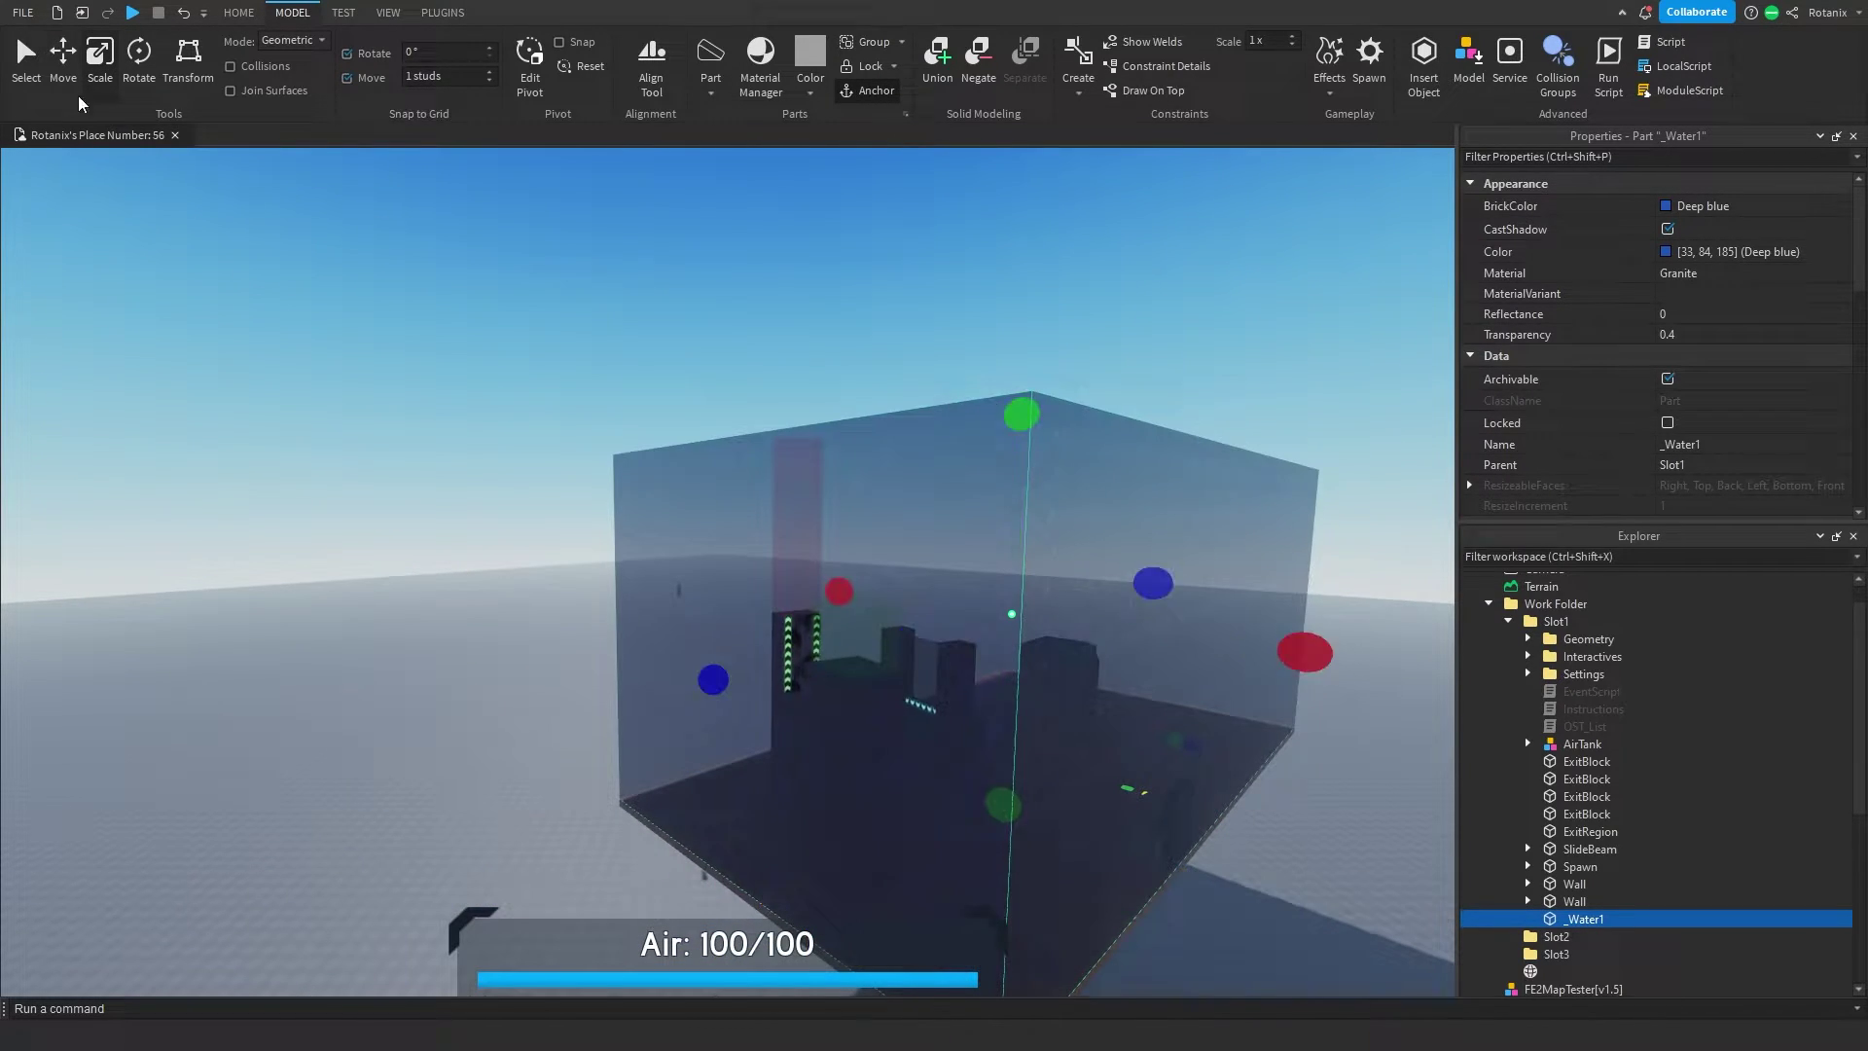
left_click_drag(1026, 439, 1076, 694)
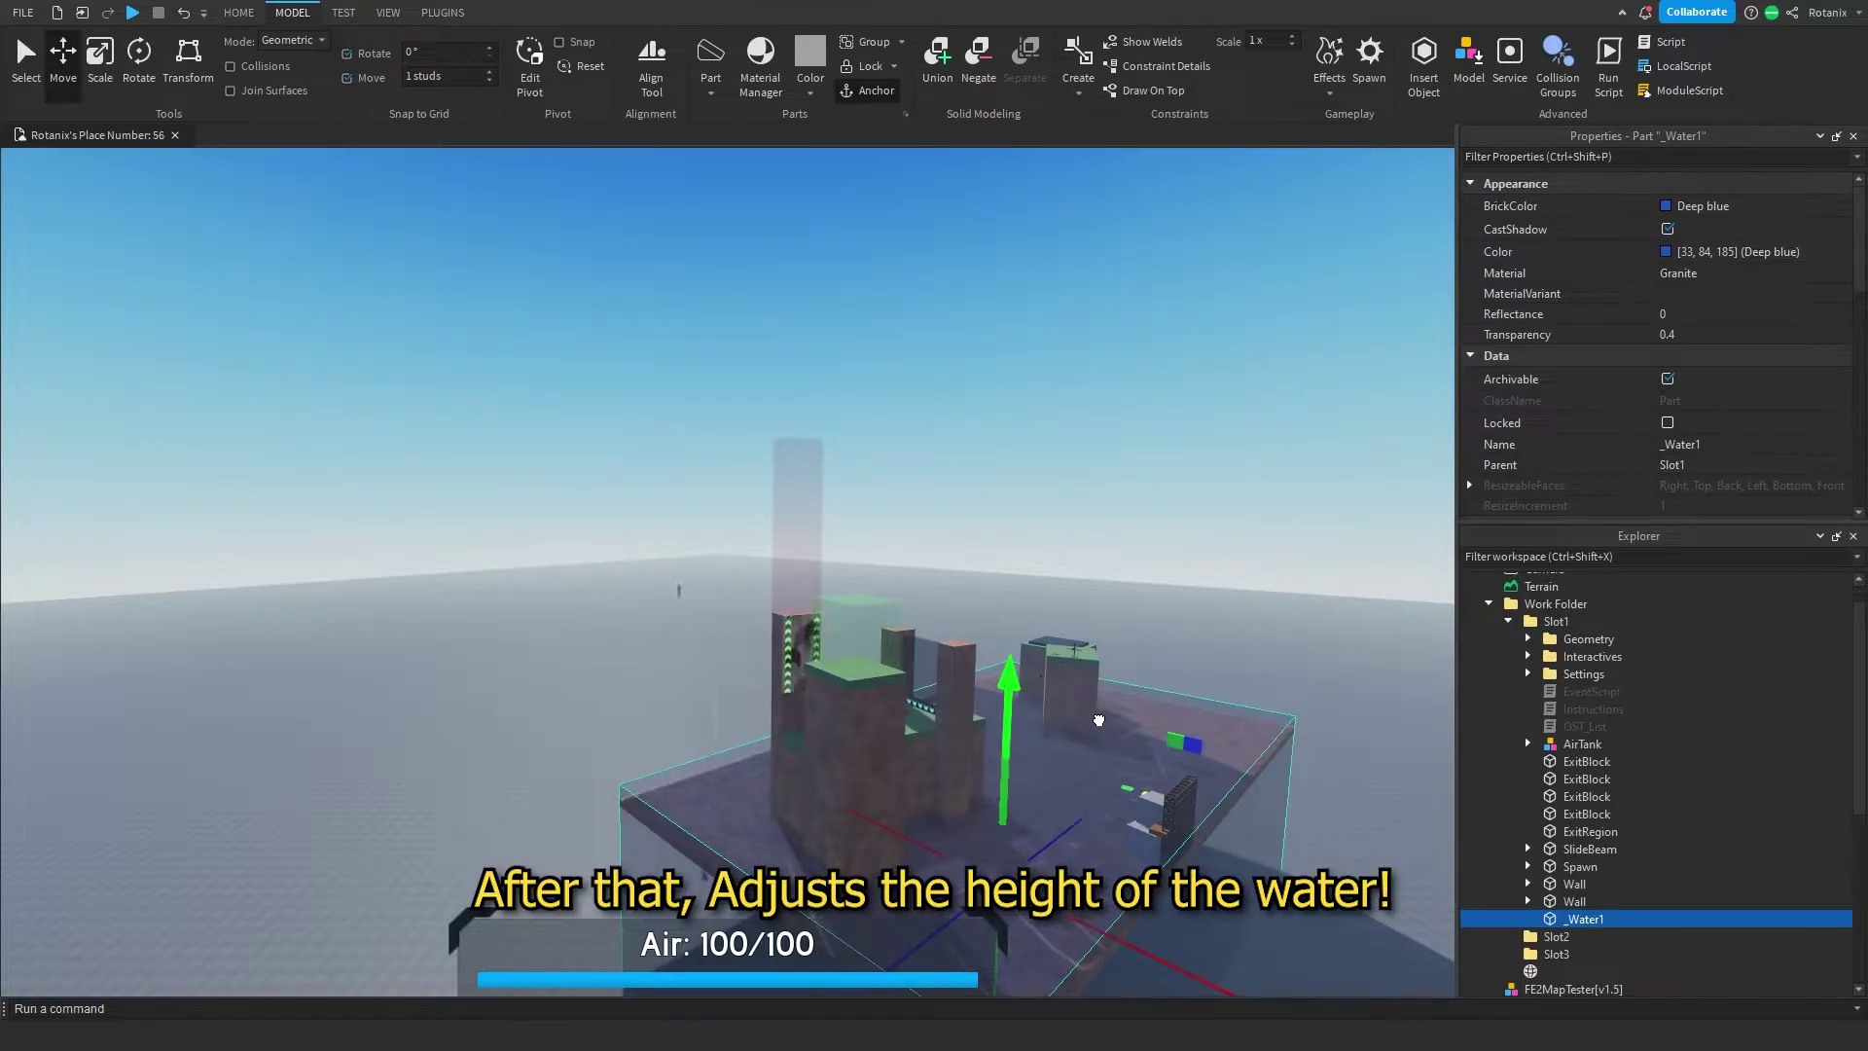
right_click_drag(1203, 631, 1188, 659)
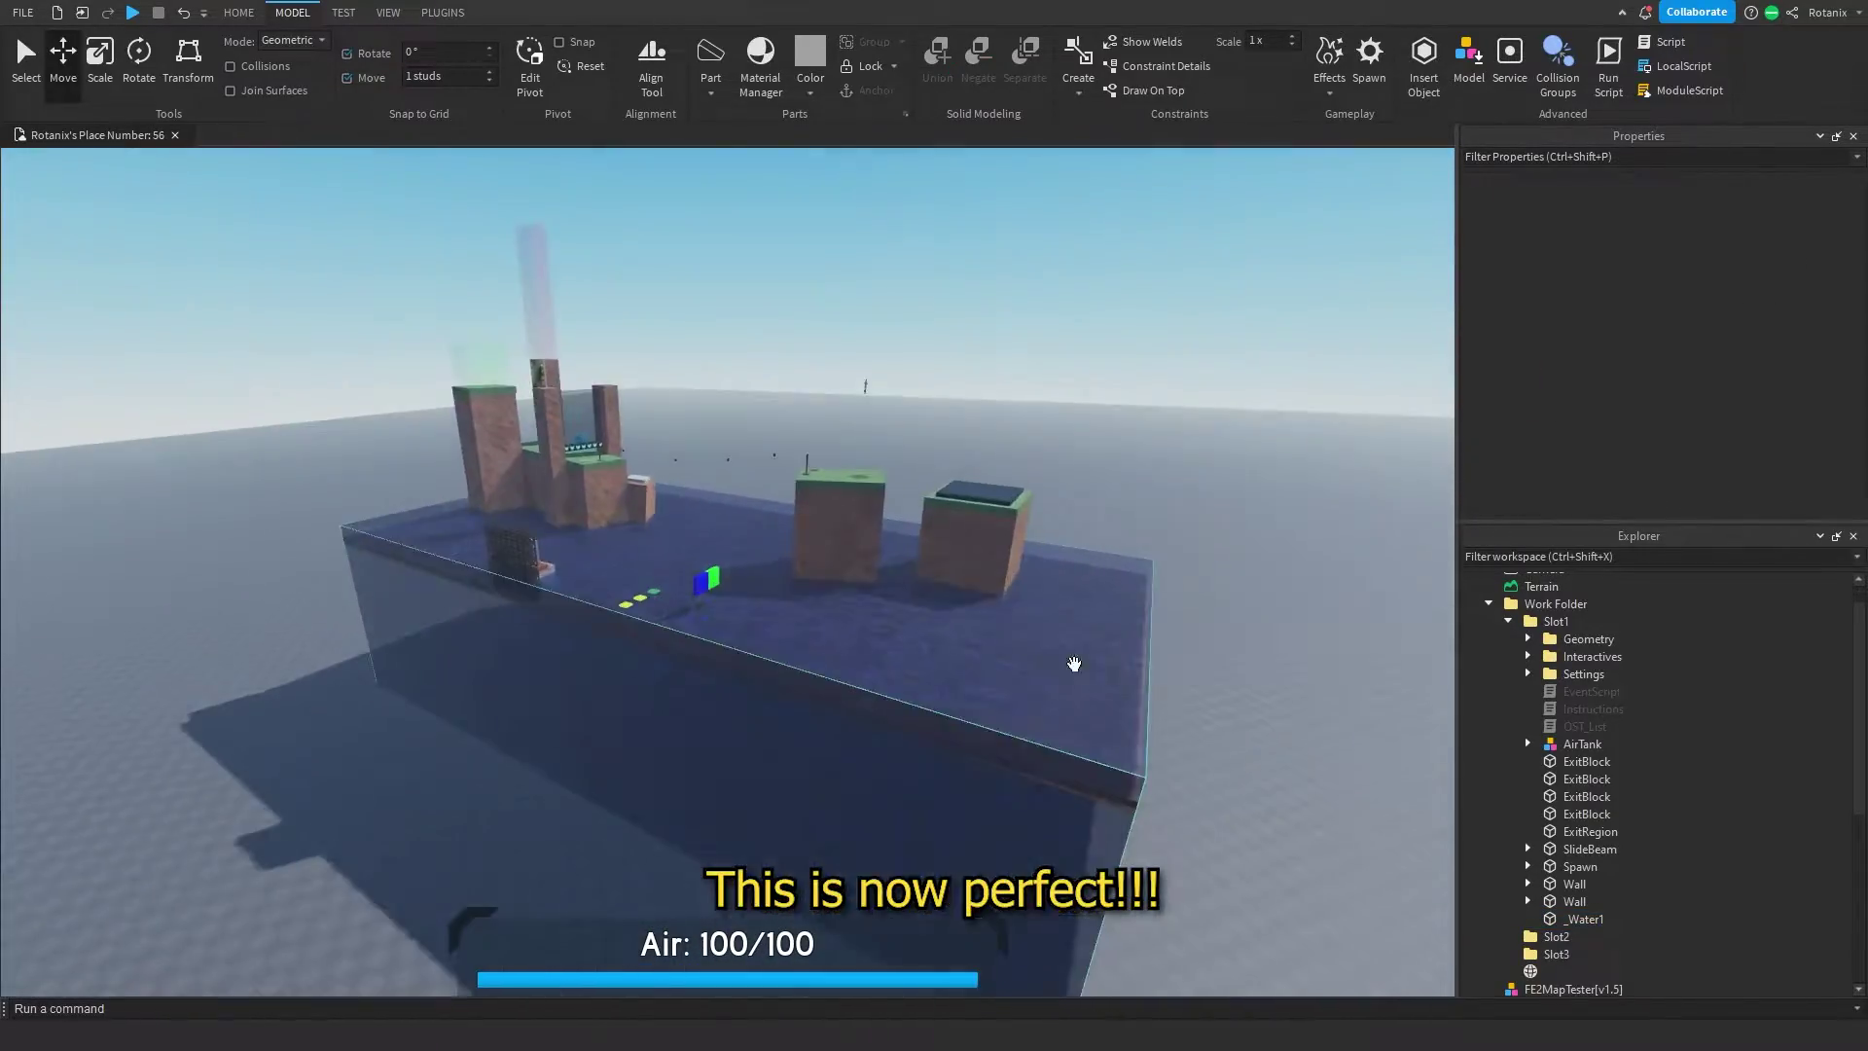